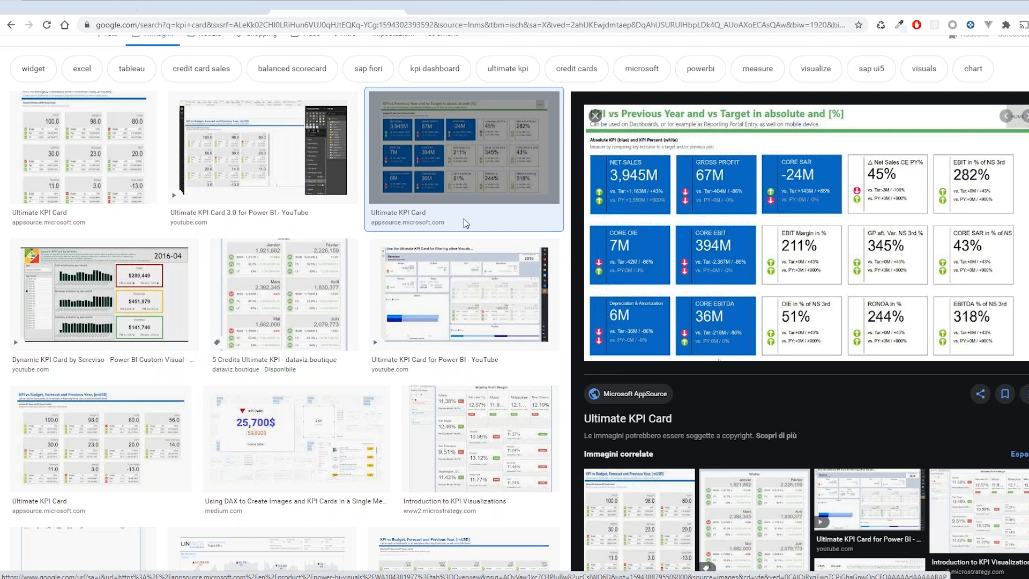
- Switch to the Knowage WebinarLiveDemo dashboard and open its HTML widget for editing
{"action": "left_click", "coordinate": [78, 7]}
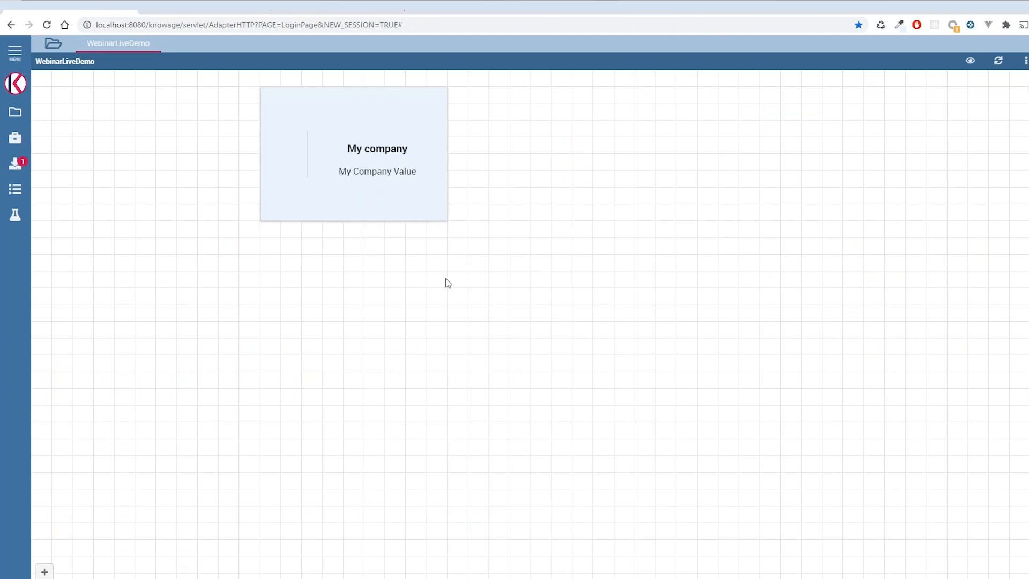
{"action": "left_click", "coordinate": [277, 207]}
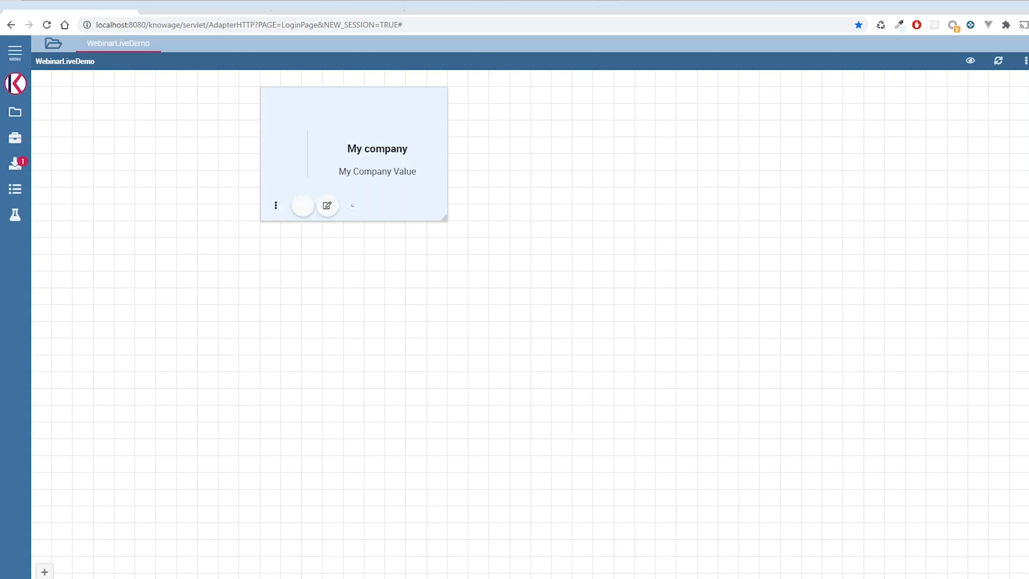
{"action": "left_click", "coordinate": [327, 205]}
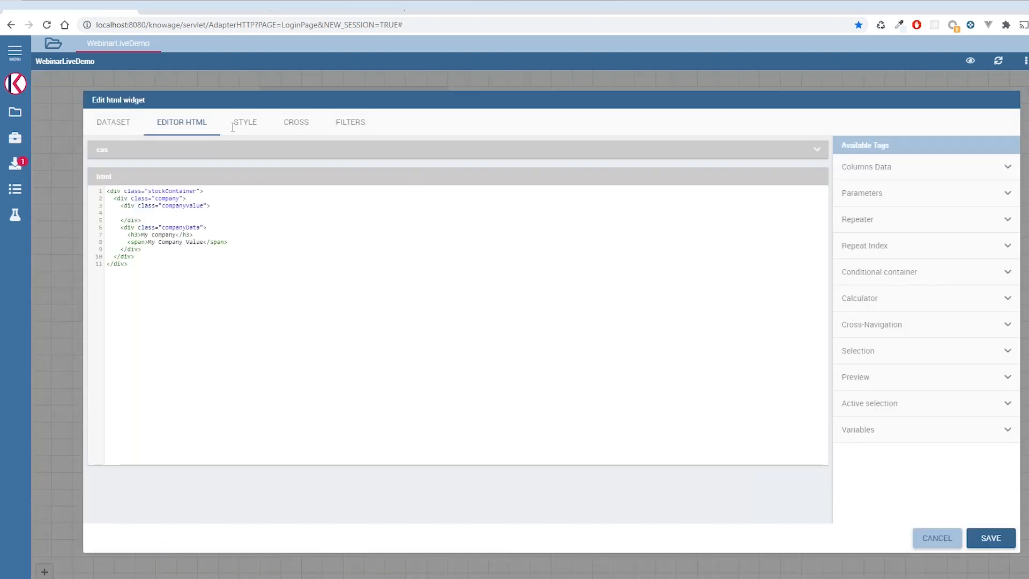
- Examine the widget's StockMarket dataset and its Market, Sector, Company and Value columns
{"action": "left_click", "coordinate": [119, 125]}
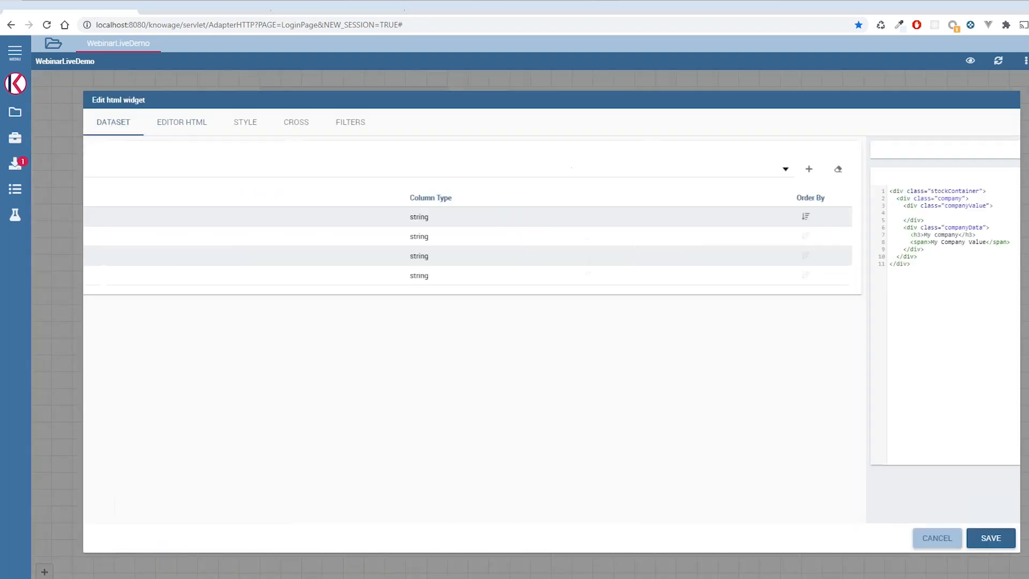
{"action": "left_click", "coordinate": [155, 170]}
{"action": "left_click", "coordinate": [148, 172]}
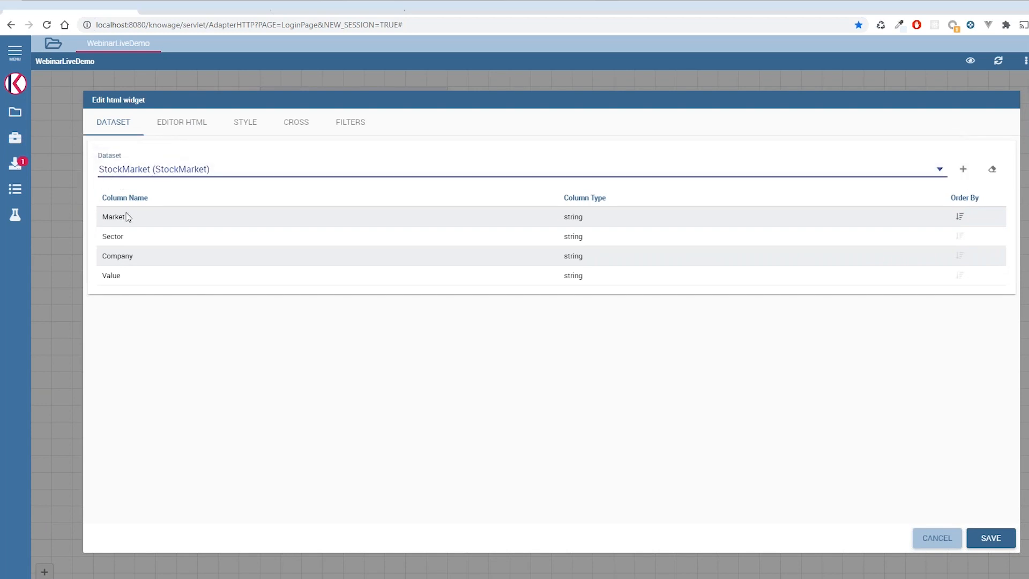
{"action": "left_click", "coordinate": [101, 223]}
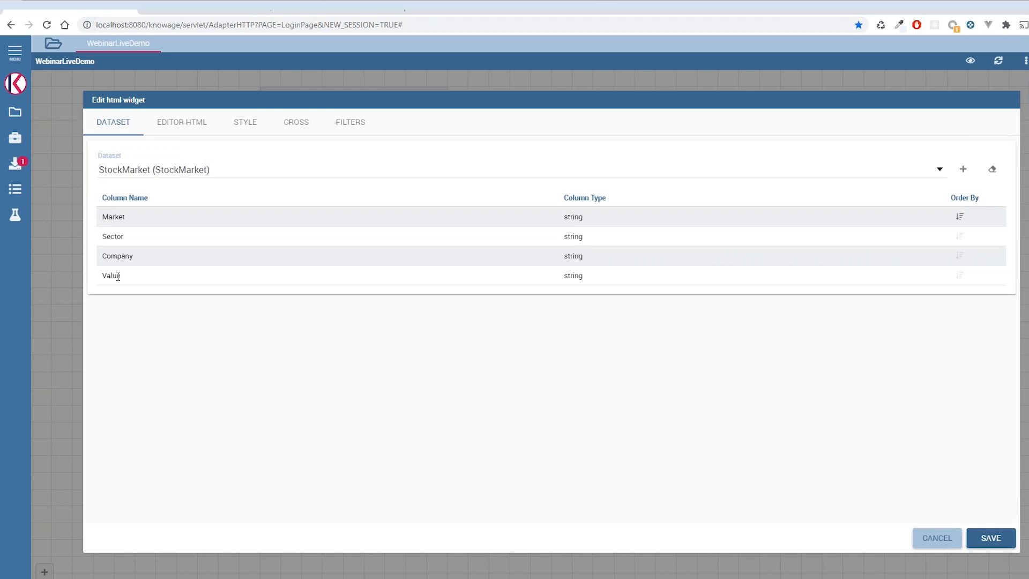
{"action": "double_click", "coordinate": [112, 217]}
{"action": "left_click", "coordinate": [115, 237]}
{"action": "left_click_drag", "start_coordinate": [115, 257], "coordinate": [132, 258]}
{"action": "left_click", "coordinate": [117, 275]}
- Review the widget's HTML markup and CSS rules, then save the widget
{"action": "left_click", "coordinate": [195, 126]}
{"action": "left_click_drag", "start_coordinate": [211, 276], "coordinate": [104, 189]}
{"action": "left_click", "coordinate": [155, 251]}
{"action": "key", "text": "ctrl+a"}
{"action": "left_click", "coordinate": [168, 279]}
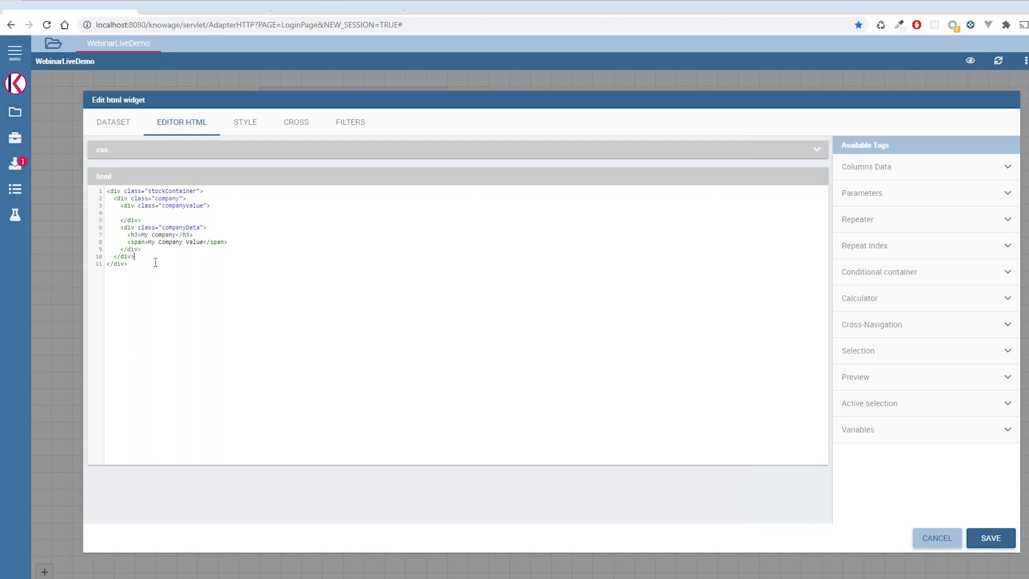
{"action": "left_click", "coordinate": [189, 156]}
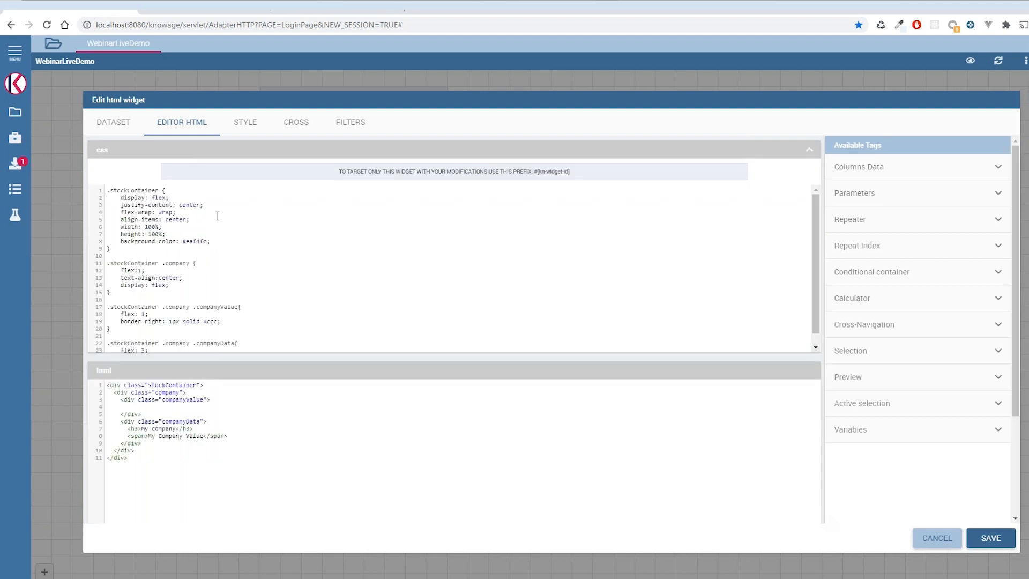
{"action": "scroll", "coordinate": [204, 217], "scroll_direction": "down", "scroll_amount": 5}
{"action": "scroll", "coordinate": [342, 238], "scroll_direction": "up", "scroll_amount": 5}
{"action": "left_click", "coordinate": [651, 152]}
{"action": "left_click", "coordinate": [989, 538]}
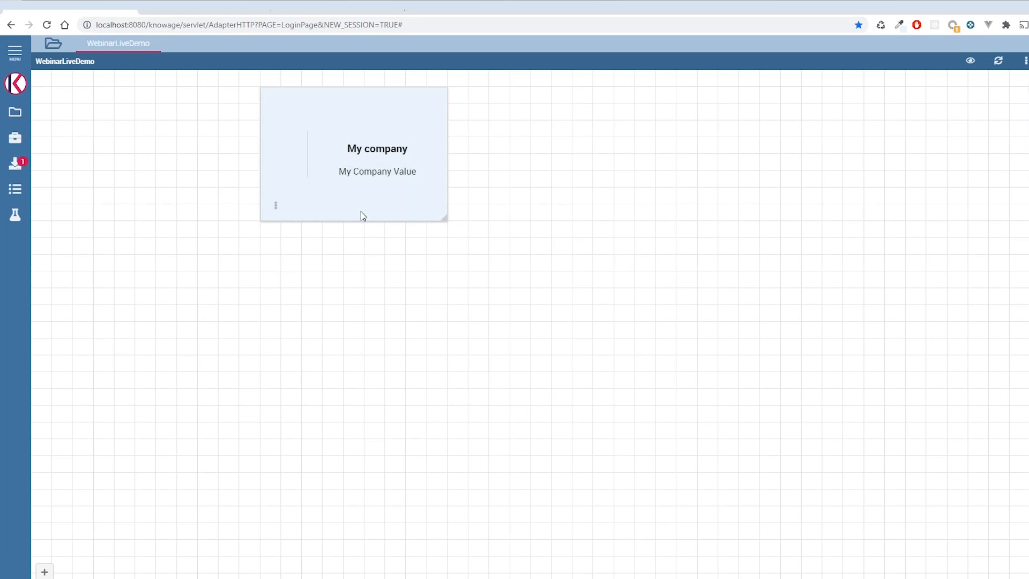
- Reopen the HTML widget for editing and insert a column data tag for the Company column
{"action": "mouse_move", "coordinate": [276, 209]}
{"action": "left_click", "coordinate": [327, 210]}
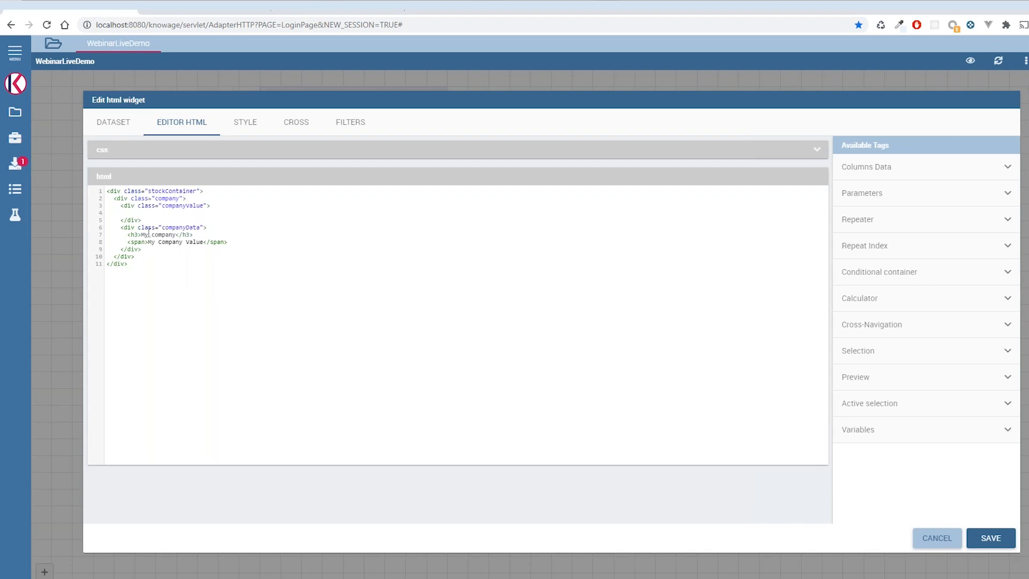
{"action": "left_click_drag", "start_coordinate": [142, 235], "coordinate": [173, 235]}
{"action": "left_click", "coordinate": [154, 236]}
{"action": "left_click", "coordinate": [910, 176]}
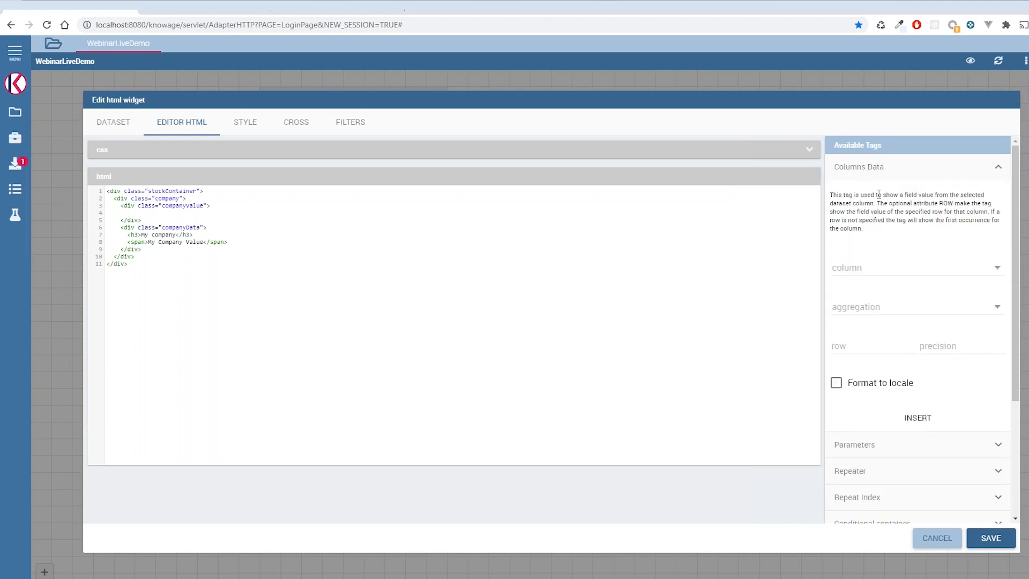
{"action": "left_click", "coordinate": [891, 265]}
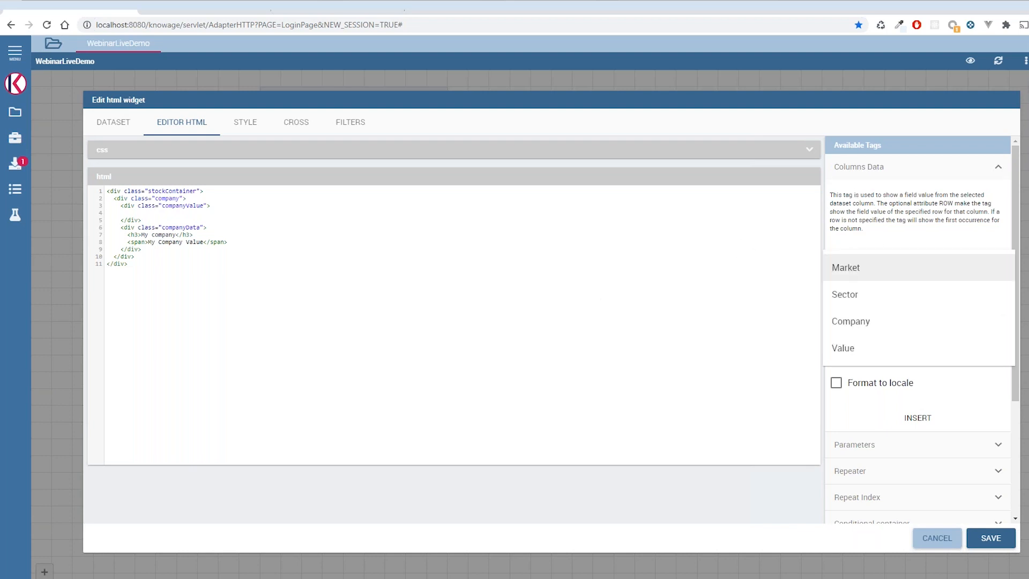
{"action": "left_click", "coordinate": [885, 321]}
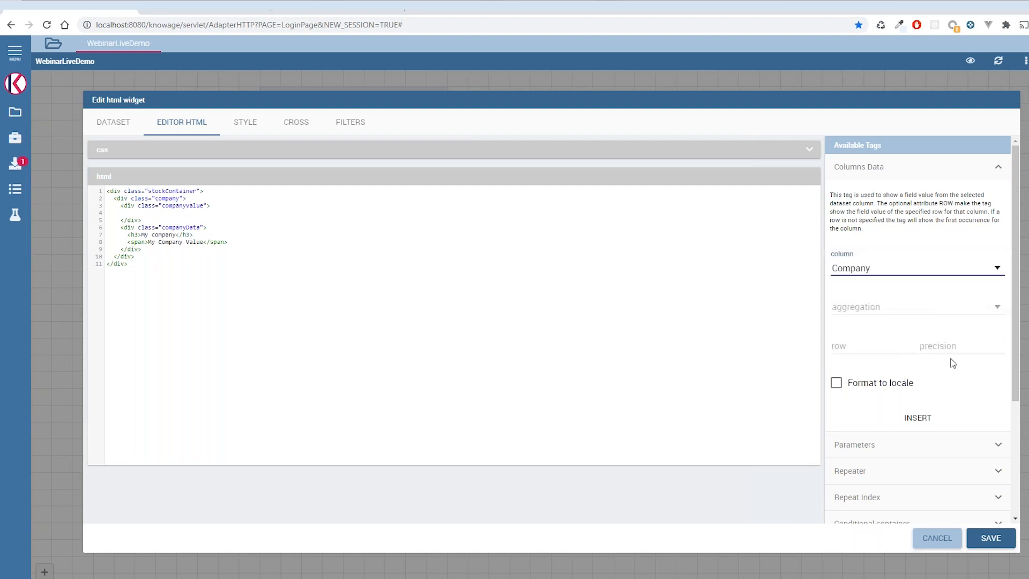
{"action": "left_click", "coordinate": [928, 428]}
- Move the Company column tag into the h3 heading in place of "My company" and save the widget
{"action": "left_click_drag", "start_coordinate": [202, 265], "coordinate": [129, 266]}
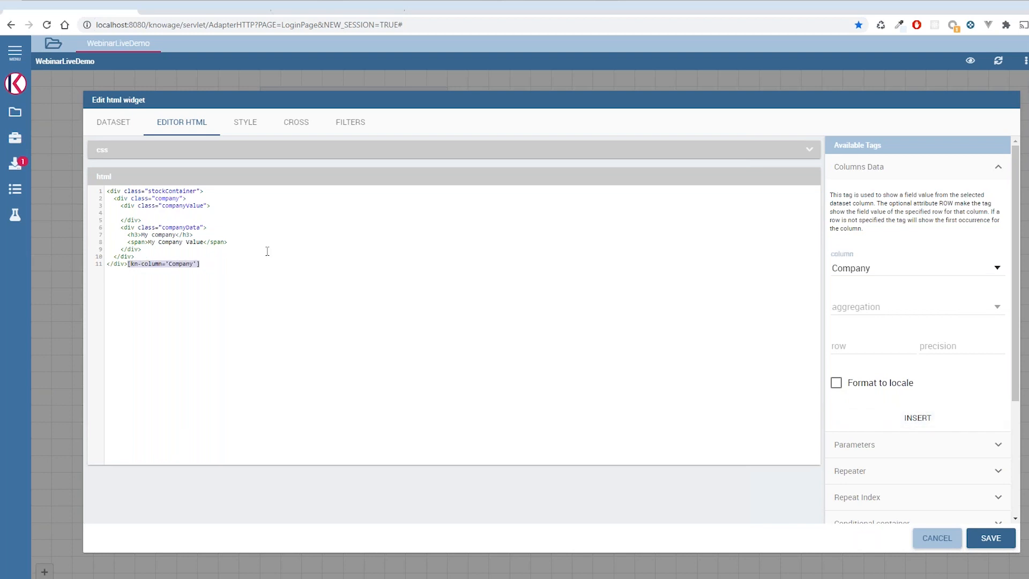
{"action": "key", "text": "ctrl+x"}
{"action": "left_click_drag", "start_coordinate": [177, 234], "coordinate": [141, 235]}
{"action": "key", "text": "ctrl+v"}
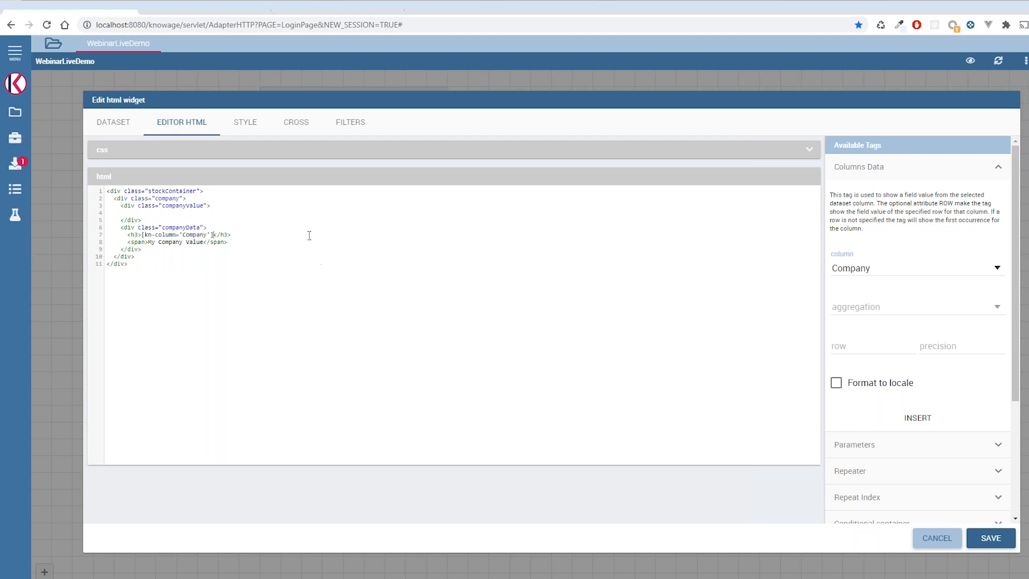
{"action": "left_click", "coordinate": [923, 175]}
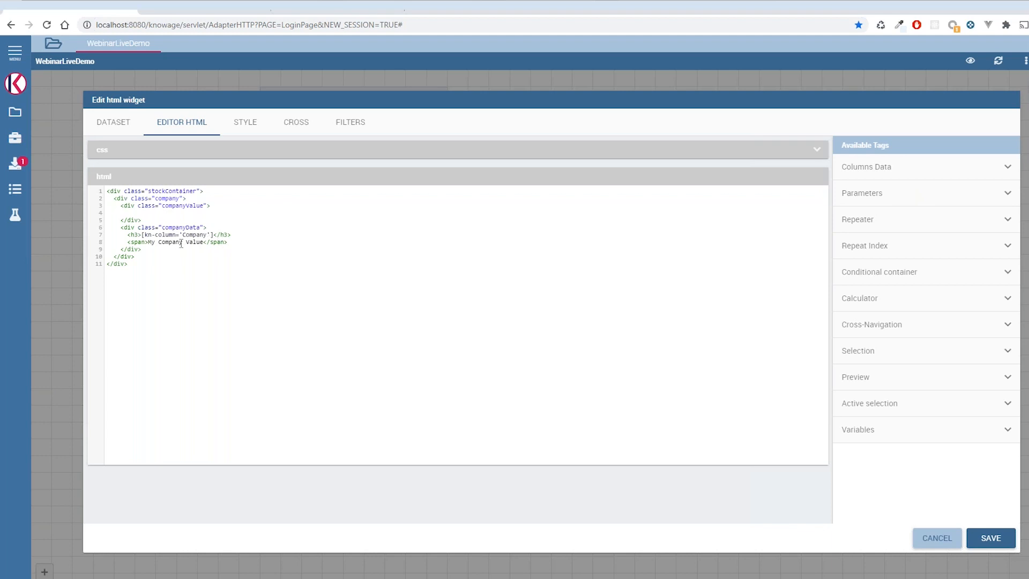
{"action": "left_click", "coordinate": [991, 538]}
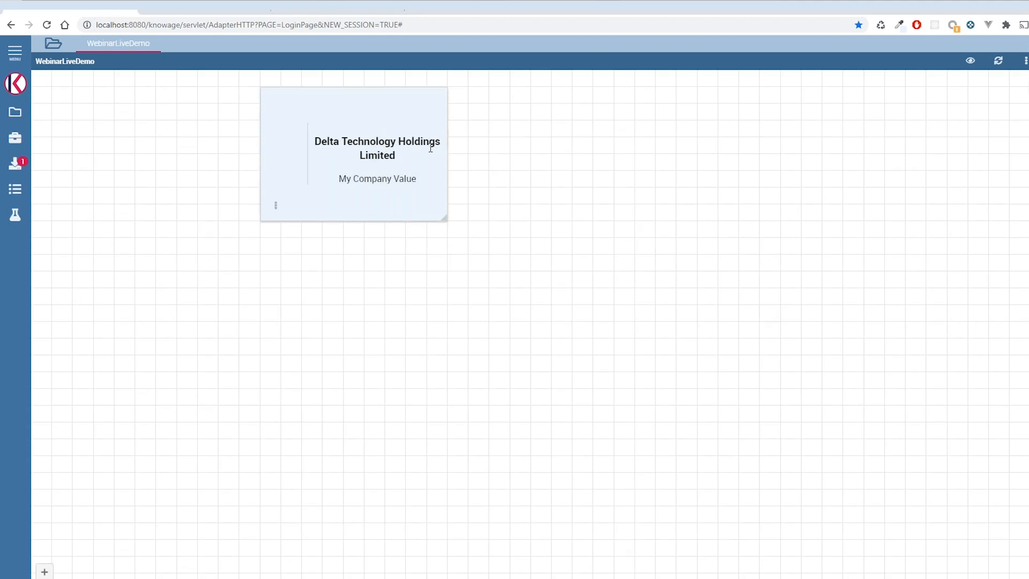
- Reopen the HTML widget for editing and insert a column data tag for the Value column
{"action": "left_click", "coordinate": [277, 207]}
{"action": "left_click", "coordinate": [327, 206]}
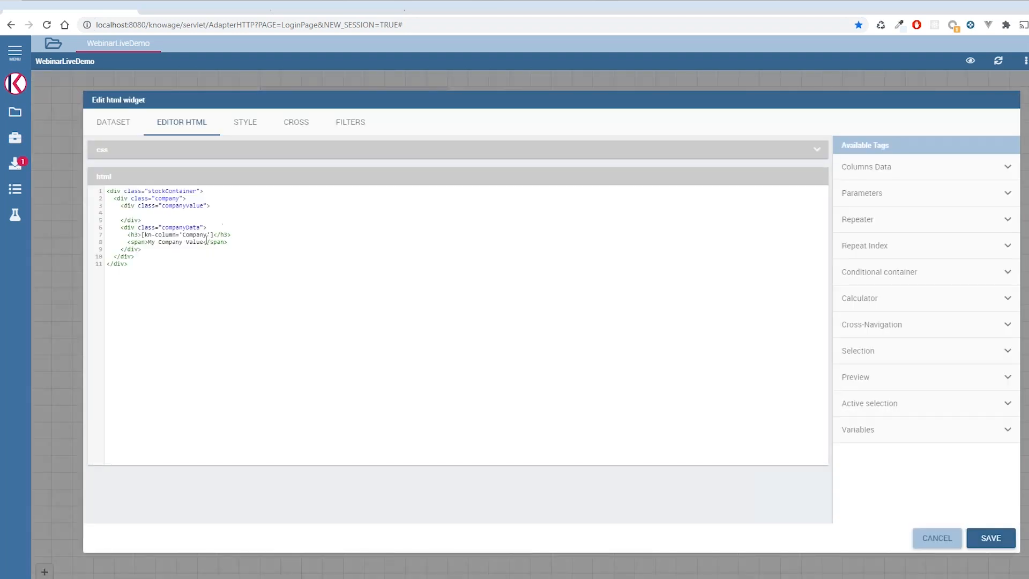
{"action": "left_click", "coordinate": [882, 171]}
{"action": "left_click", "coordinate": [865, 272]}
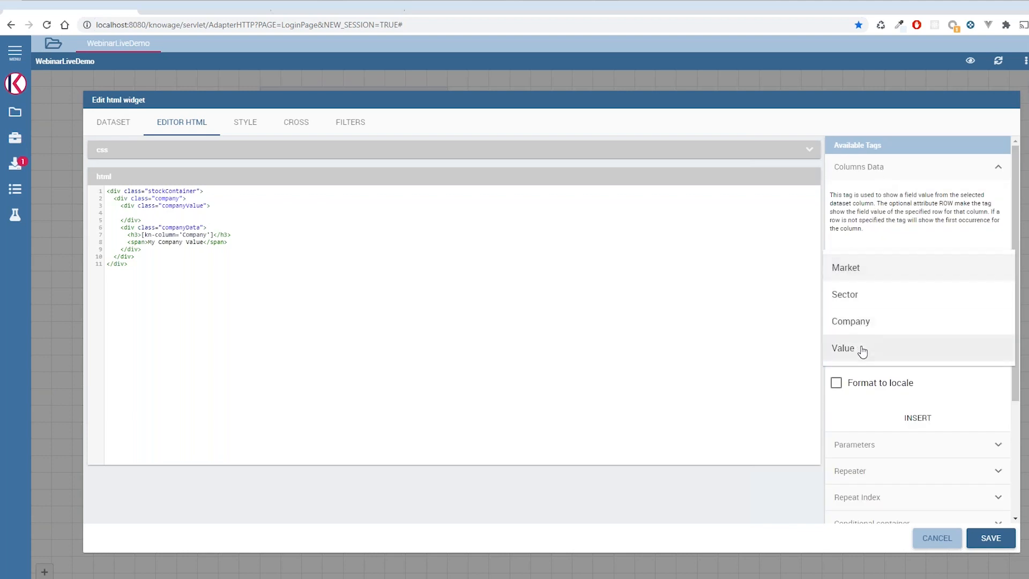
{"action": "left_click", "coordinate": [862, 349]}
{"action": "left_click", "coordinate": [909, 418]}
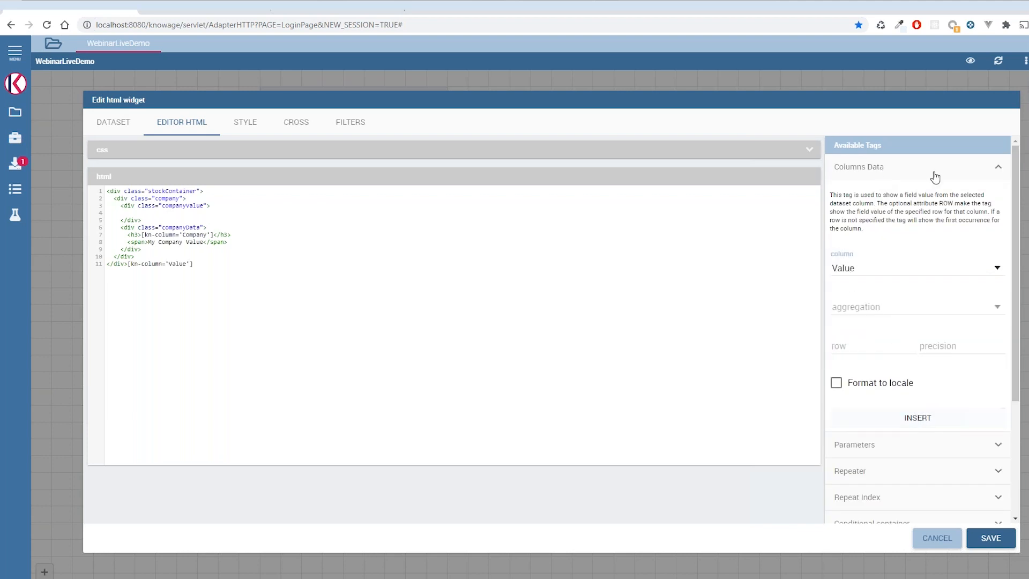
- Move the Value column tag into the span in place of "My Company Value" and save the widget
{"action": "left_click", "coordinate": [926, 170]}
{"action": "left_click_drag", "start_coordinate": [194, 264], "coordinate": [128, 264]}
{"action": "key", "text": "BackSpace"}
{"action": "left_click_drag", "start_coordinate": [205, 242], "coordinate": [152, 239]}
{"action": "key", "text": "ctrl+v"}
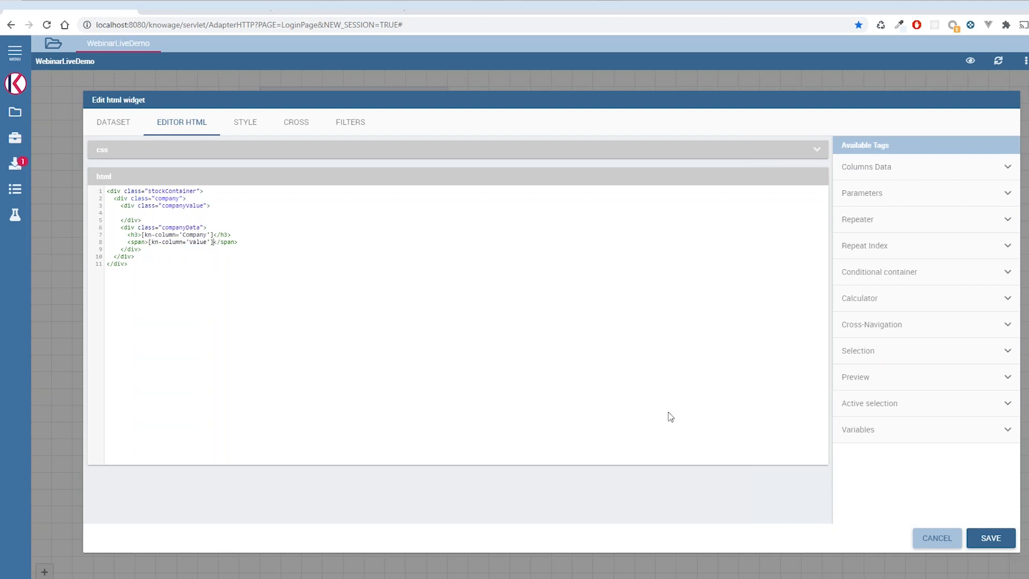
{"action": "left_click", "coordinate": [989, 539]}
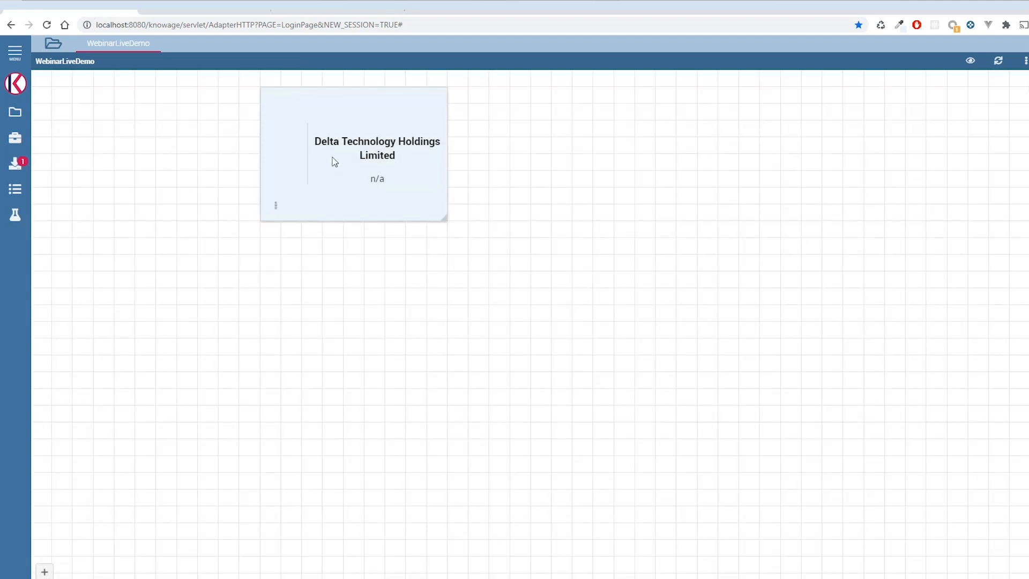
- Reopen the HTML widget for editing and insert a Value column tag with row set to 5
{"action": "left_click", "coordinate": [277, 206]}
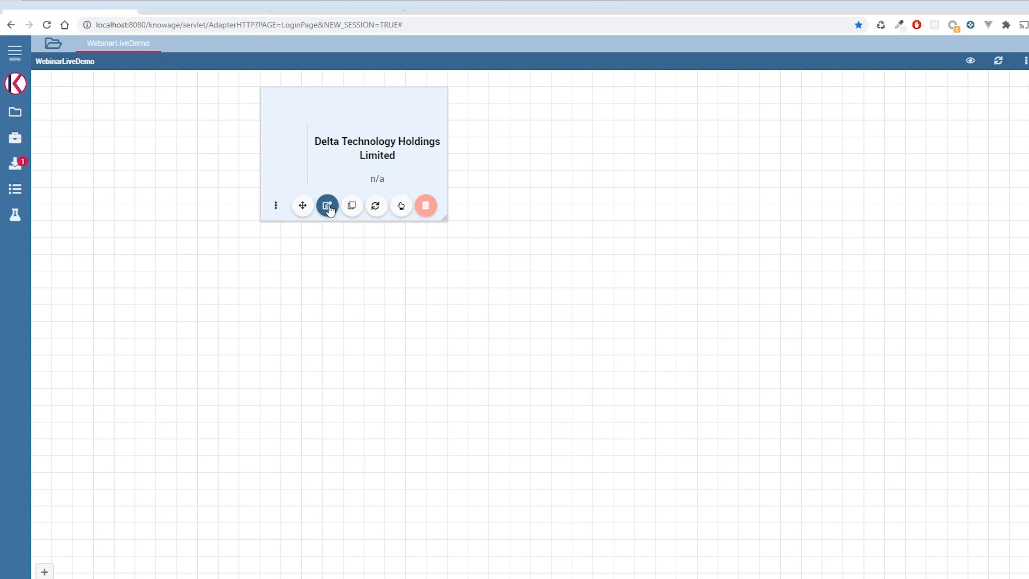
{"action": "left_click", "coordinate": [327, 207]}
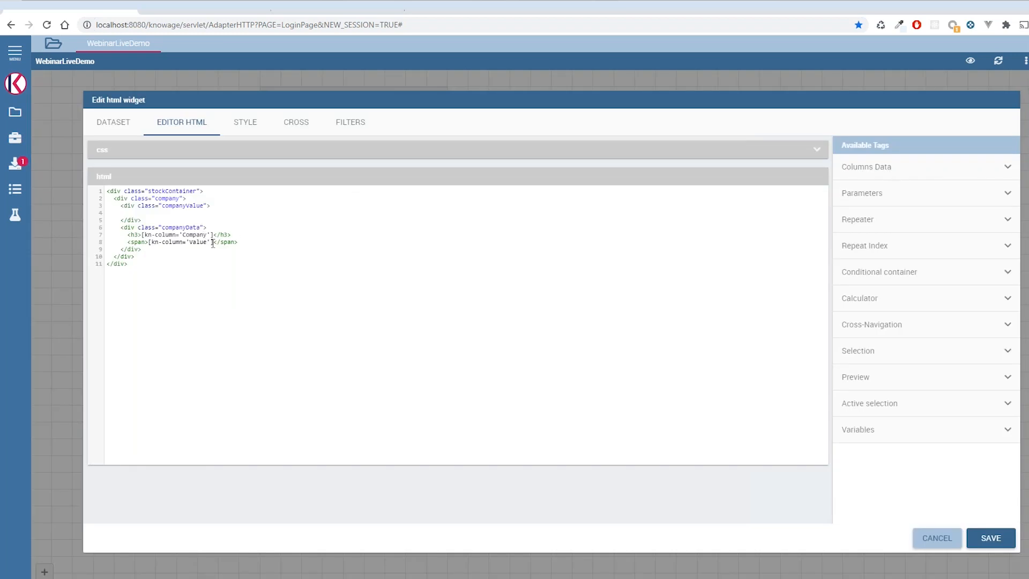
{"action": "left_click", "coordinate": [888, 172]}
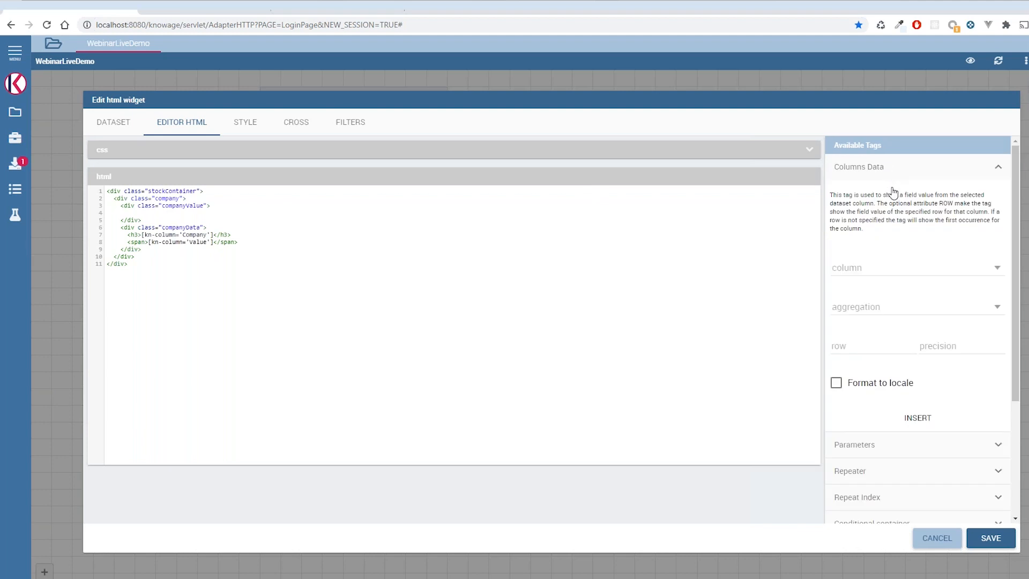
{"action": "left_click", "coordinate": [851, 345]}
{"action": "type", "text": "0"}
{"action": "left_click", "coordinate": [873, 272]}
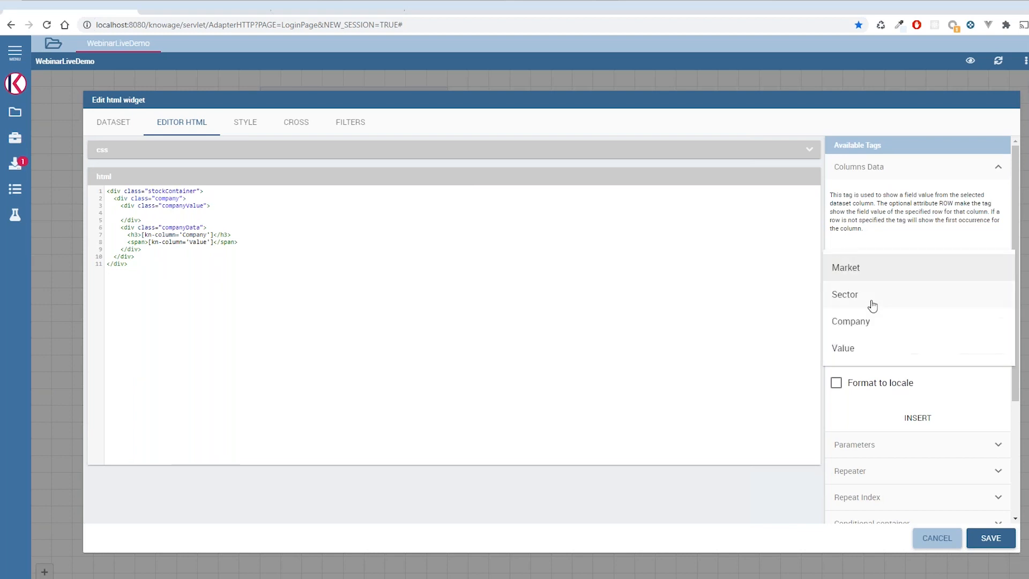
{"action": "left_click", "coordinate": [862, 349]}
{"action": "left_click", "coordinate": [930, 422]}
- Replace the span's Value tag with the inserted tag [kn-column='Value' row='5']
{"action": "left_click_drag", "start_coordinate": [221, 264], "coordinate": [134, 266]}
{"action": "left_click", "coordinate": [171, 264]}
{"action": "key", "text": "ctrl+x"}
{"action": "left_click_drag", "start_coordinate": [212, 242], "coordinate": [148, 242]}
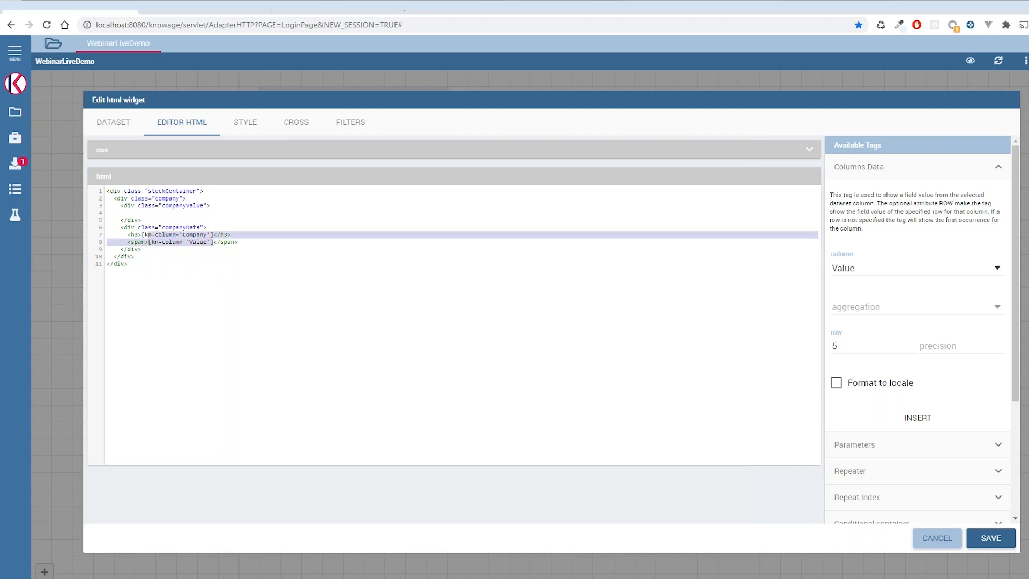
{"action": "key", "text": "ctrl+v"}
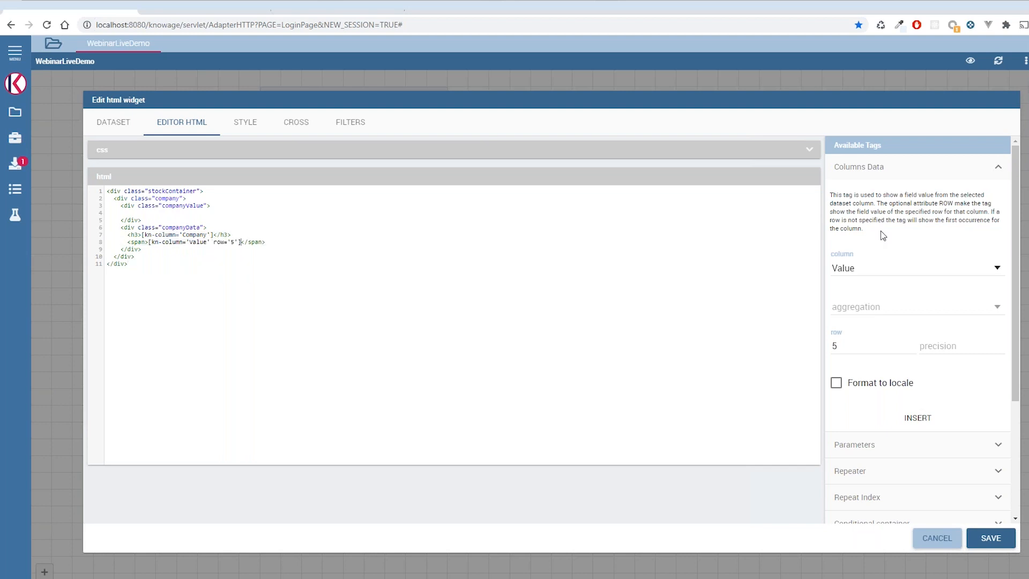
- Add row='5' to the Company column tag in the h3 heading and save the widget
{"action": "left_click", "coordinate": [210, 236]}
{"action": "type", "text": "row='5"}
{"action": "left_click", "coordinate": [991, 539]}
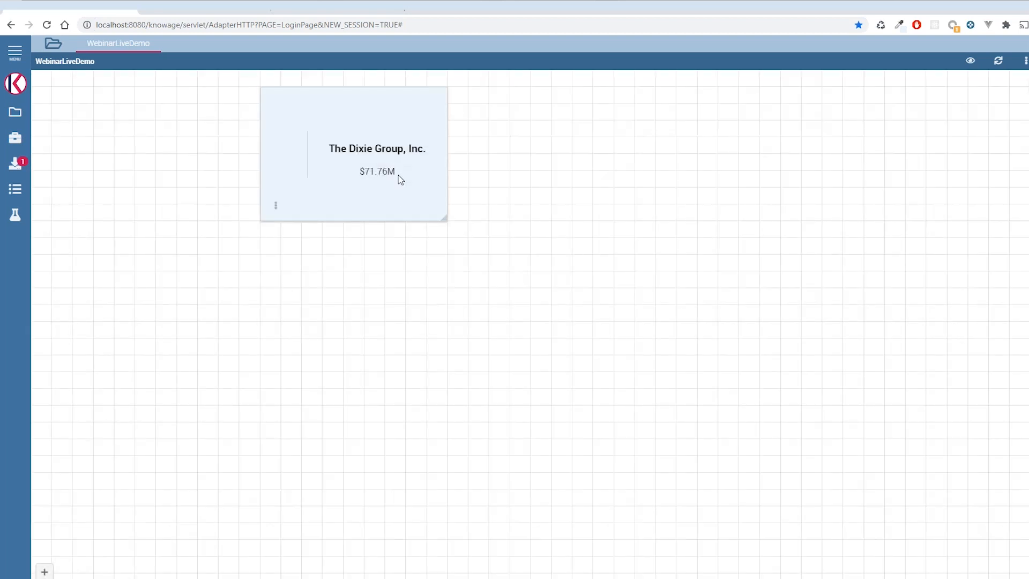
- Reopen the HTML widget for editing and insert a Repeater tag with a limit of 4
{"action": "left_click", "coordinate": [276, 205]}
{"action": "left_click", "coordinate": [328, 206]}
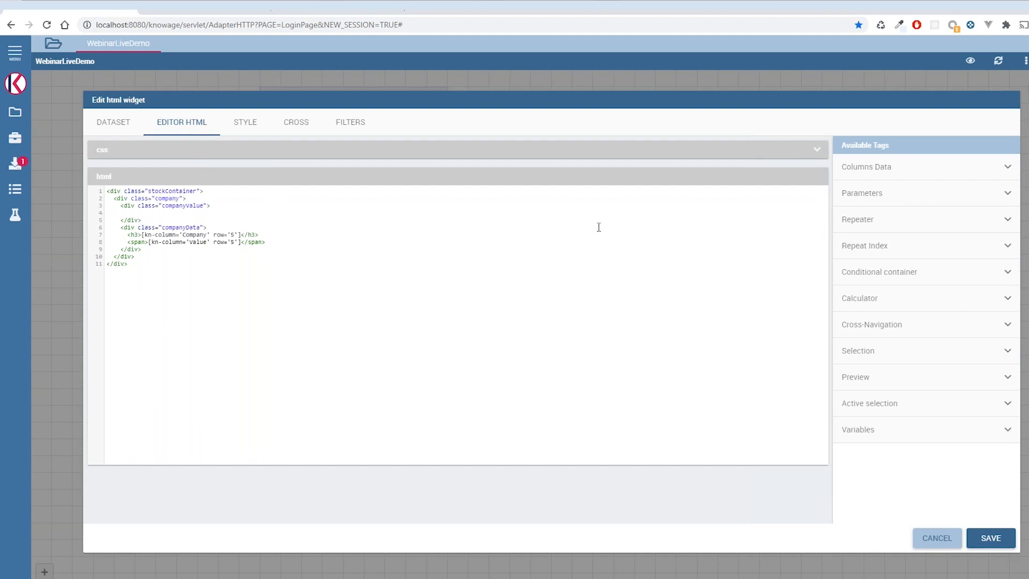
{"action": "left_click", "coordinate": [906, 221]}
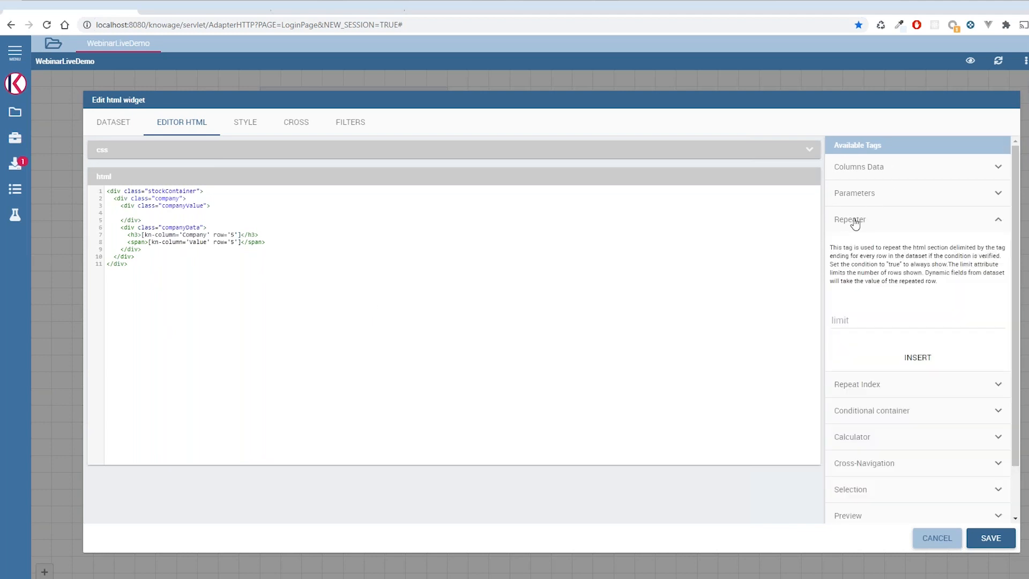
{"action": "left_click", "coordinate": [888, 317]}
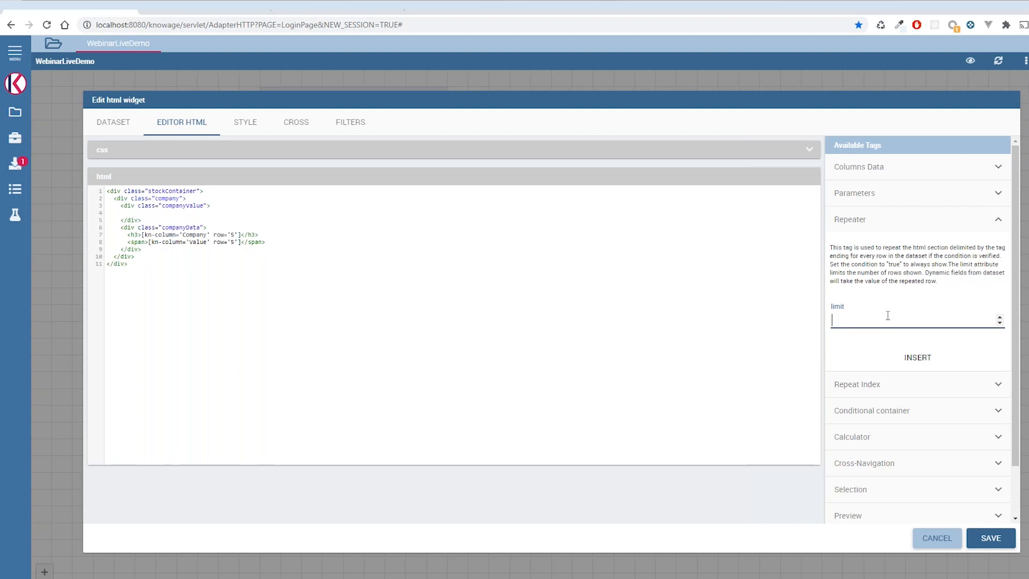
{"action": "type", "text": "5"}
{"action": "left_click_drag", "start_coordinate": [867, 321], "coordinate": [773, 317]}
{"action": "type", "text": "3"}
{"action": "key", "text": "BackSpace"}
{"action": "type", "text": "4"}
{"action": "left_click", "coordinate": [947, 358]}
- Examine the kn-repeat and limit attributes of the inserted repeater div at the end of the HTML
{"action": "mouse_move", "coordinate": [273, 263]}
{"action": "left_mouse_down"}
{"action": "mouse_move", "coordinate": [110, 265]}
{"action": "mouse_move", "coordinate": [259, 265]}
{"action": "left_mouse_up"}
{"action": "left_click", "coordinate": [189, 264]}
{"action": "left_click", "coordinate": [145, 264]}
{"action": "left_click_drag", "start_coordinate": [145, 264], "coordinate": [176, 264]}
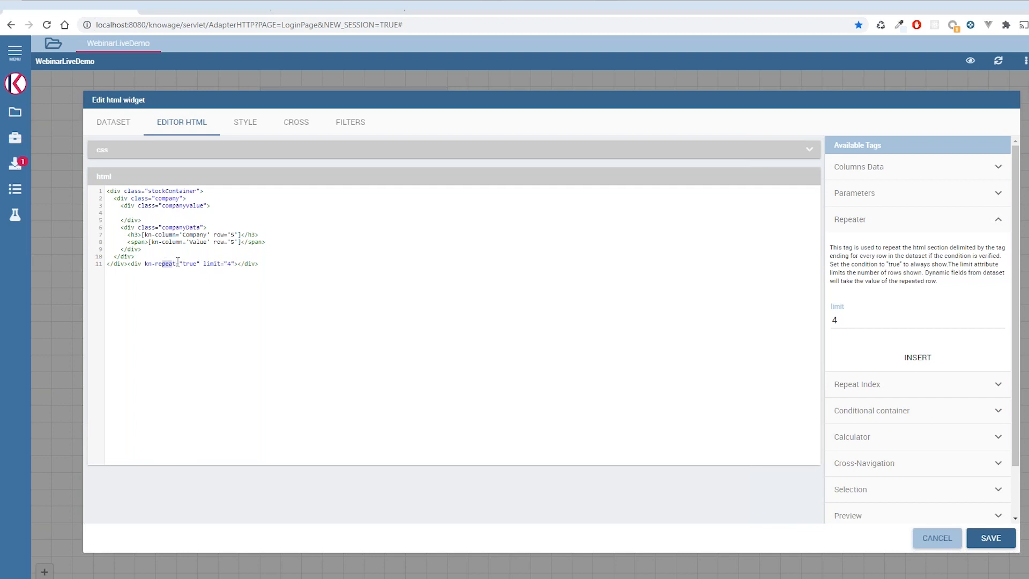
{"action": "double_click", "coordinate": [214, 263]}
{"action": "double_click", "coordinate": [174, 264]}
{"action": "double_click", "coordinate": [188, 264]}
- Copy the attributes kn-repeat="true" limit="4" from the repeater div into the opening tag of the company div
{"action": "mouse_move", "coordinate": [128, 264]}
{"action": "left_mouse_down"}
{"action": "mouse_move", "coordinate": [260, 264]}
{"action": "mouse_move", "coordinate": [146, 265]}
{"action": "left_mouse_up"}
{"action": "left_click", "coordinate": [199, 264]}
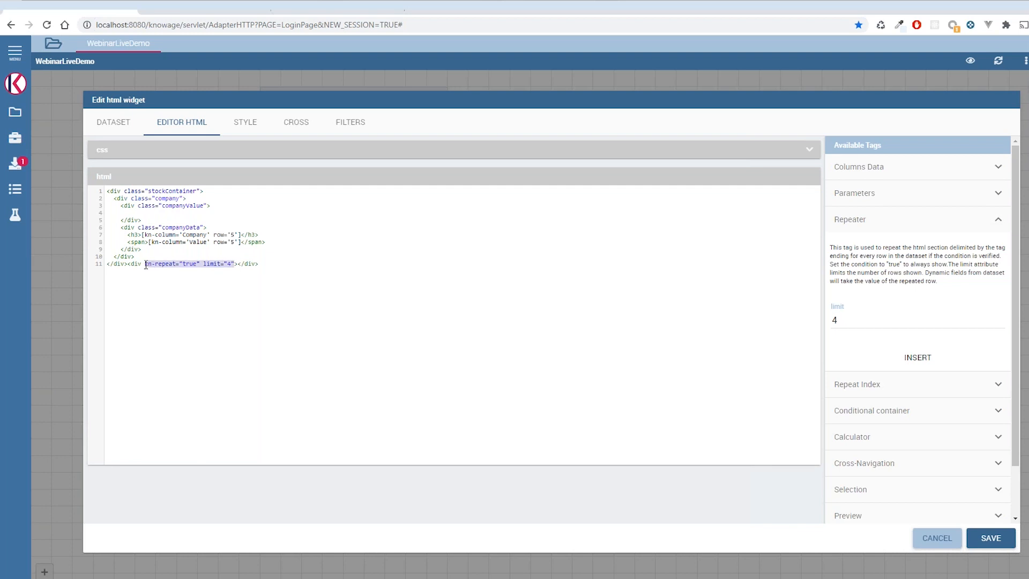
{"action": "left_click", "coordinate": [185, 199]}
{"action": "key", "text": "ctrl+v"}
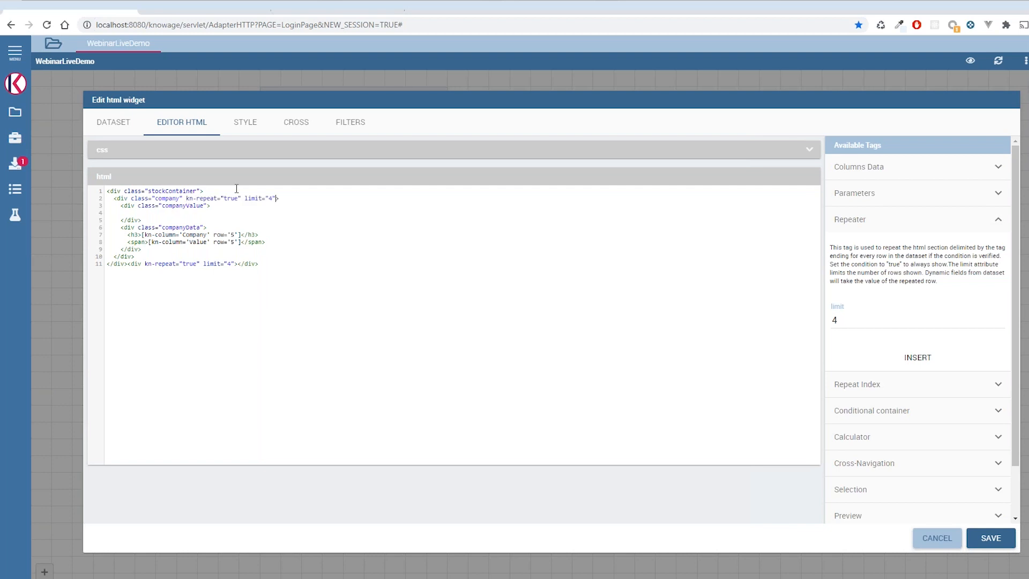
- Delete the leftover repeater div at the end of the HTML and row='5' from both column tags, and save the widget
{"action": "left_click_drag", "start_coordinate": [275, 265], "coordinate": [128, 264]}
{"action": "key", "text": "BackSpace"}
{"action": "left_click_drag", "start_coordinate": [239, 235], "coordinate": [213, 243]}
{"action": "key", "text": "BackSpace"}
{"action": "key", "text": "BackSpace"}
{"action": "key", "text": "BackSpace"}
{"action": "key", "text": "BackSpace"}
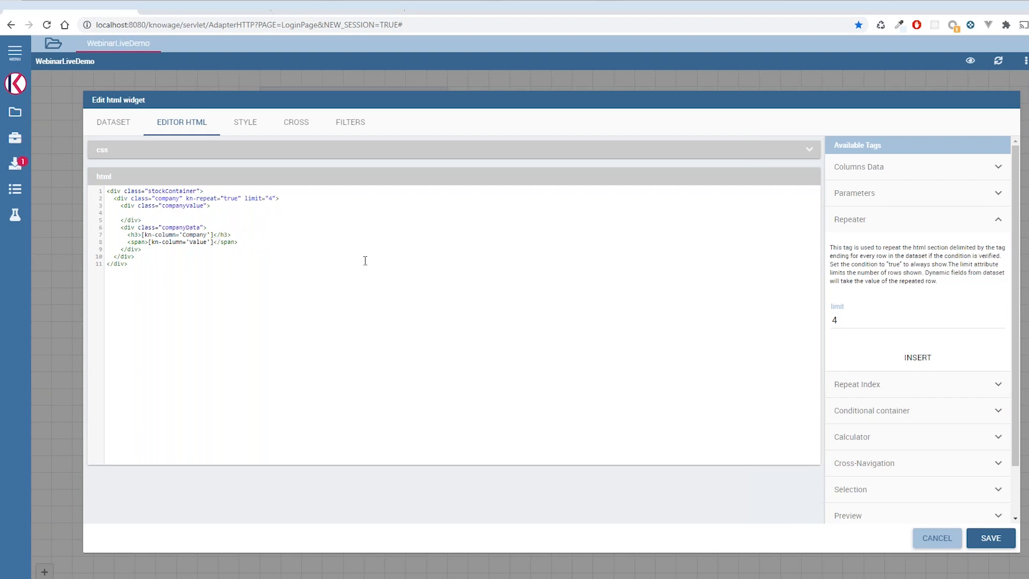
{"action": "left_click", "coordinate": [988, 539]}
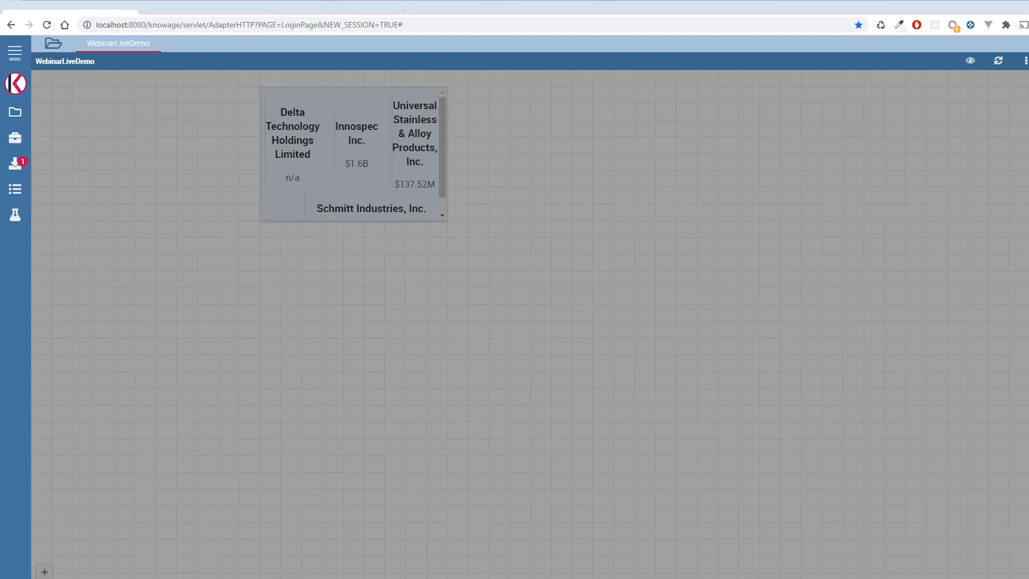
- Widen the widget on the canvas and set the company div's repeat limit to 5, saving the widget
{"action": "left_click_drag", "start_coordinate": [444, 218], "coordinate": [736, 232]}
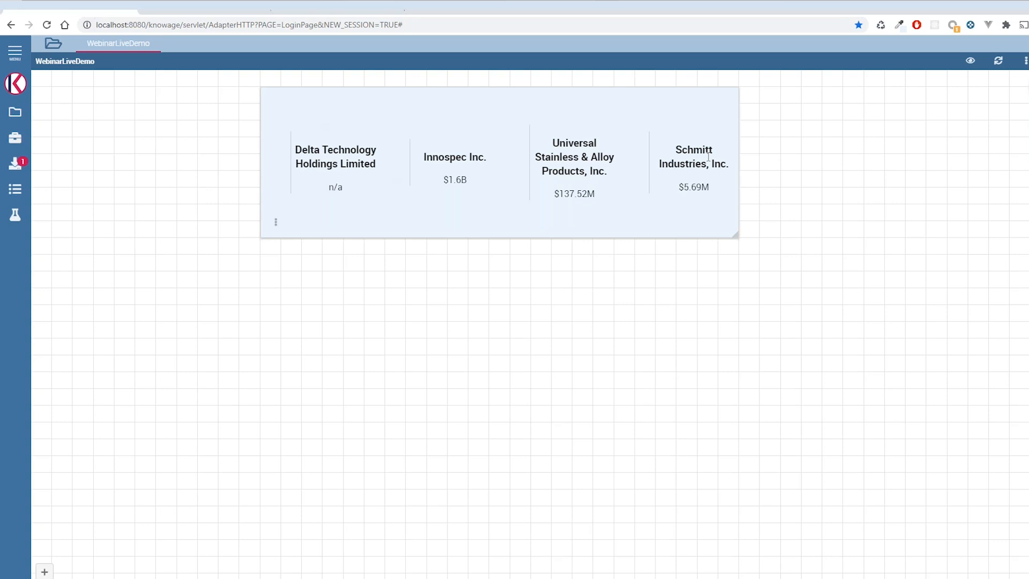
{"action": "mouse_move", "coordinate": [275, 223]}
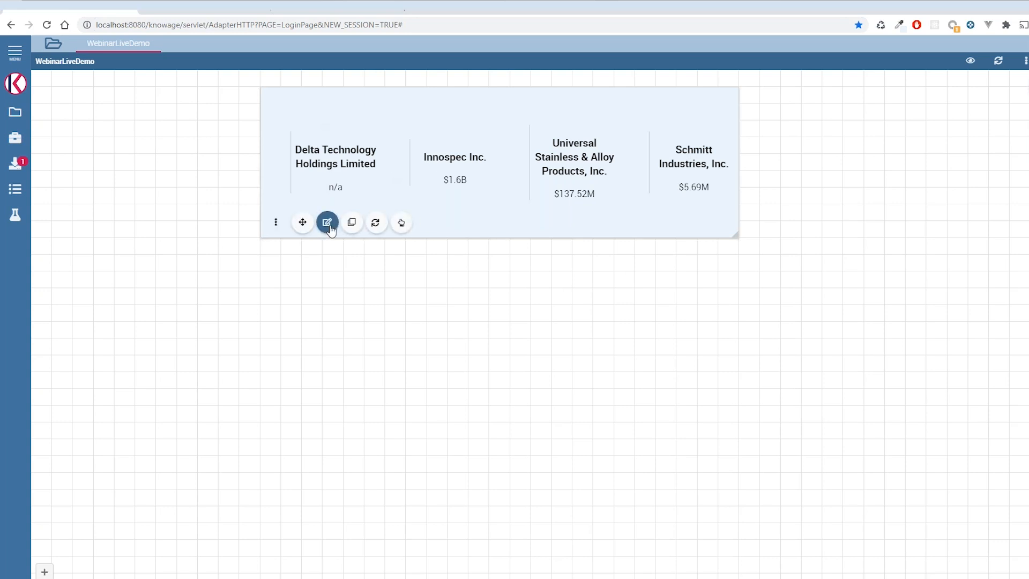
{"action": "left_click", "coordinate": [327, 222]}
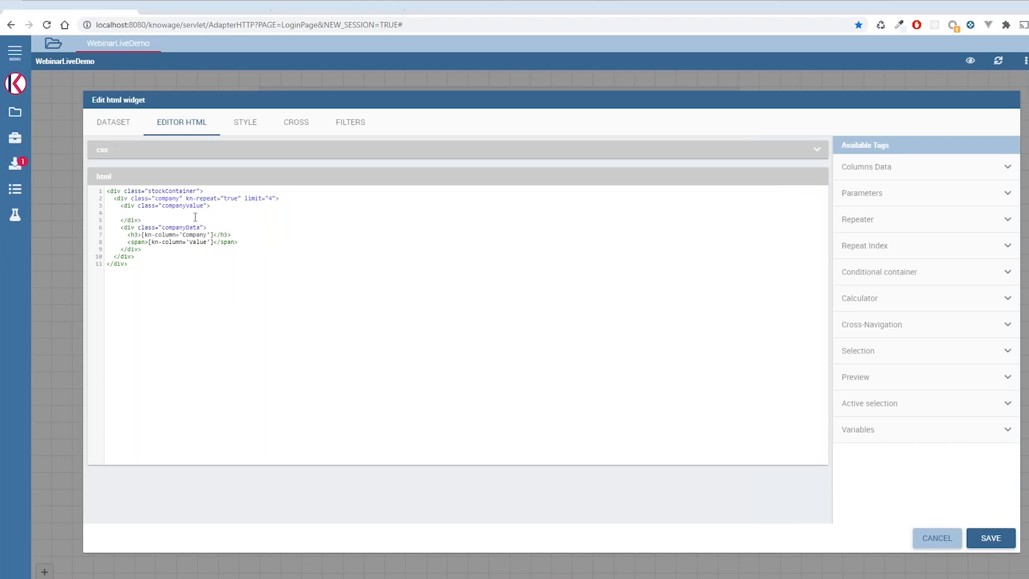
{"action": "double_click", "coordinate": [271, 198]}
{"action": "type", "text": "5"}
{"action": "left_click", "coordinate": [991, 538]}
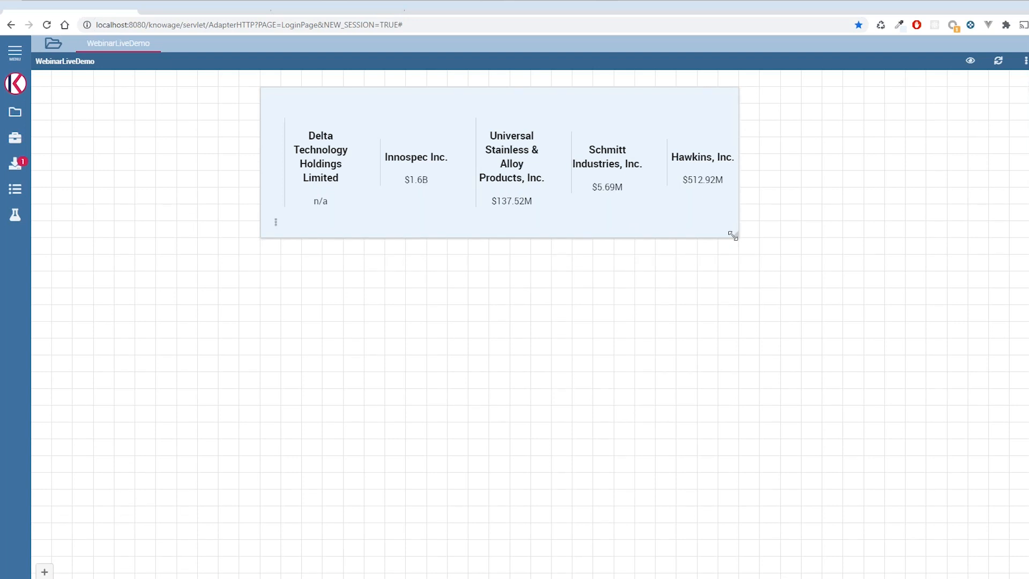
- Insert a Repeat Index tag, move [kn-repeat-index] into the companyValue div, and save the widget
{"action": "left_click", "coordinate": [276, 223]}
{"action": "left_click", "coordinate": [328, 223]}
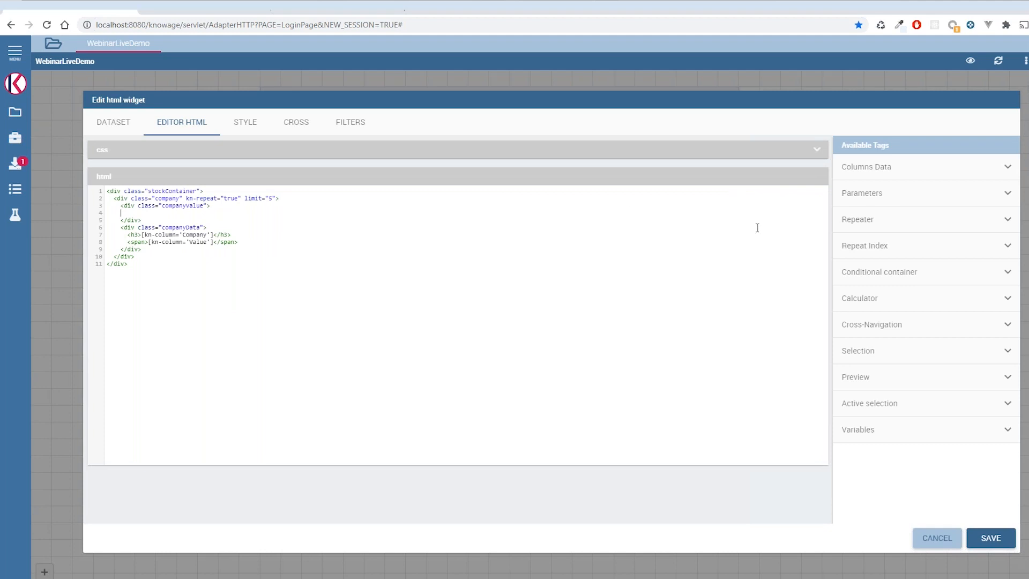
{"action": "left_click", "coordinate": [890, 245]}
{"action": "left_click", "coordinate": [923, 330]}
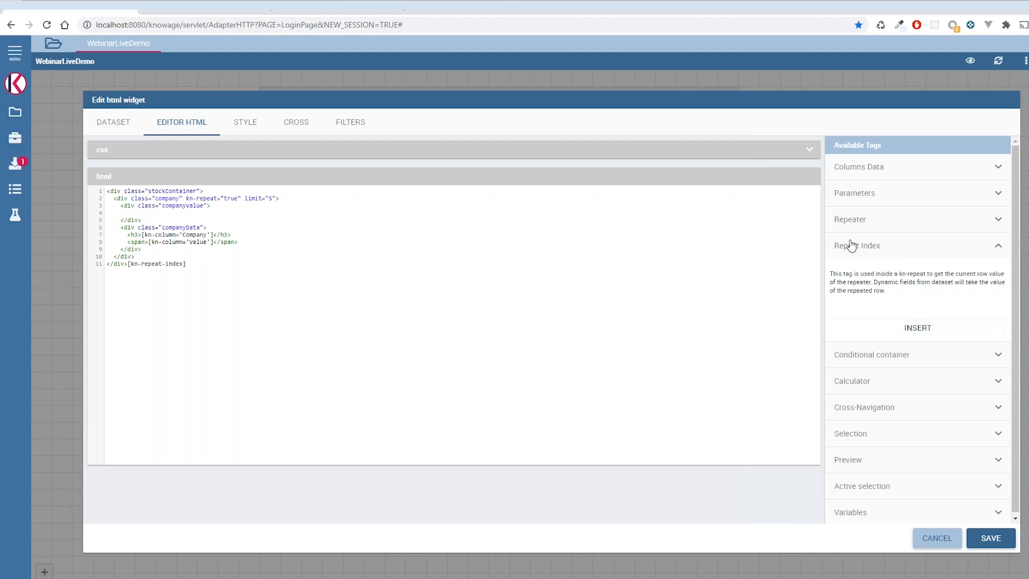
{"action": "left_click_drag", "start_coordinate": [195, 264], "coordinate": [129, 267]}
{"action": "key", "text": "ctrl+x"}
{"action": "left_click", "coordinate": [148, 212]}
{"action": "key", "text": "ctrl+v"}
{"action": "left_click", "coordinate": [975, 539]}
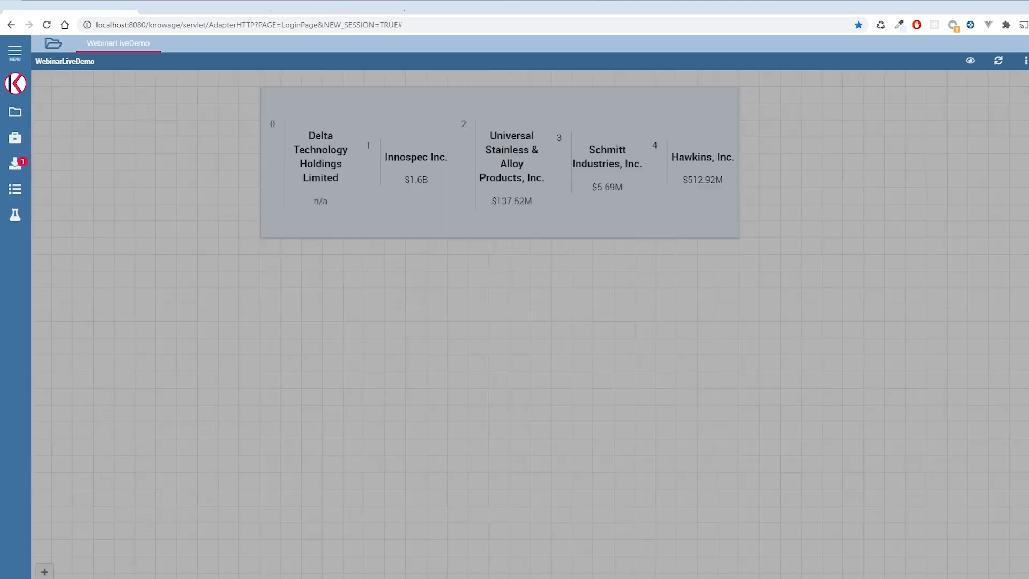
- Reopen the HTML widget for editing and examine the repeated company div with its index, Company and Value tags
{"action": "mouse_move", "coordinate": [309, 225]}
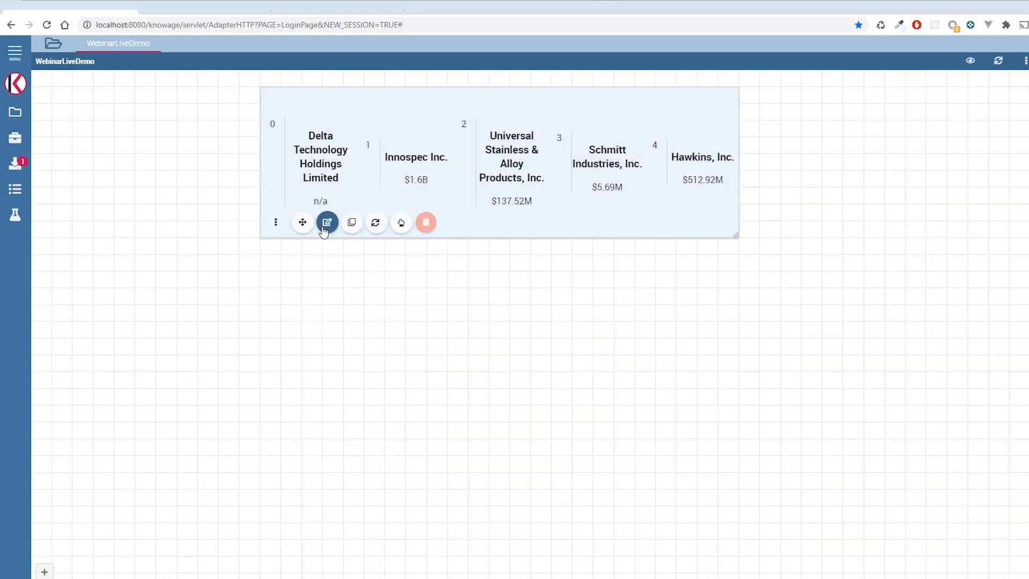
{"action": "left_click", "coordinate": [326, 223]}
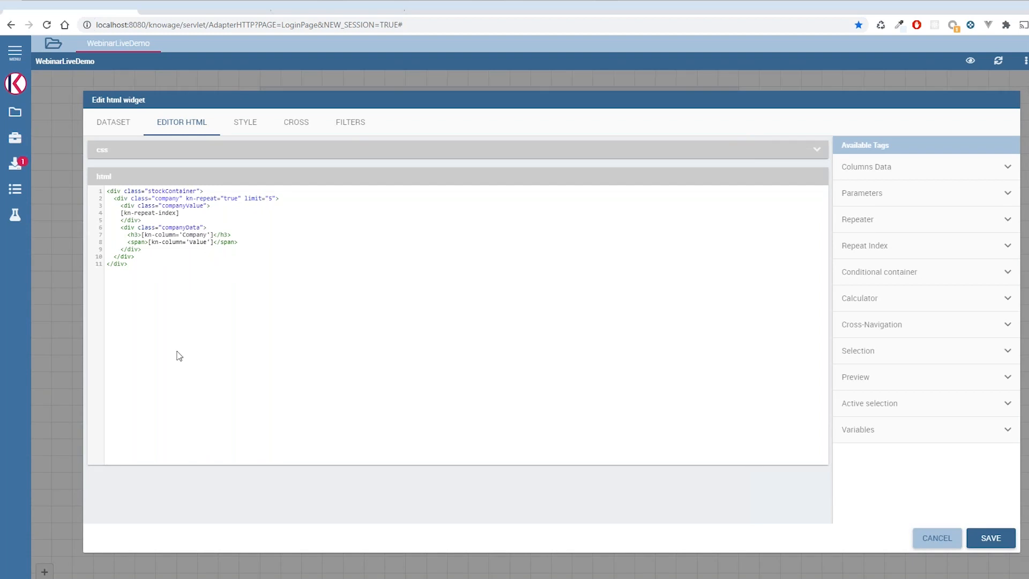
{"action": "left_click_drag", "start_coordinate": [117, 199], "coordinate": [250, 223]}
{"action": "left_click", "coordinate": [163, 235]}
{"action": "double_click", "coordinate": [161, 234]}
{"action": "left_click", "coordinate": [212, 235]}
{"action": "left_click_drag", "start_coordinate": [238, 242], "coordinate": [121, 214]}
{"action": "left_click", "coordinate": [160, 241]}
{"action": "left_click", "coordinate": [210, 235]}
{"action": "type", "text": "row=\"\""}
{"action": "key", "text": "BackSpace"}
{"action": "key", "text": "BackSpace"}
{"action": "key", "text": "BackSpace"}
{"action": "key", "text": "BackSpace"}
{"action": "key", "text": "BackSpace"}
{"action": "key", "text": "BackSpace"}
{"action": "key", "text": "BackSpace"}
- Remove the [kn-repeat-index] line from the companyValue div and save the widget
{"action": "left_click_drag", "start_coordinate": [208, 212], "coordinate": [207, 206]}
{"action": "key", "text": "BackSpace"}
{"action": "left_click", "coordinate": [992, 538]}
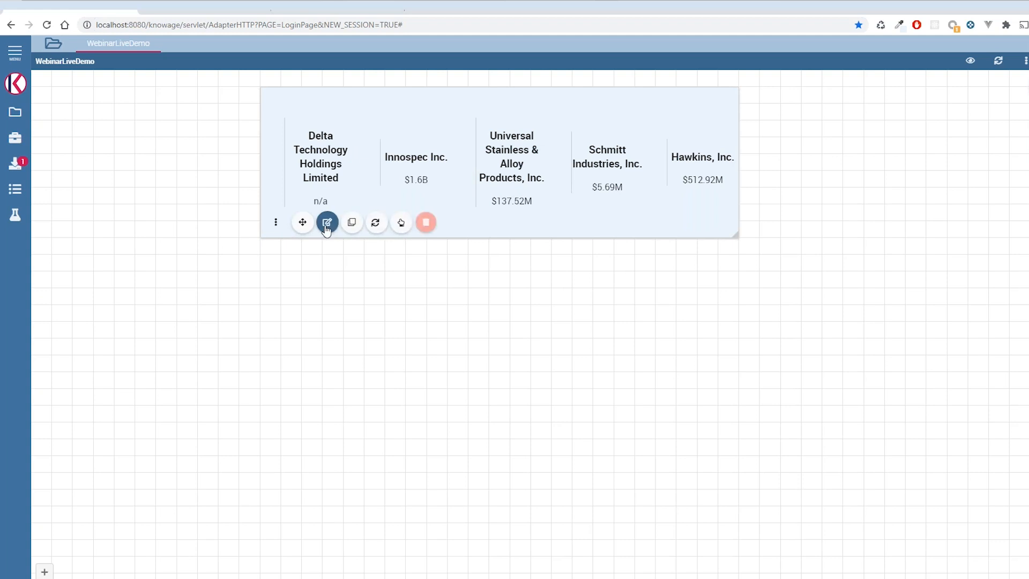
- Replace flex:1 with width:50% in the .stockContainer .company CSS rule, save, and enlarge the widget to fit all companies
{"action": "left_click", "coordinate": [327, 222]}
{"action": "left_click", "coordinate": [236, 154]}
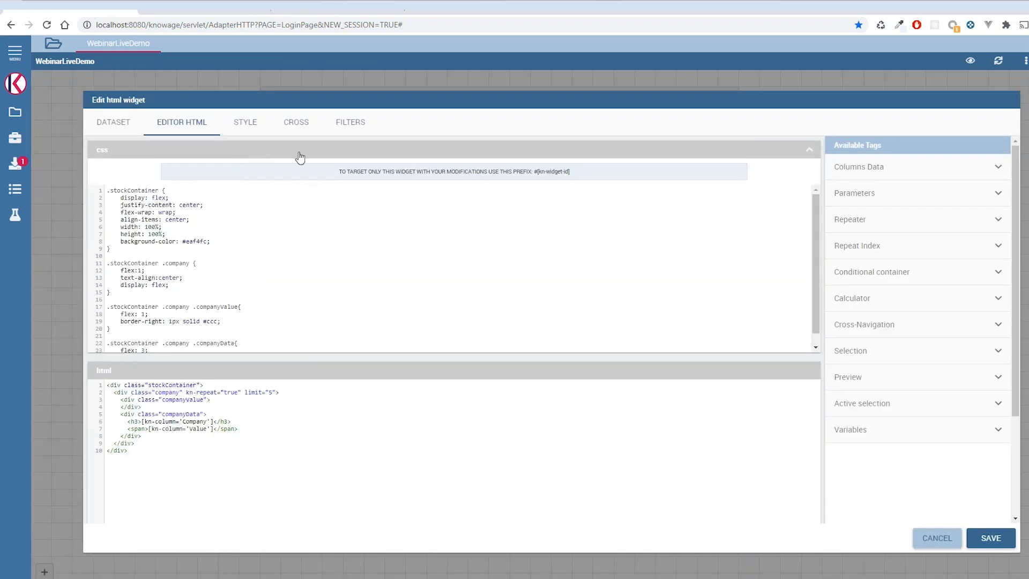
{"action": "scroll", "coordinate": [183, 265], "scroll_direction": "down", "scroll_amount": 1}
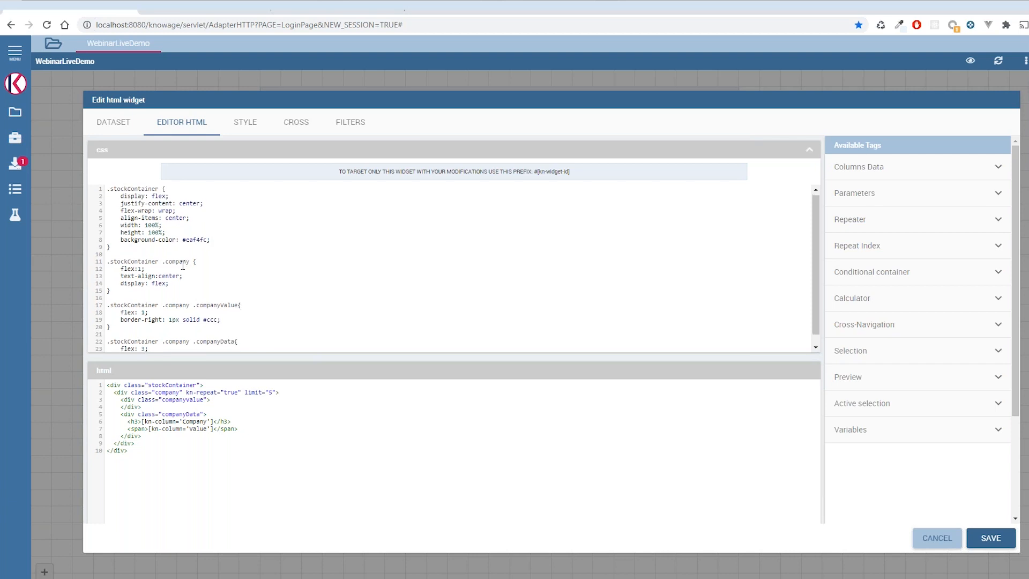
{"action": "left_click_drag", "start_coordinate": [146, 254], "coordinate": [148, 258]}
{"action": "left_click", "coordinate": [147, 260]}
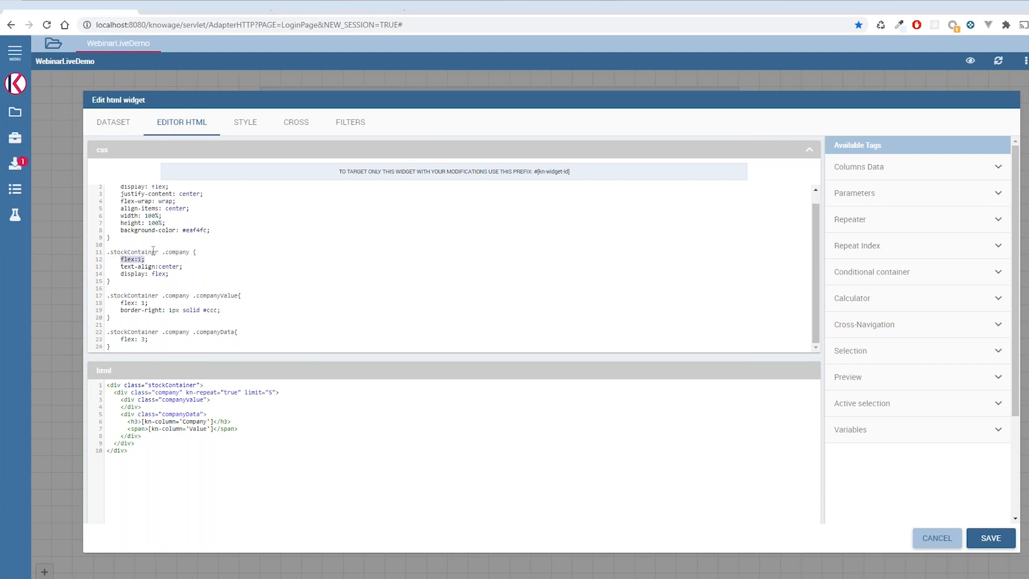
{"action": "type", "text": "width:50%;"}
{"action": "left_click", "coordinate": [985, 539]}
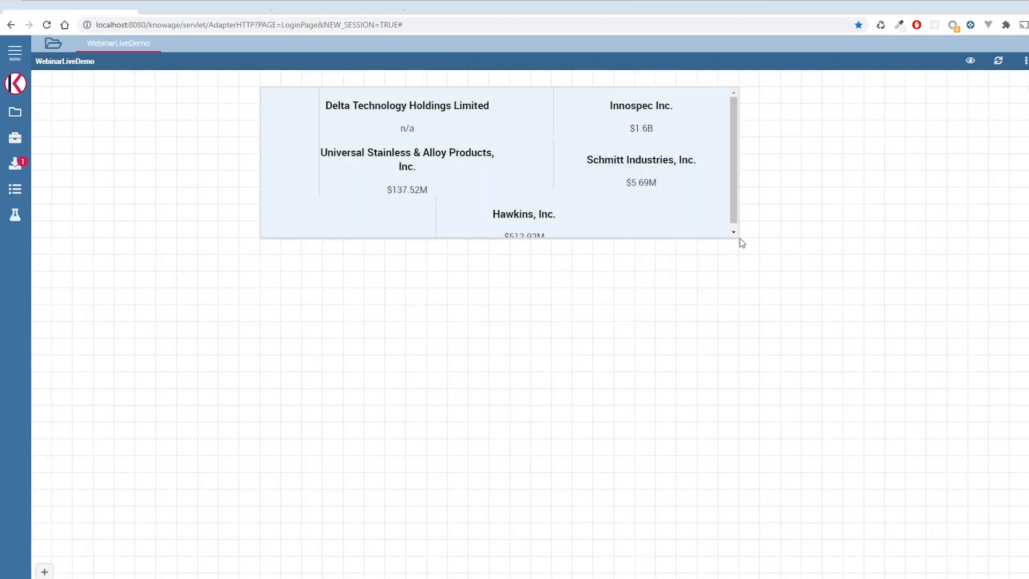
{"action": "left_click_drag", "start_coordinate": [738, 235], "coordinate": [774, 469]}
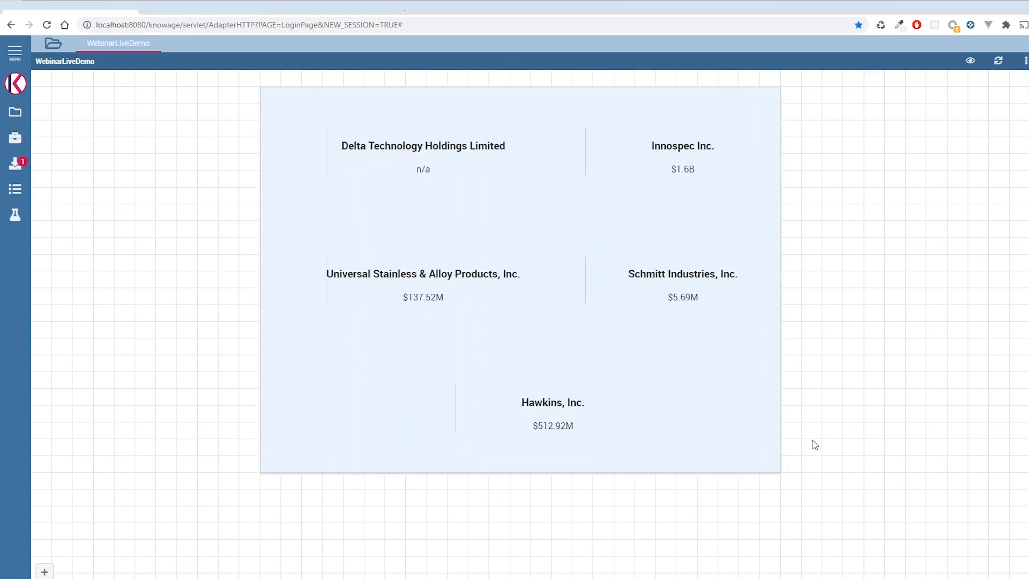
- Reopen the HTML widget for editing and look at the KPI card examples in the image search results
{"action": "mouse_move", "coordinate": [312, 456]}
{"action": "left_click", "coordinate": [328, 457]}
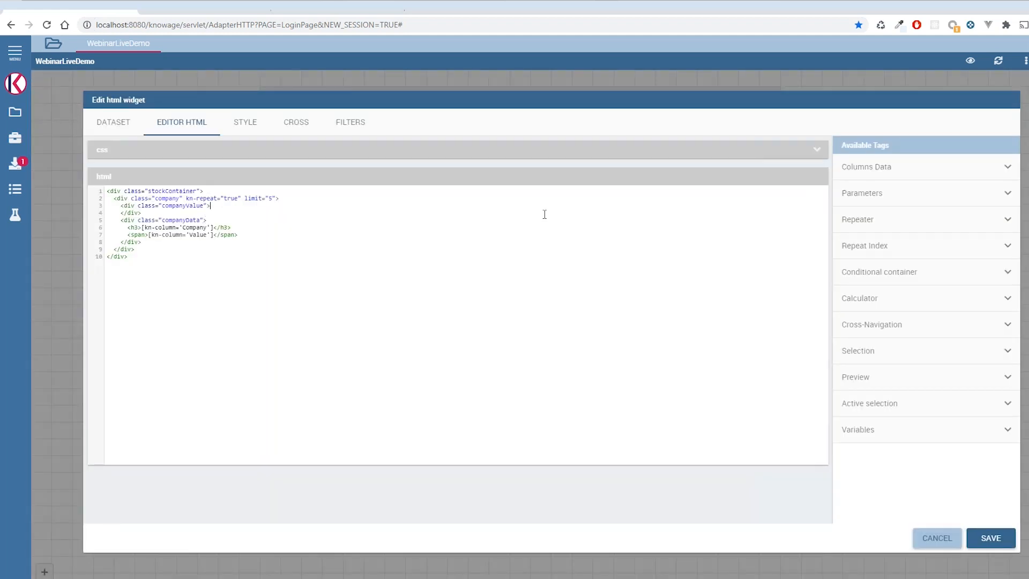
{"action": "left_click", "coordinate": [294, 6]}
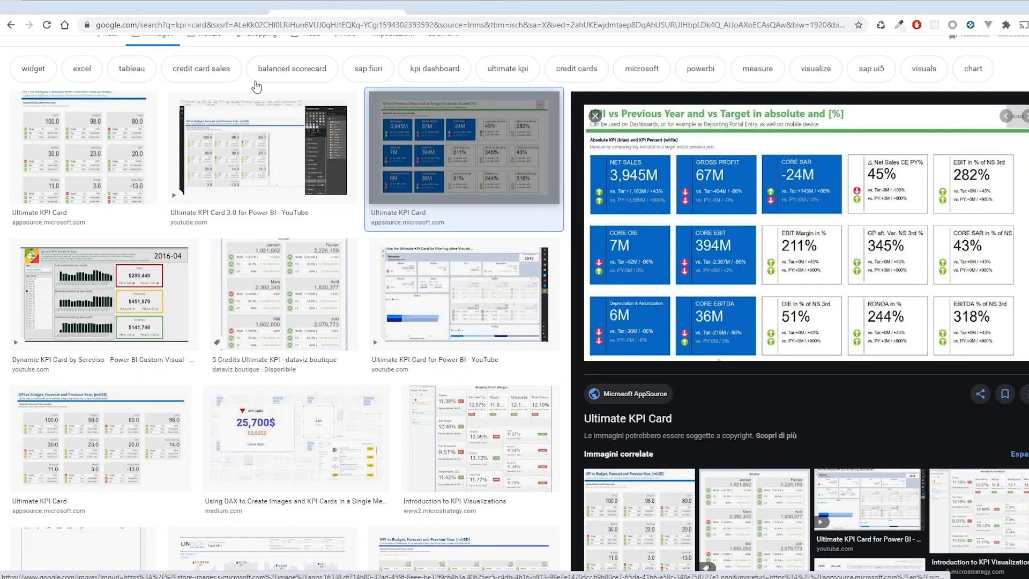
{"action": "left_click", "coordinate": [83, 11]}
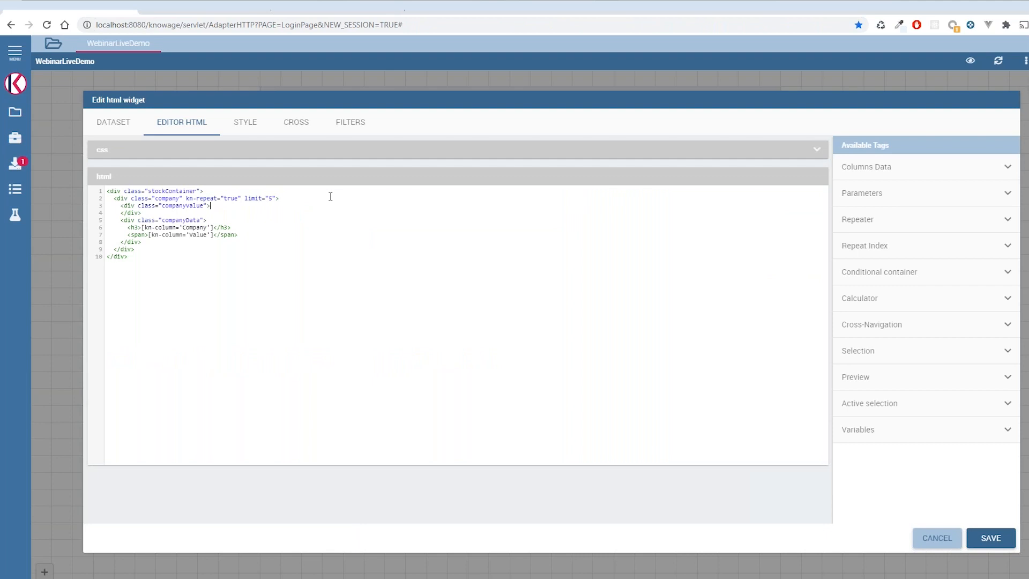
- Add the icon tag <i class="fa fa-thumb-up"></i> inside the companyValue div and save the widget
{"action": "key", "text": "Return"}
{"action": "type", "text": "<i class=\"fa da-thumup"}
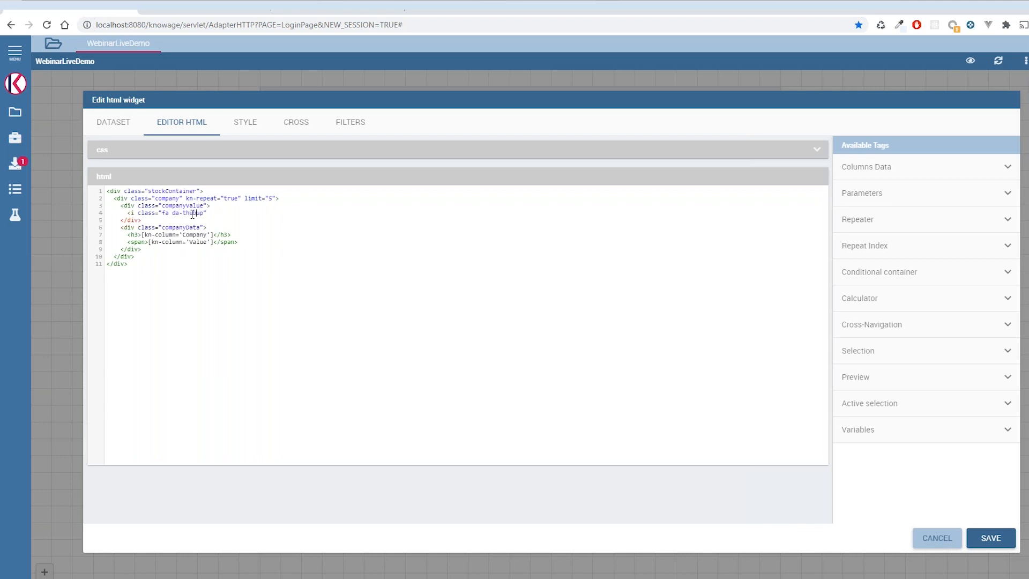
{"action": "left_click", "coordinate": [192, 214]}
{"action": "type", "text": "m"}
{"action": "key", "text": "Left"}
{"action": "key", "text": "BackSpace"}
{"action": "key", "text": "BackSpace"}
{"action": "type", "text": "fa"}
{"action": "left_click", "coordinate": [990, 543]}
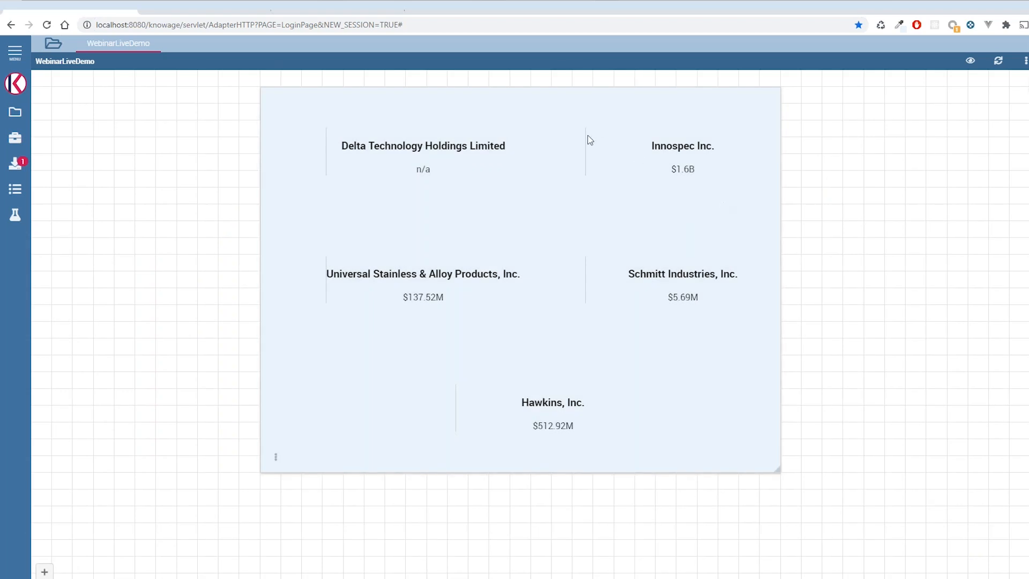
- Open the Font Awesome icon gallery in a new browser tab
{"action": "left_click", "coordinate": [417, 7]}
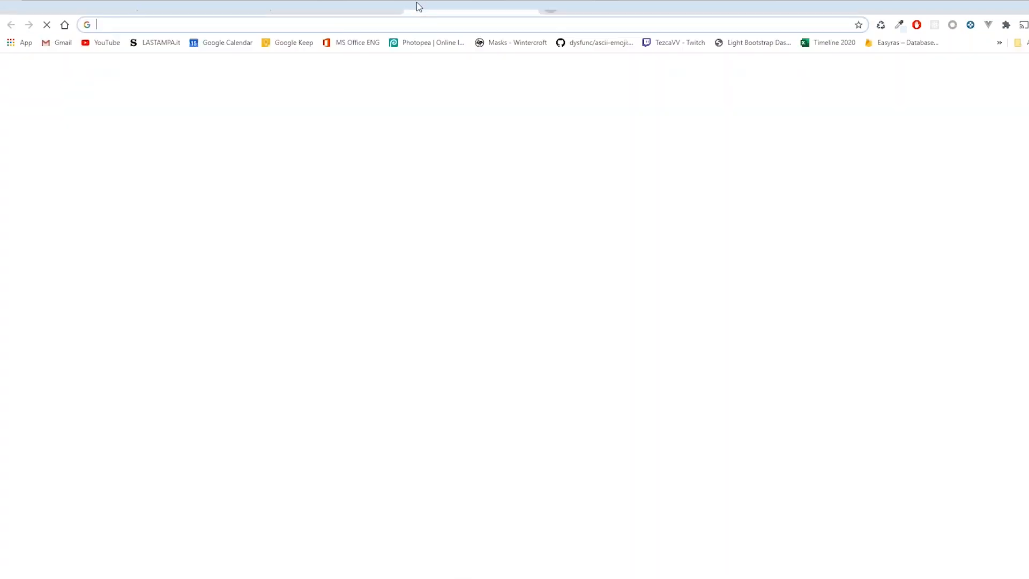
{"action": "type", "text": "fotn"}
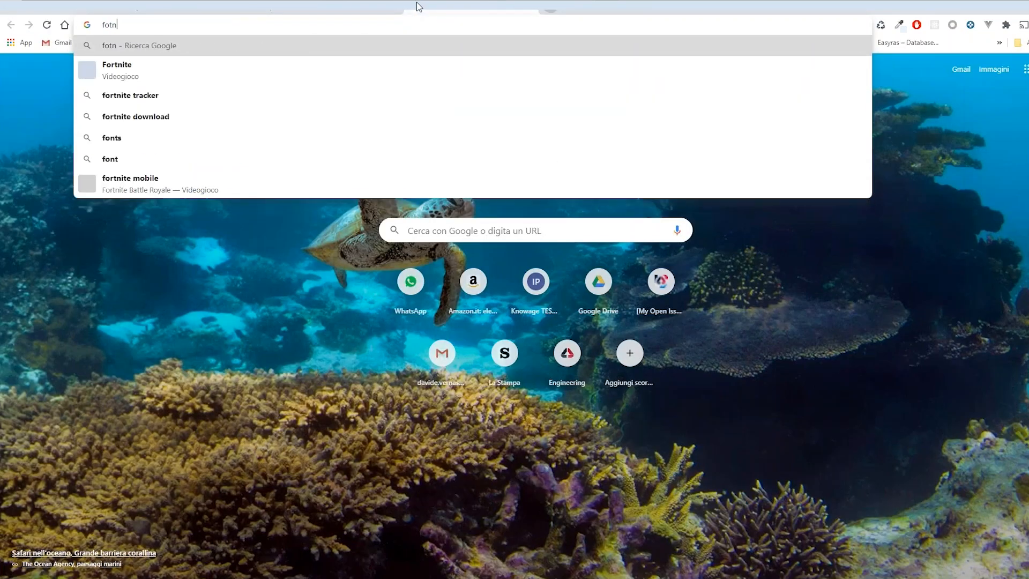
{"action": "key", "text": "BackSpace"}
{"action": "key", "text": "BackSpace"}
{"action": "type", "text": "n"}
{"action": "key", "text": "Return"}
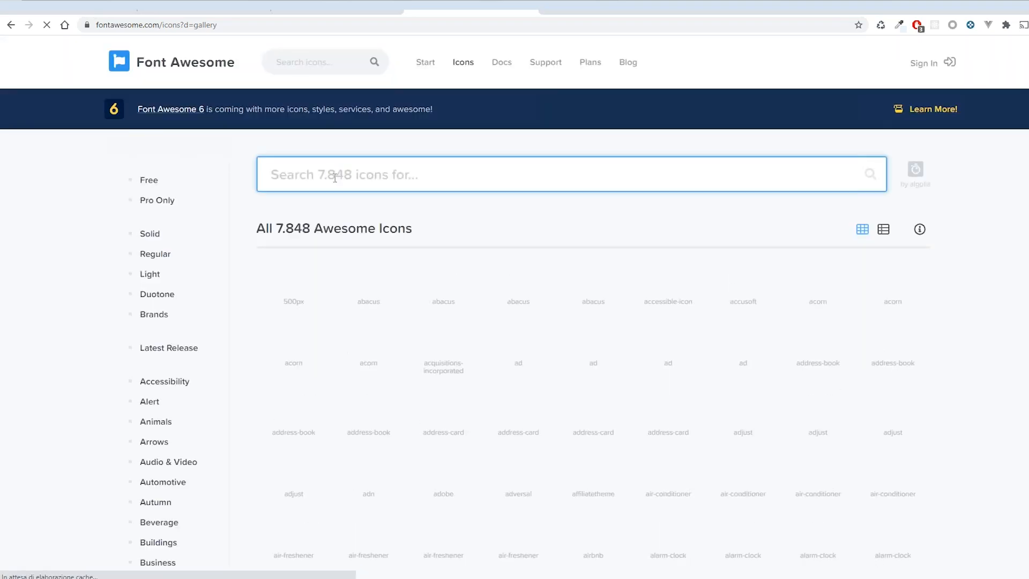
- Search the icons for "thumb up", open the solid thumbs-up icon, and copy its HTML code
{"action": "type", "text": "thumb up"}
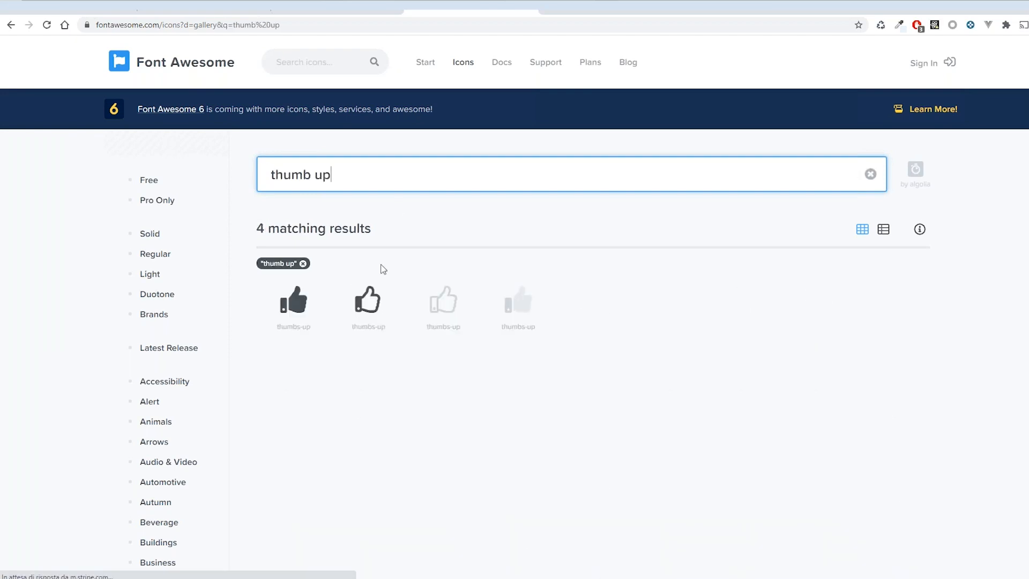
{"action": "left_click", "coordinate": [299, 314]}
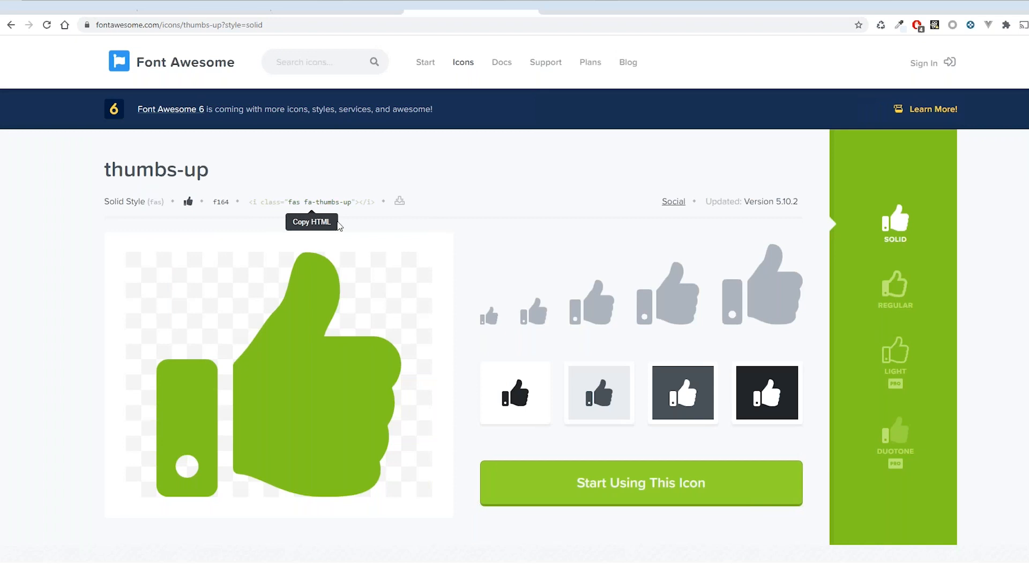
{"action": "left_click", "coordinate": [332, 206]}
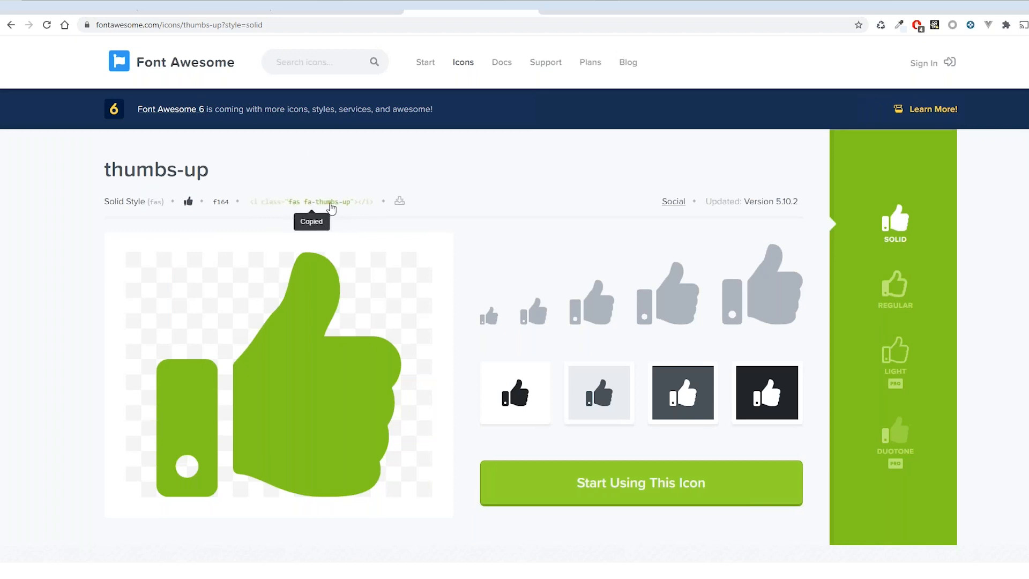
- Switch back to Knowage, replace the icon tag in the companyValue div with the copied thumbs-up code, and save the widget
{"action": "key", "text": "ctrl+1"}
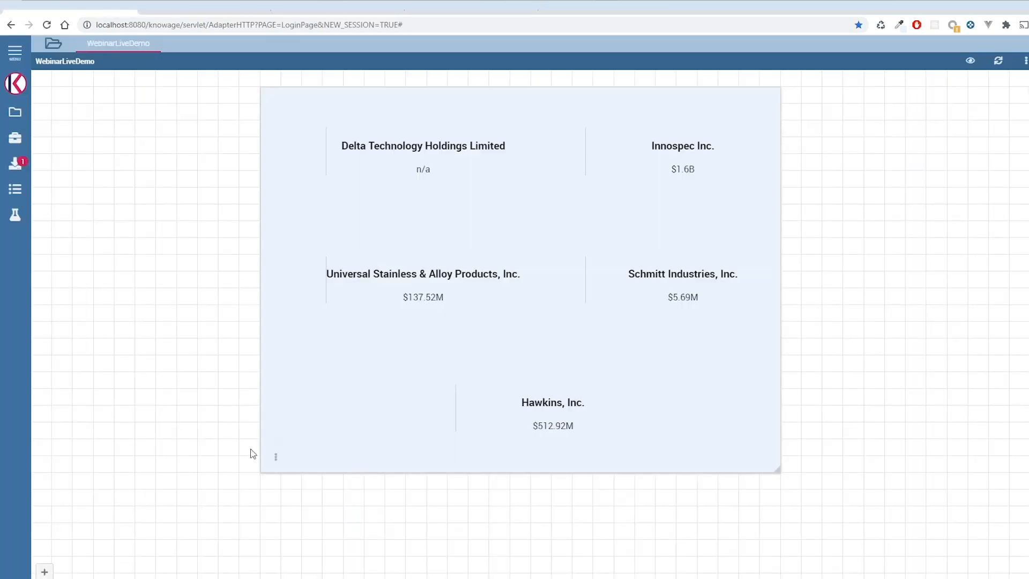
{"action": "left_click", "coordinate": [277, 457]}
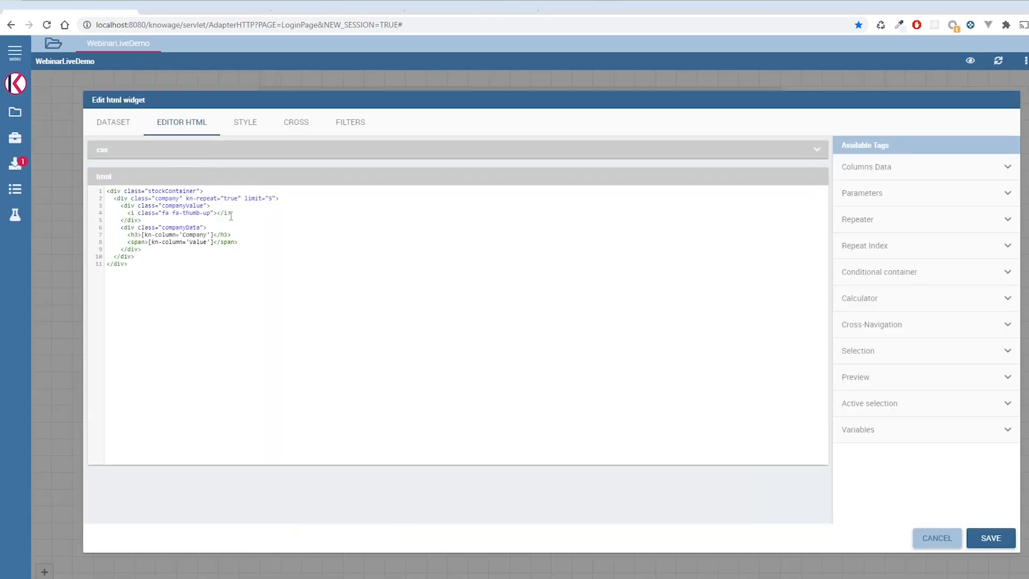
{"action": "left_click_drag", "start_coordinate": [230, 213], "coordinate": [132, 215]}
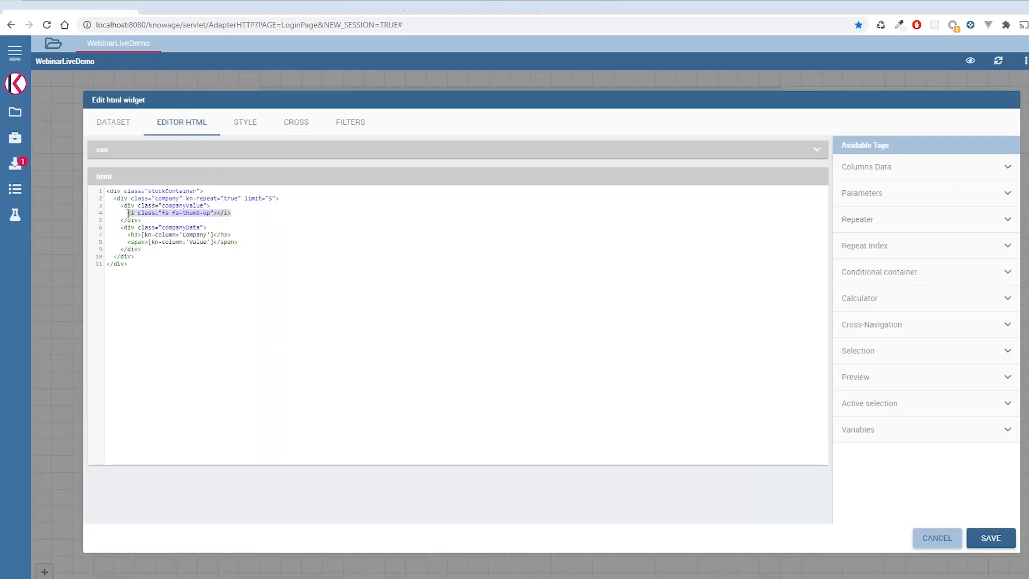
{"action": "key", "text": "ctrl+v"}
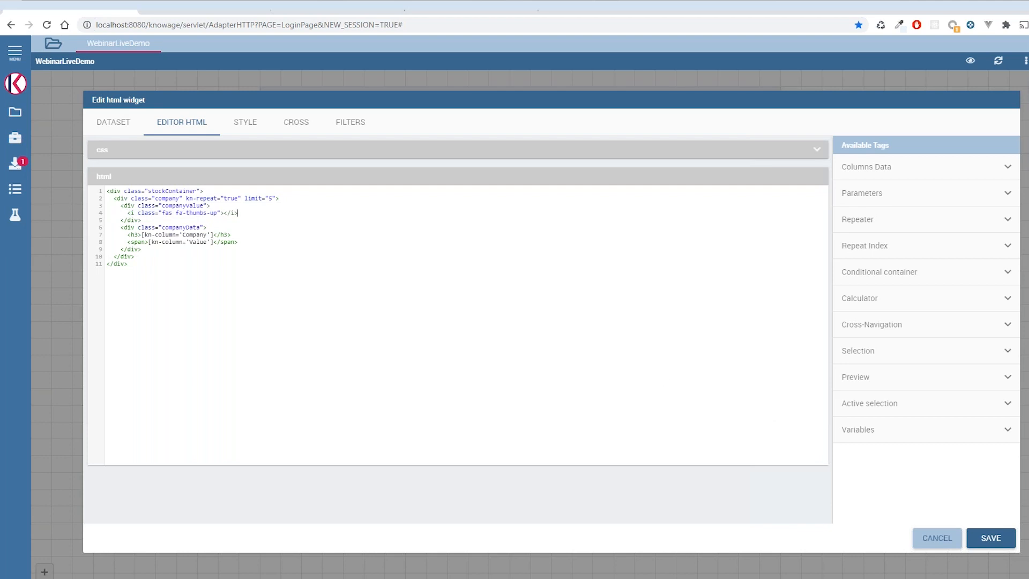
{"action": "left_click", "coordinate": [992, 538]}
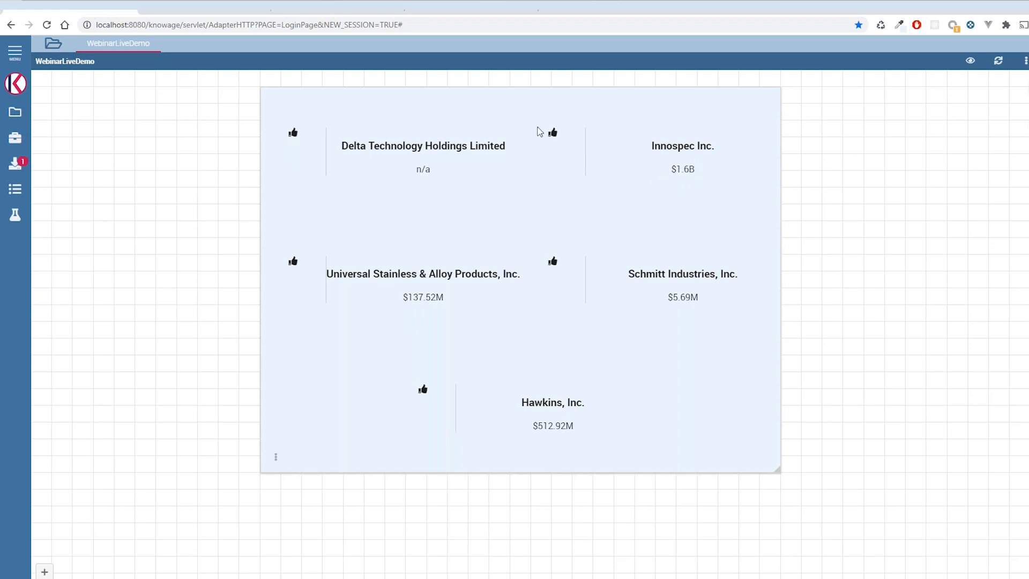
- Edit the HTML widget's code, duplicating the thumbs-up icon line in the companyValue div and changing the copy's class to fa-thumbs-down
{"action": "mouse_move", "coordinate": [275, 457]}
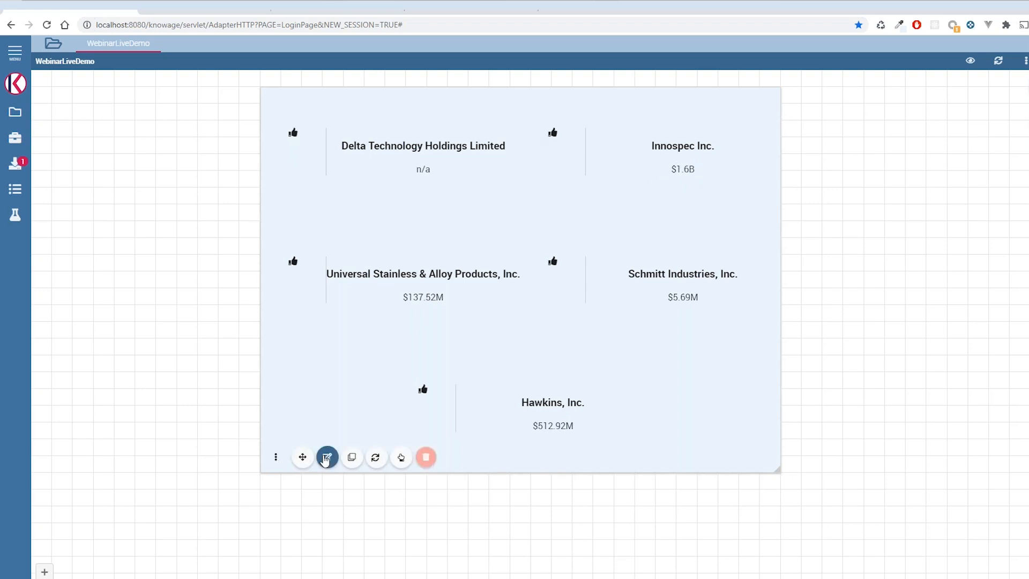
{"action": "left_click", "coordinate": [327, 458]}
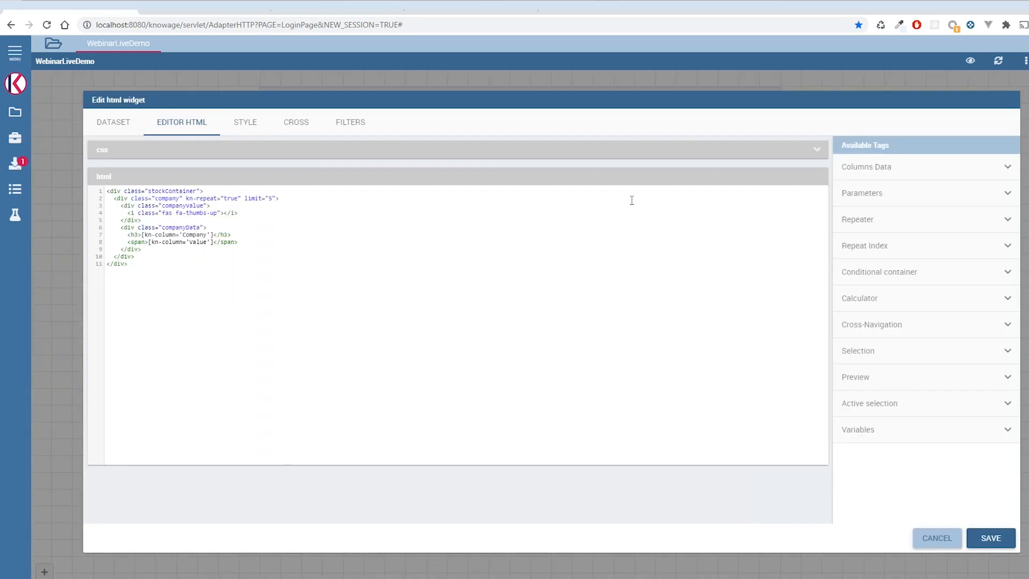
{"action": "left_click_drag", "start_coordinate": [248, 213], "coordinate": [129, 215]}
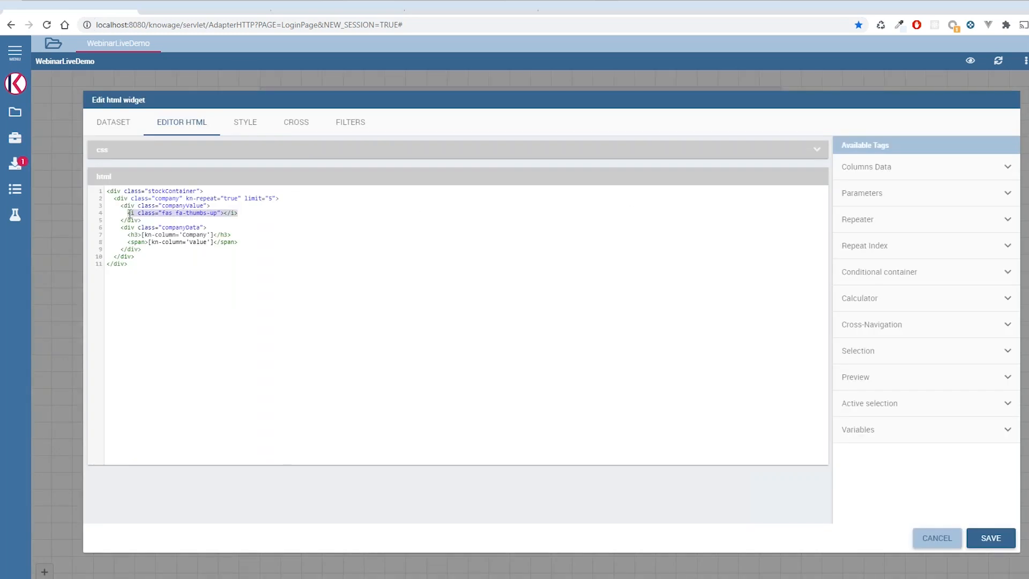
{"action": "left_click", "coordinate": [239, 213]}
{"action": "key", "text": "Return"}
{"action": "key", "text": "ctrl+v"}
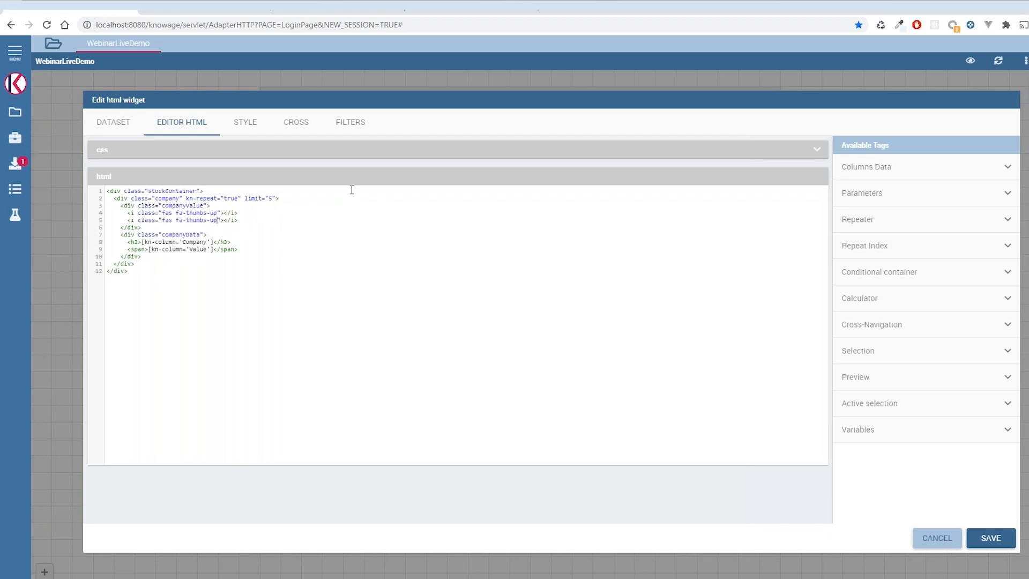
{"action": "key", "text": "Left"}
{"action": "key", "text": "Left"}
{"action": "key", "text": "Left"}
{"action": "key", "text": "Left"}
{"action": "key", "text": "Left"}
{"action": "key", "text": "Left"}
{"action": "key", "text": "BackSpace"}
{"action": "key", "text": "BackSpace"}
{"action": "type", "text": "down"}
- Insert a conditional container tag with the condition [kn-column='Value'] == '$1.6m' into the HTML
{"action": "left_click", "coordinate": [896, 282]}
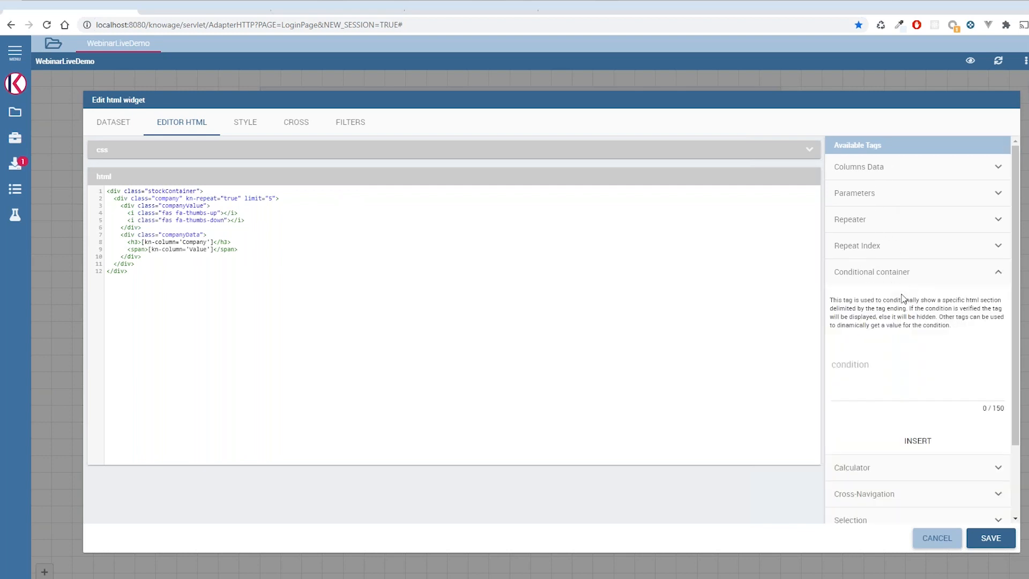
{"action": "left_click", "coordinate": [845, 389]}
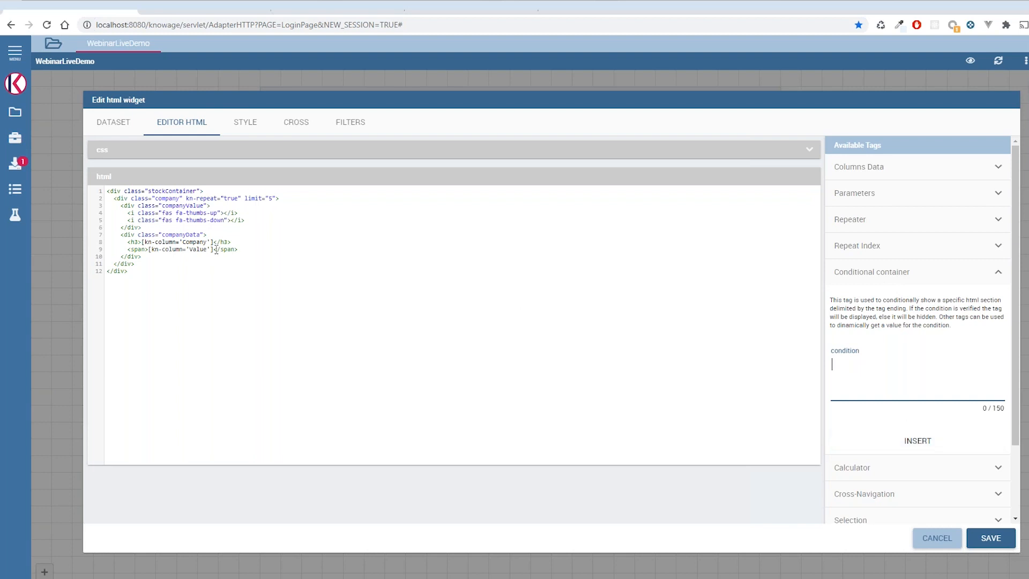
{"action": "left_click_drag", "start_coordinate": [215, 251], "coordinate": [150, 250]}
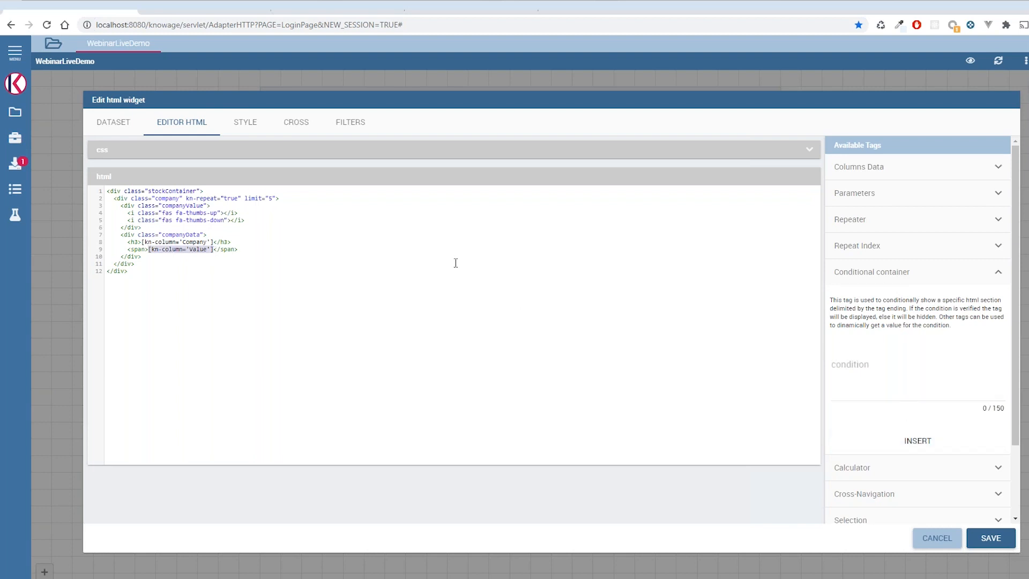
{"action": "left_click", "coordinate": [882, 372]}
{"action": "key", "text": "ctrl+v"}
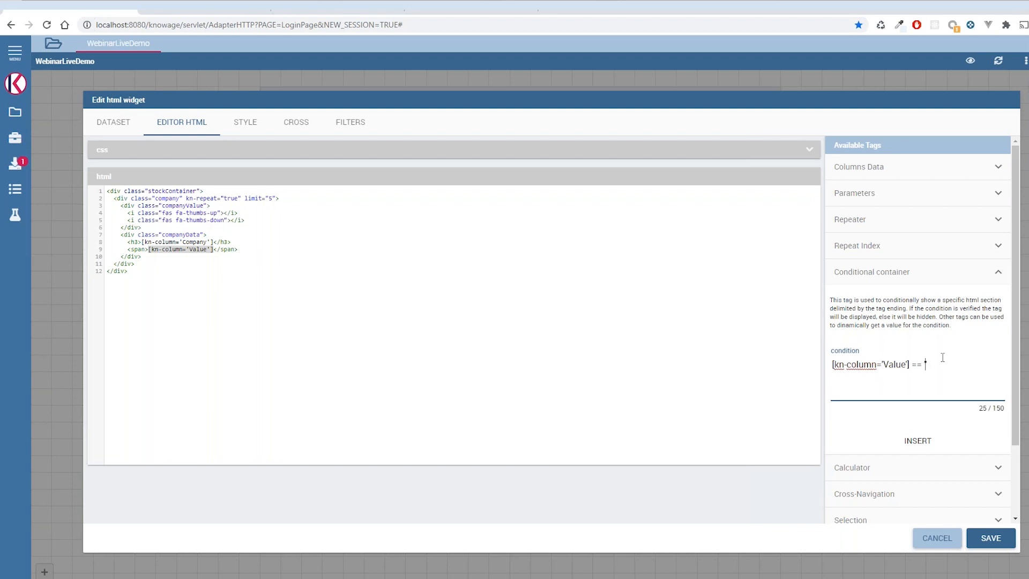
{"action": "type", "text": "== '$1.6m"}
{"action": "left_click", "coordinate": [941, 444]}
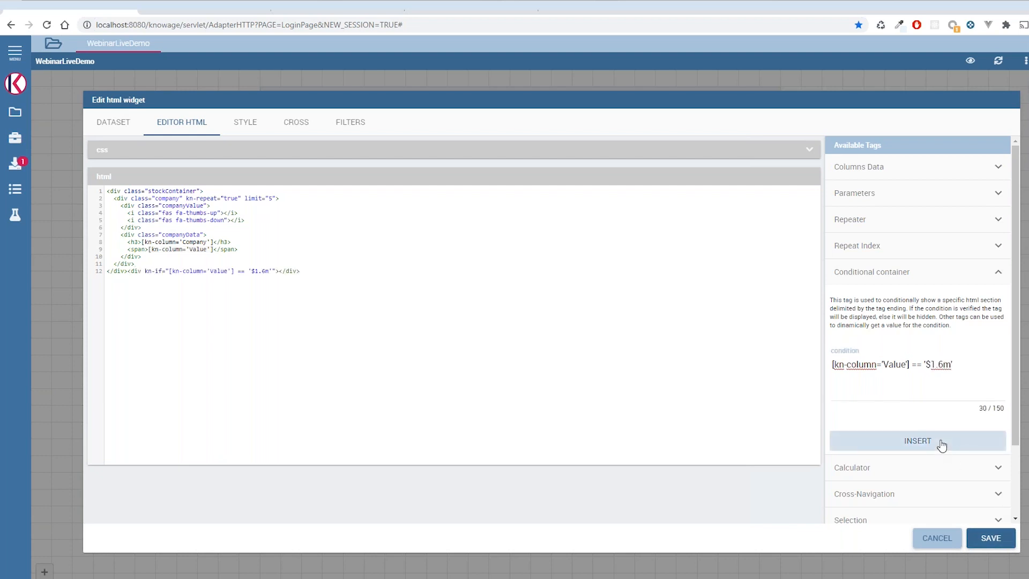
- Copy the kn-if condition into the thumbs-up icon tag, and add it with != instead of == to the thumbs-down tag
{"action": "left_click_drag", "start_coordinate": [275, 271], "coordinate": [146, 270]}
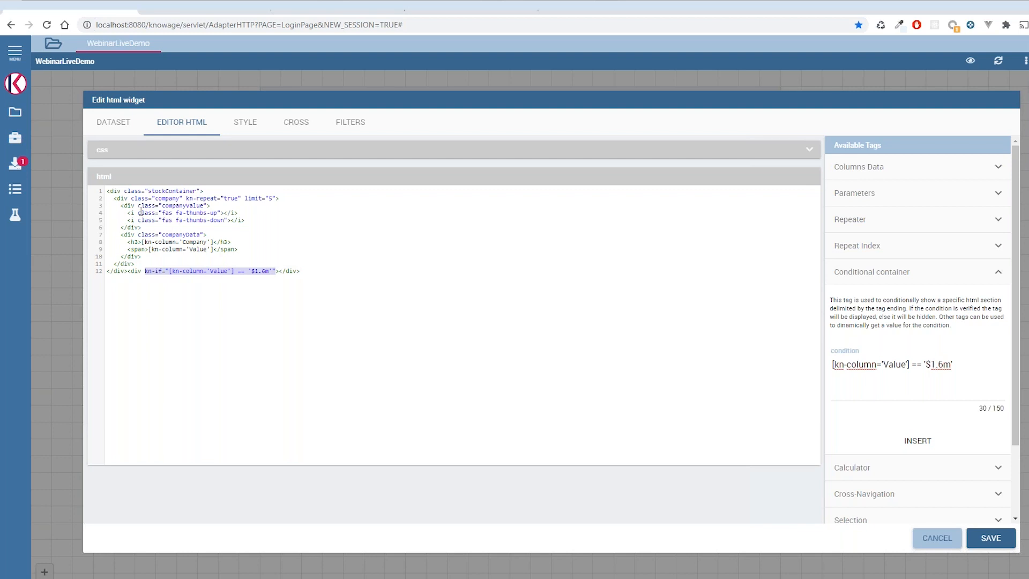
{"action": "left_click", "coordinate": [141, 212]}
{"action": "key", "text": "ctrl+v"}
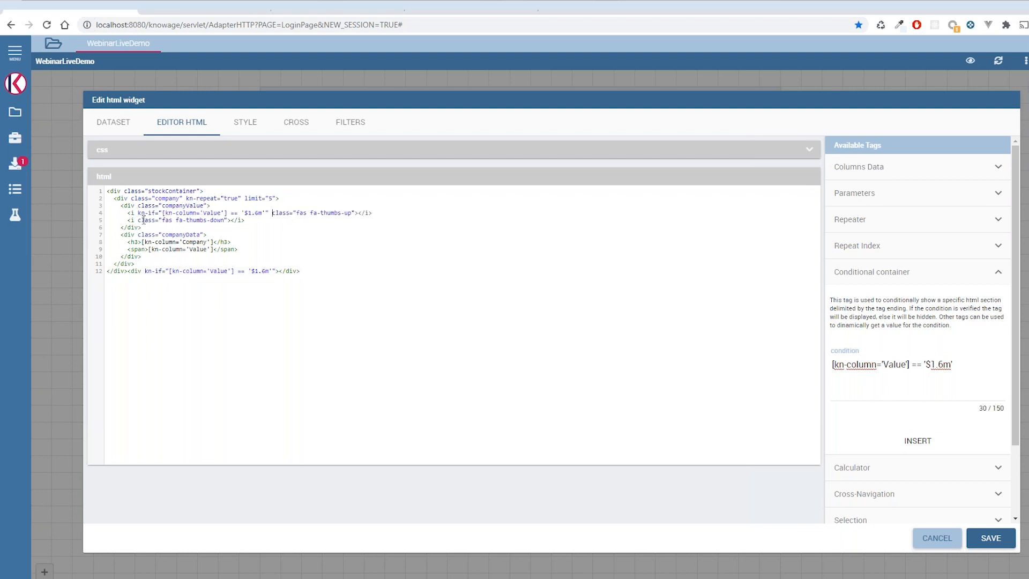
{"action": "key", "text": "ctrl+v"}
{"action": "key", "text": "BackSpace"}
{"action": "type", "text": "!"}
- Remove the leftover kn-if div at the end of the HTML and save the widget
{"action": "left_click_drag", "start_coordinate": [301, 270], "coordinate": [135, 272]}
{"action": "key", "text": "ctrl+x"}
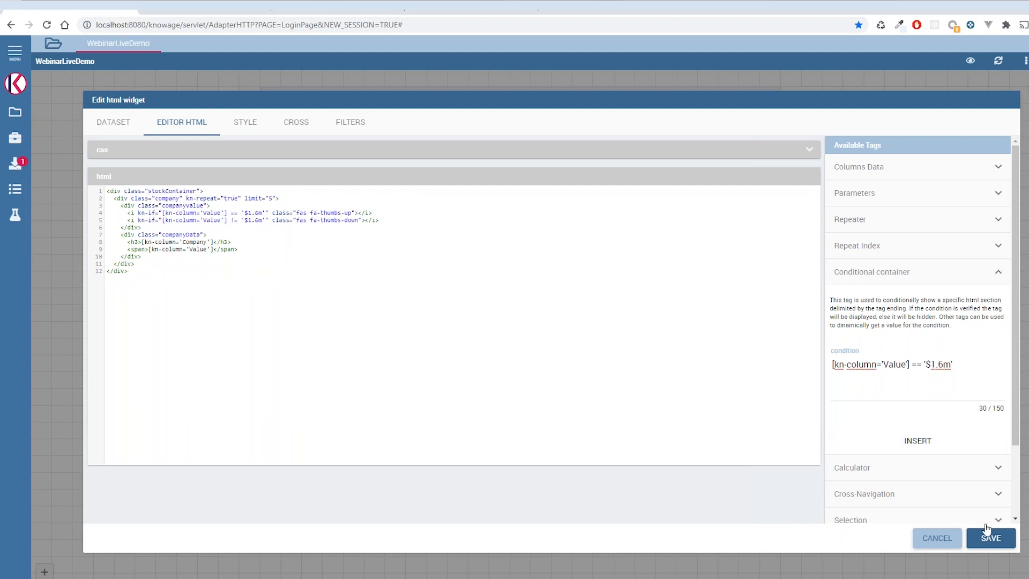
{"action": "left_click", "coordinate": [988, 543]}
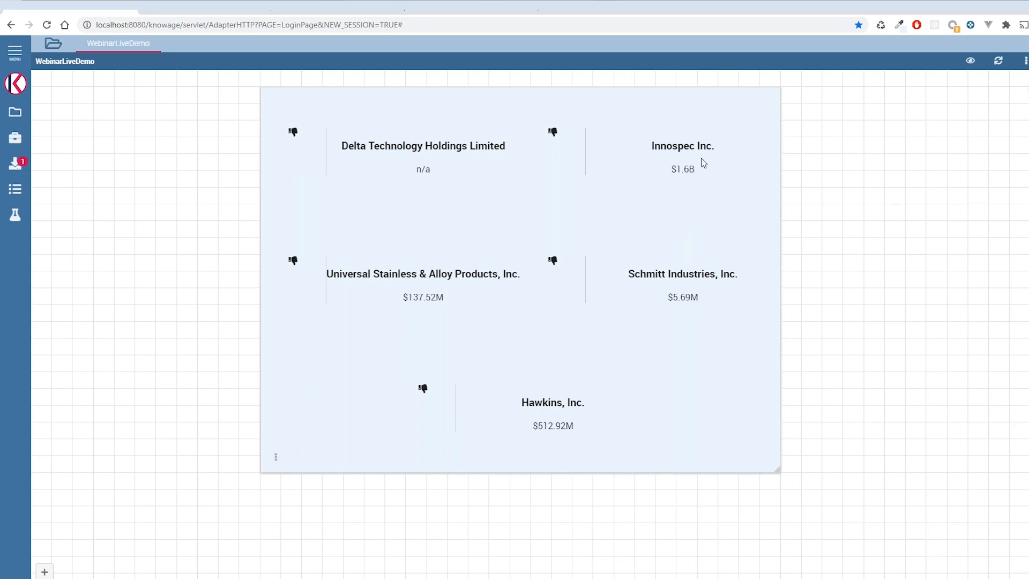
- Change the compared value in both icon conditions to $1.6B, matching Innospec's value, and save the widget
{"action": "left_click_drag", "start_coordinate": [695, 168], "coordinate": [674, 168]}
{"action": "left_click", "coordinate": [276, 459]}
{"action": "left_click", "coordinate": [327, 458]}
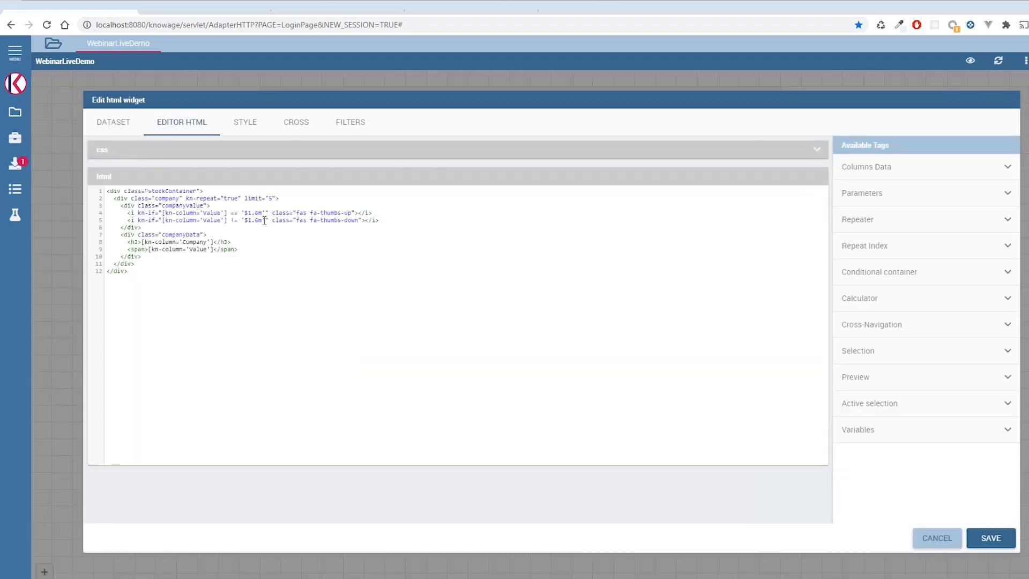
{"action": "left_click_drag", "start_coordinate": [262, 220], "coordinate": [252, 220]}
{"action": "type", "text": "$1.6B"}
{"action": "left_click_drag", "start_coordinate": [263, 213], "coordinate": [244, 213]}
{"action": "key", "text": "ctrl+v"}
{"action": "left_click", "coordinate": [991, 538]}
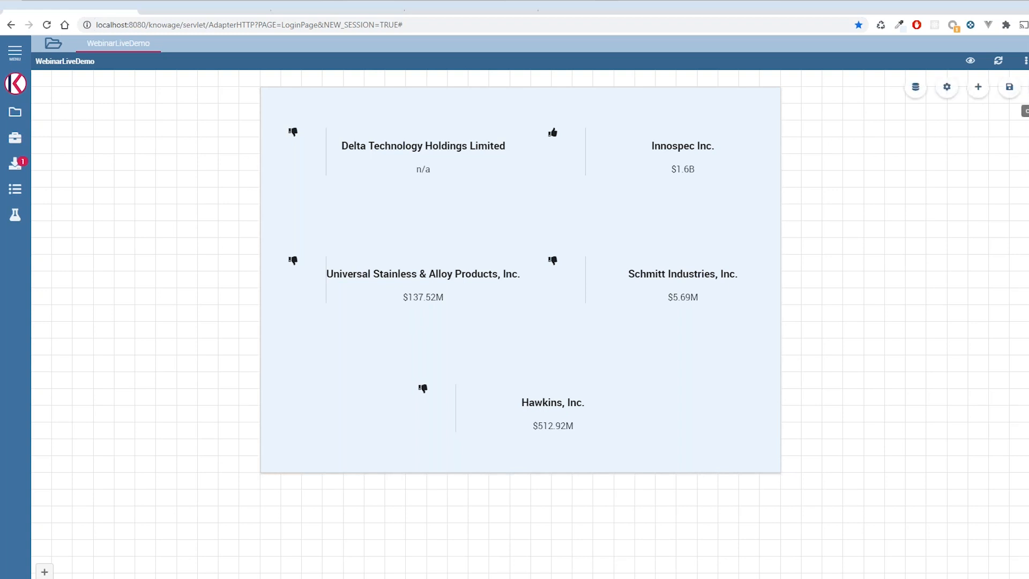
- Add a selector widget on the StockMarket dataset's Sector column, with single-value radio buttons in vertical alignment, and save it
{"action": "left_click", "coordinate": [979, 89]}
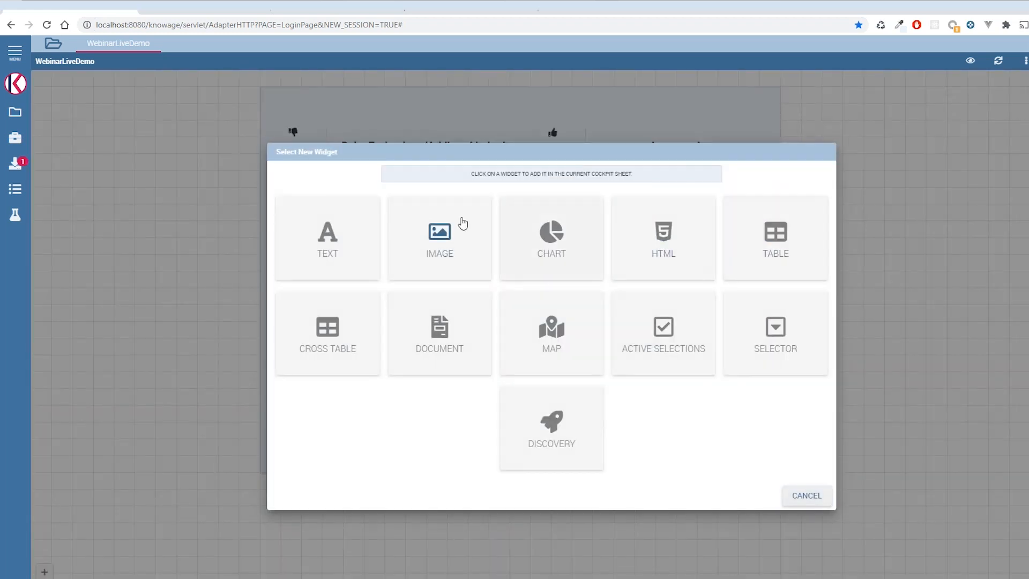
{"action": "left_click", "coordinate": [783, 345]}
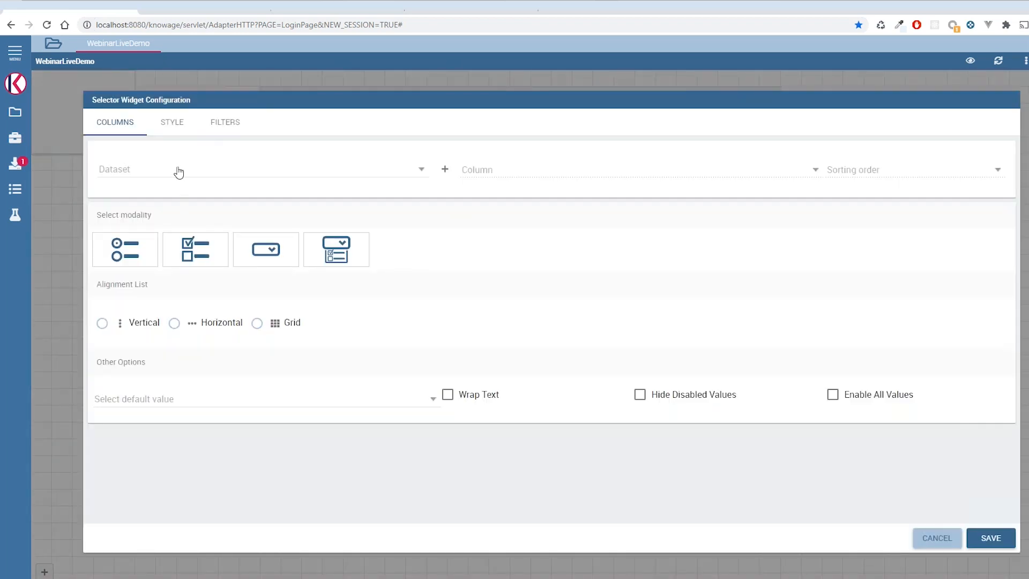
{"action": "left_click", "coordinate": [179, 172]}
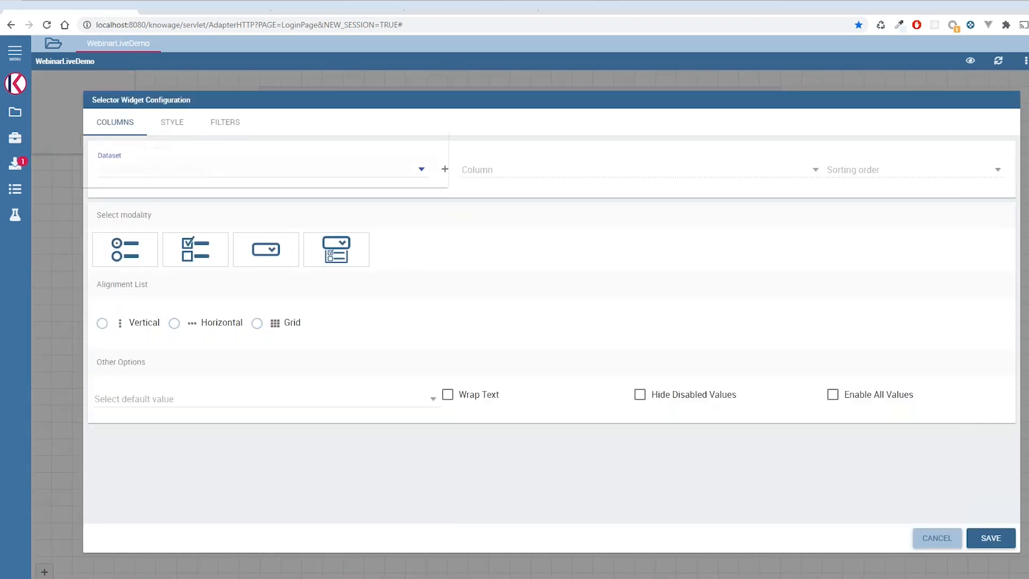
{"action": "left_click", "coordinate": [169, 170]}
{"action": "left_click", "coordinate": [493, 170]}
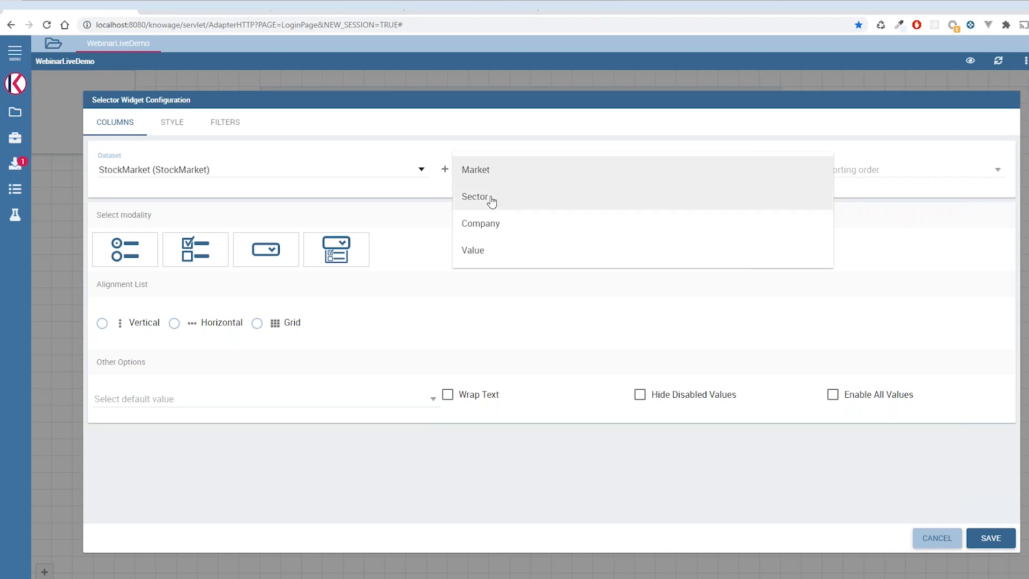
{"action": "left_click", "coordinate": [489, 200]}
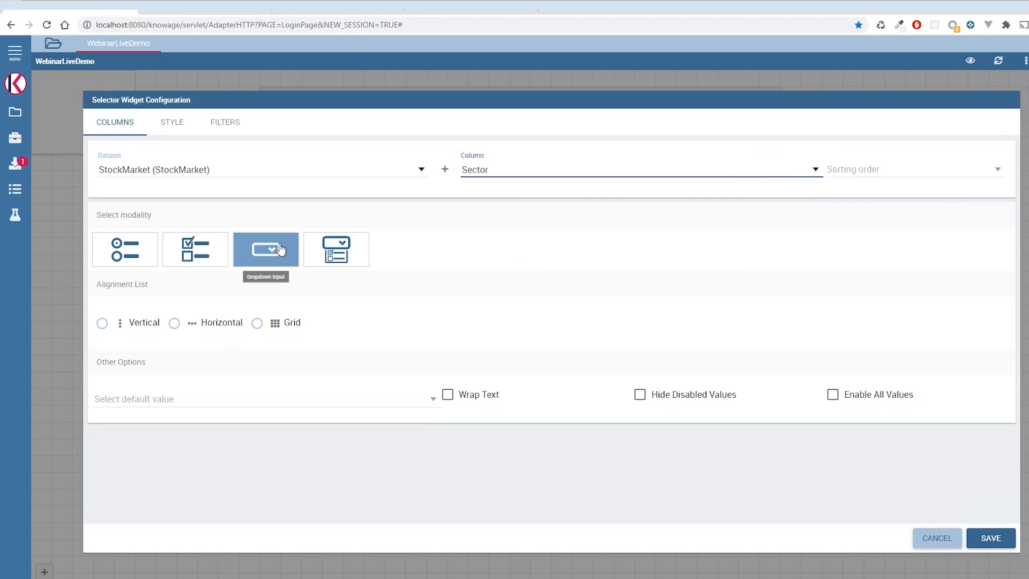
{"action": "left_click", "coordinate": [132, 253]}
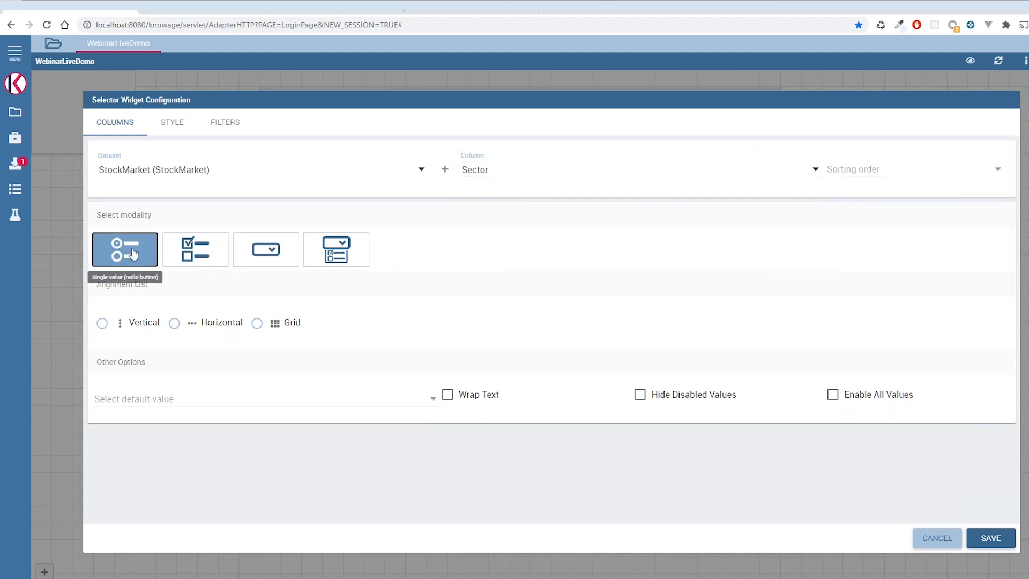
{"action": "left_click", "coordinate": [101, 323]}
{"action": "left_click", "coordinate": [979, 534]}
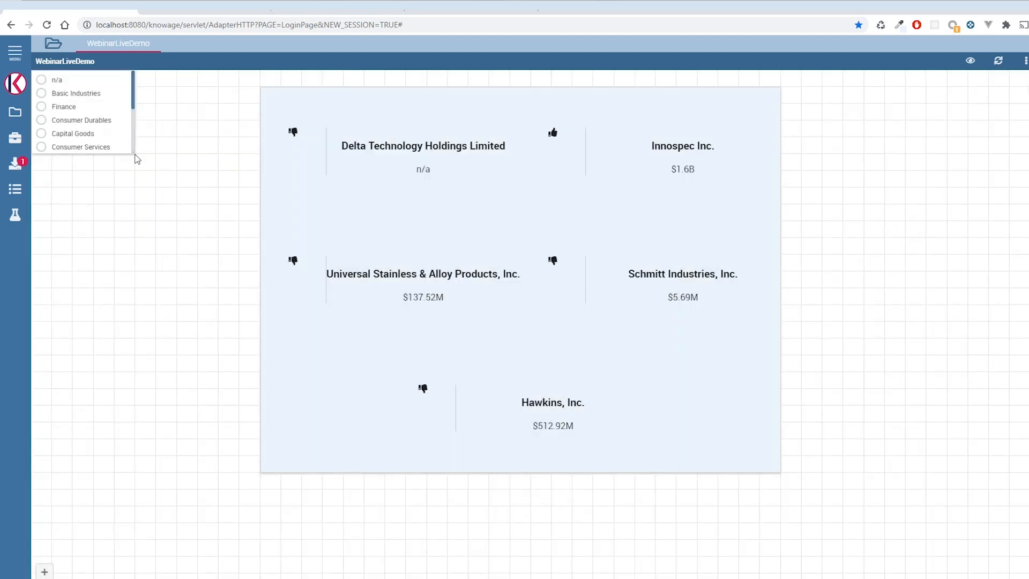
- Enlarge the selector widget to fit all sectors and move it into the empty area beside the company cards
{"action": "left_click_drag", "start_coordinate": [132, 152], "coordinate": [154, 304]}
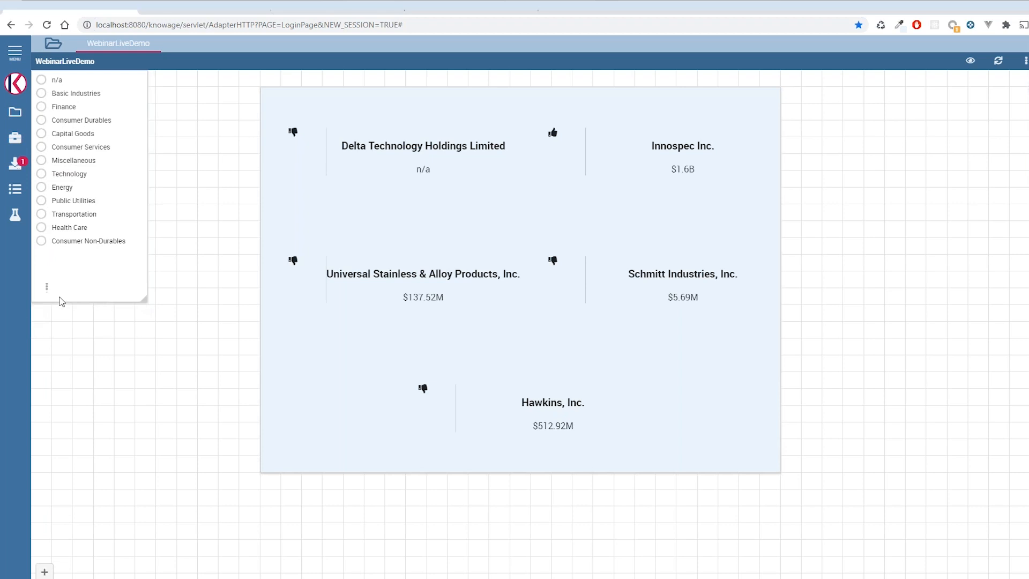
{"action": "left_click", "coordinate": [50, 293]}
{"action": "left_click_drag", "start_coordinate": [74, 290], "coordinate": [136, 374]}
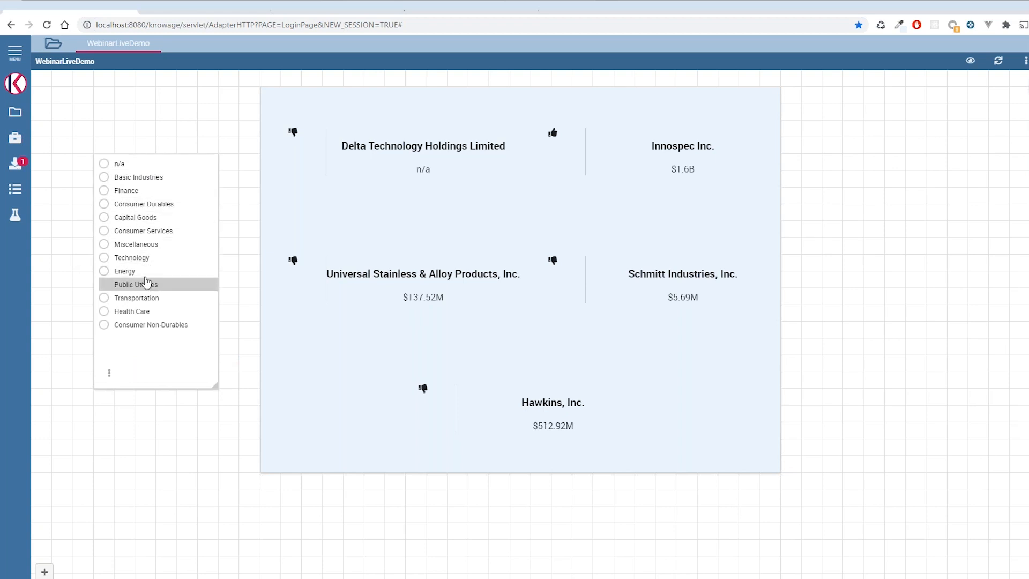
- Test the selector by filtering the cards by Capital Goods, Public Utilities and Capital Goods again, clearing each selection
{"action": "left_click", "coordinate": [113, 219]}
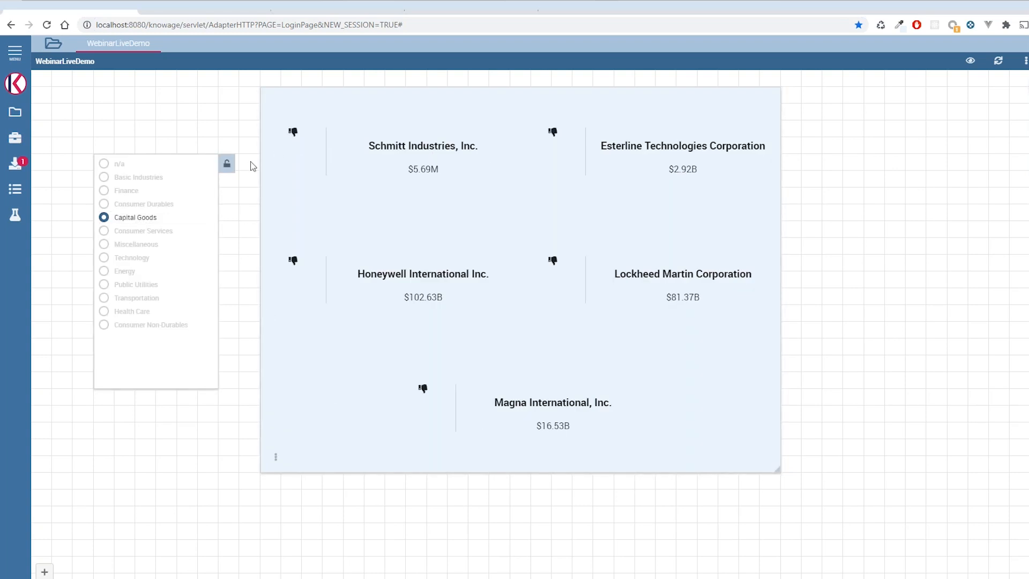
{"action": "left_click", "coordinate": [227, 166]}
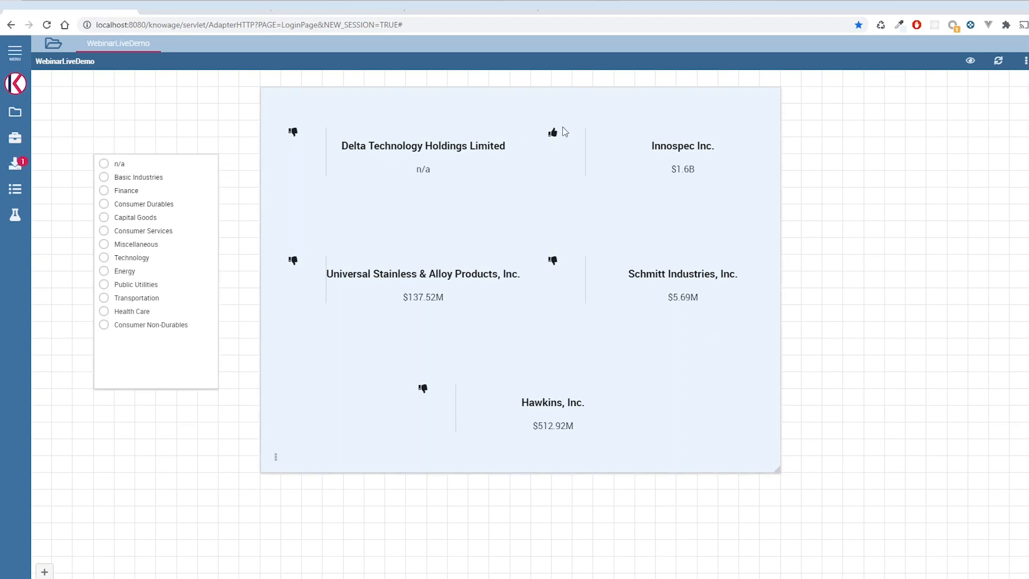
{"action": "left_click_drag", "start_coordinate": [671, 169], "coordinate": [699, 174]}
{"action": "left_click_drag", "start_coordinate": [695, 169], "coordinate": [670, 170]}
{"action": "left_click", "coordinate": [134, 285]}
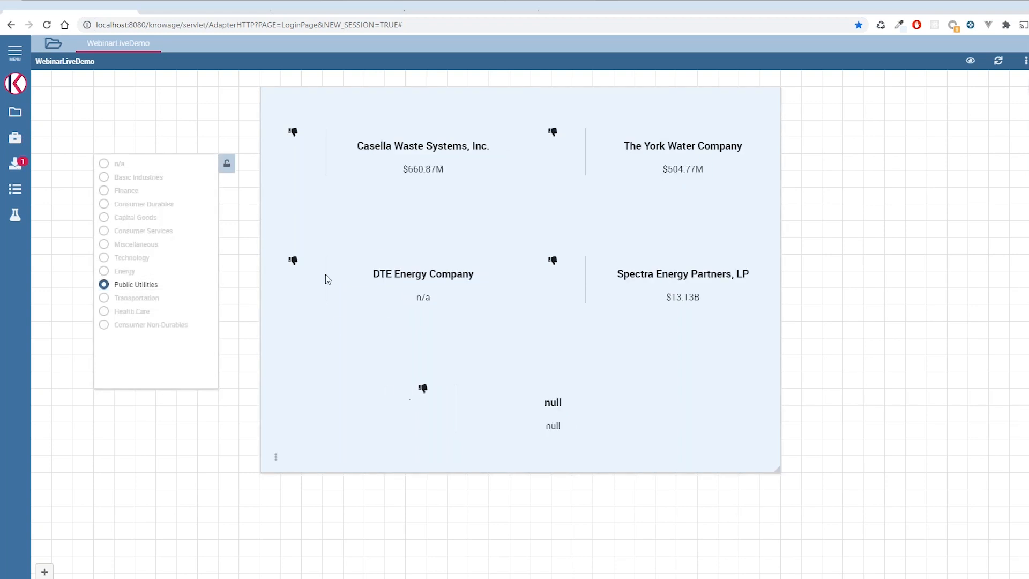
{"action": "left_click", "coordinate": [227, 163]}
{"action": "left_click", "coordinate": [134, 217]}
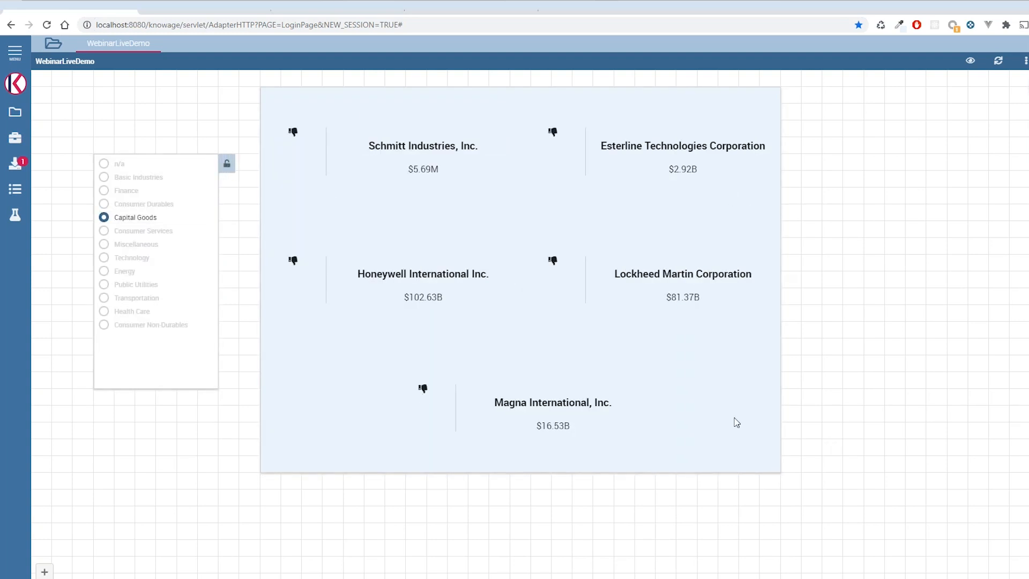
{"action": "left_click", "coordinate": [226, 163]}
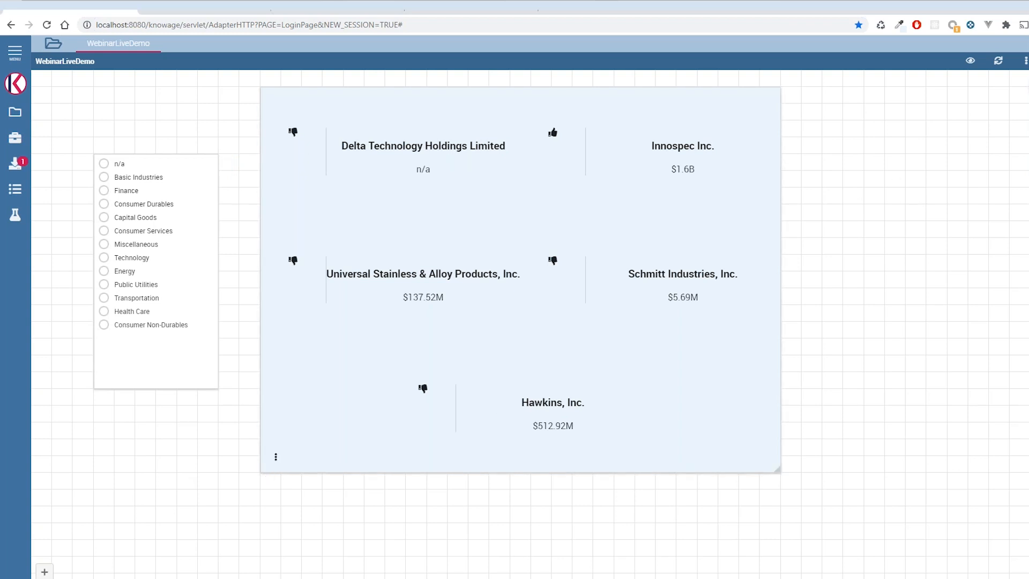
- Insert a Selection tag with column Company and value dynamicValue into the company cards widget's HTML
{"action": "mouse_move", "coordinate": [275, 457]}
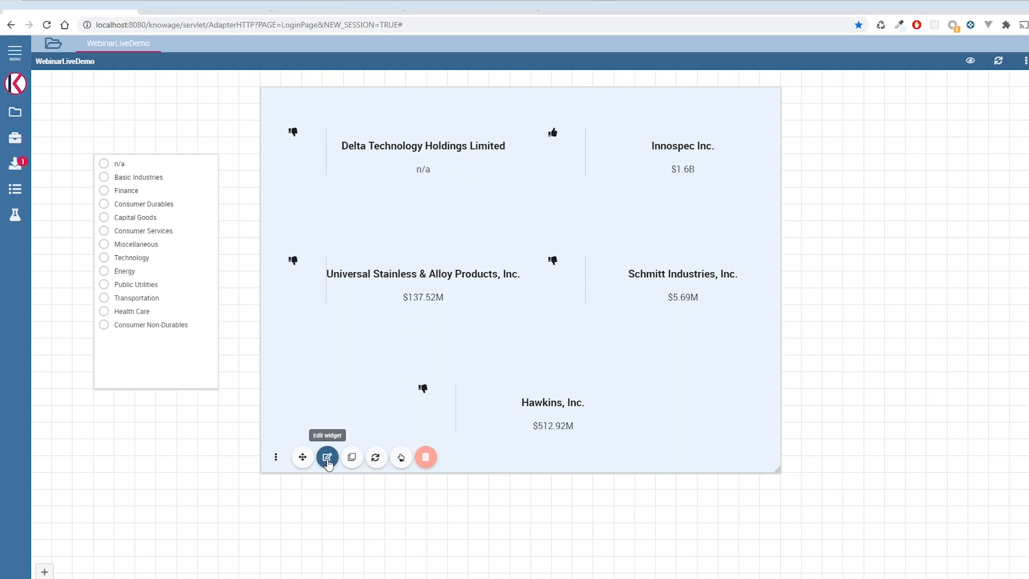
{"action": "left_click", "coordinate": [327, 458]}
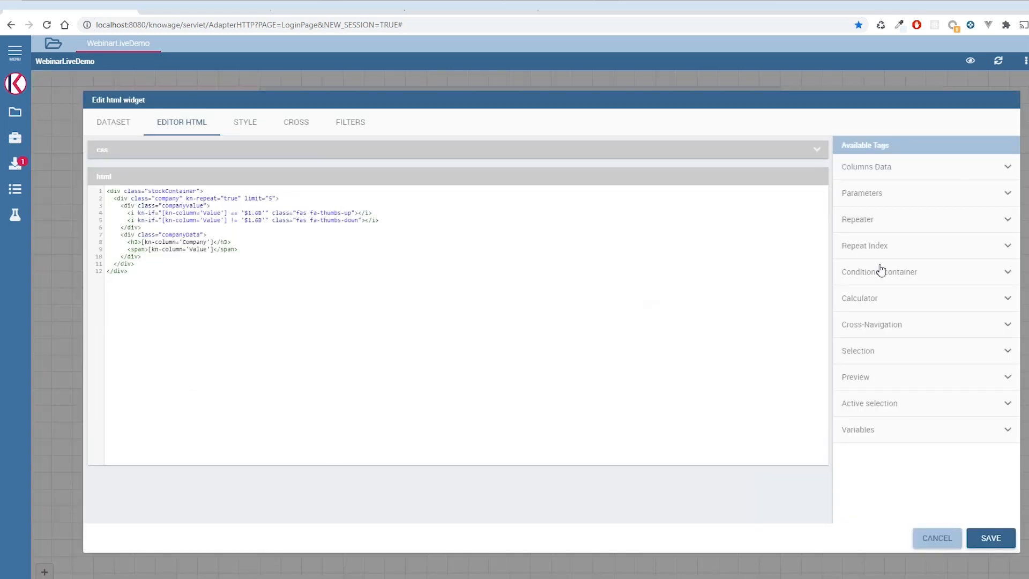
{"action": "left_click", "coordinate": [906, 363]}
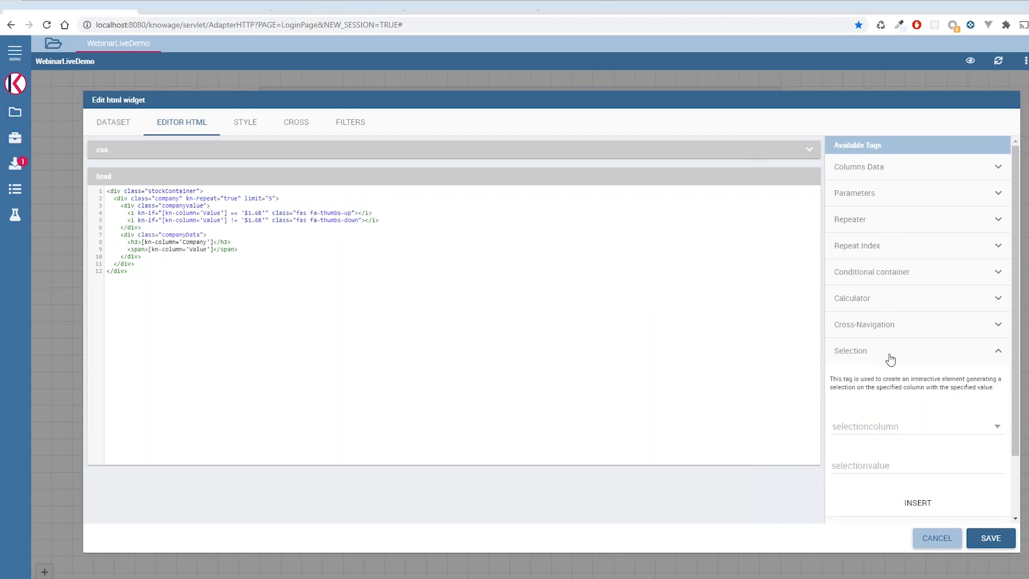
{"action": "scroll", "coordinate": [890, 359], "scroll_direction": "down", "scroll_amount": 1}
{"action": "left_click", "coordinate": [899, 353]}
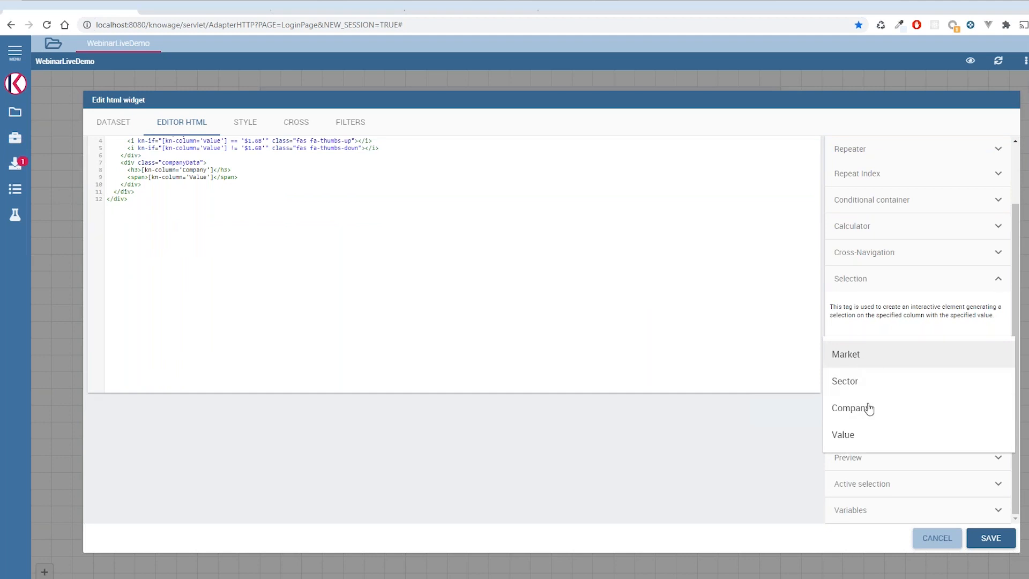
{"action": "left_click", "coordinate": [909, 414]}
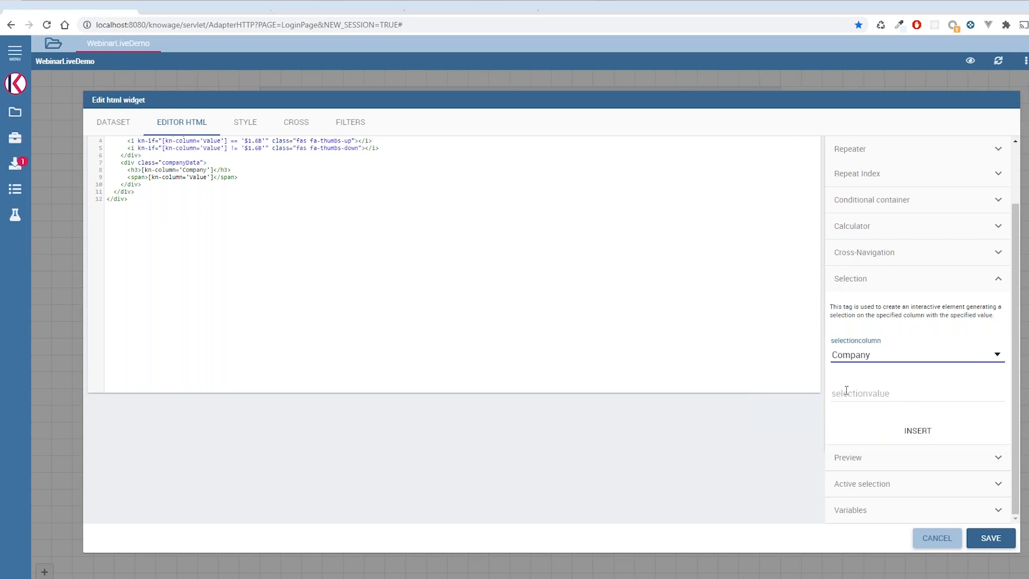
{"action": "scroll", "coordinate": [737, 346], "scroll_direction": "up", "scroll_amount": 3}
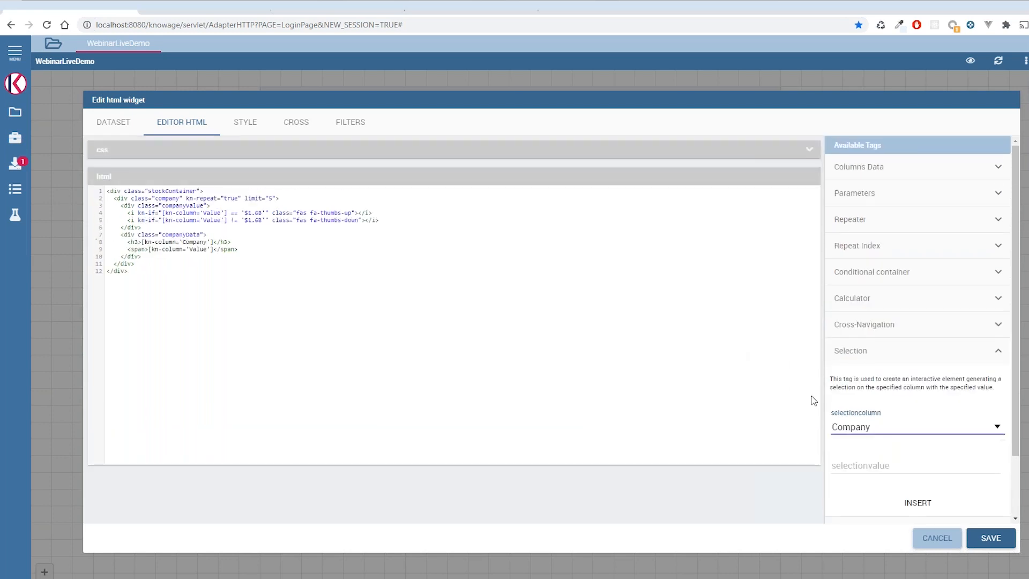
{"action": "left_click", "coordinate": [883, 466]}
{"action": "type", "text": "dynamicValue"}
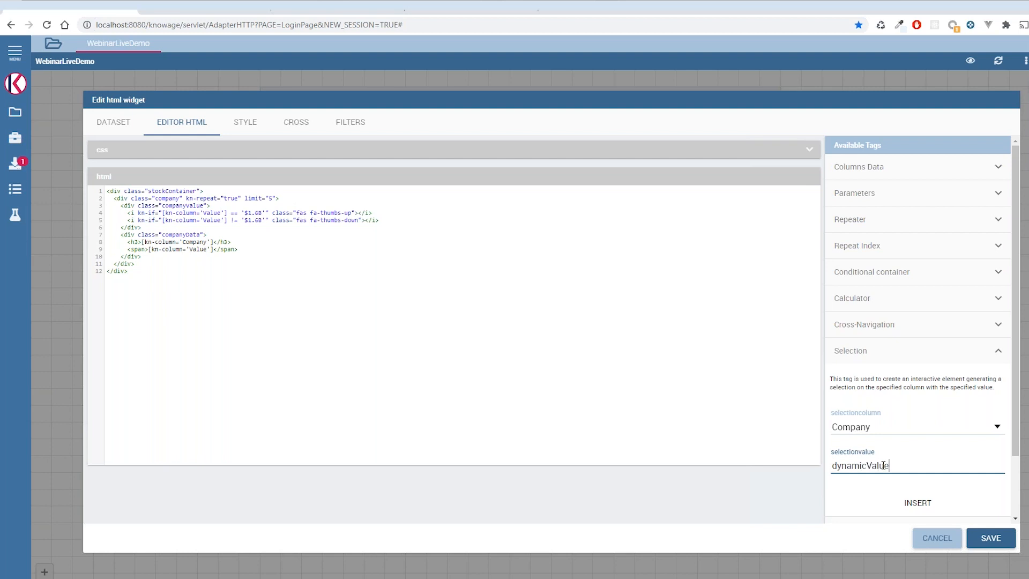
{"action": "left_click", "coordinate": [914, 500]}
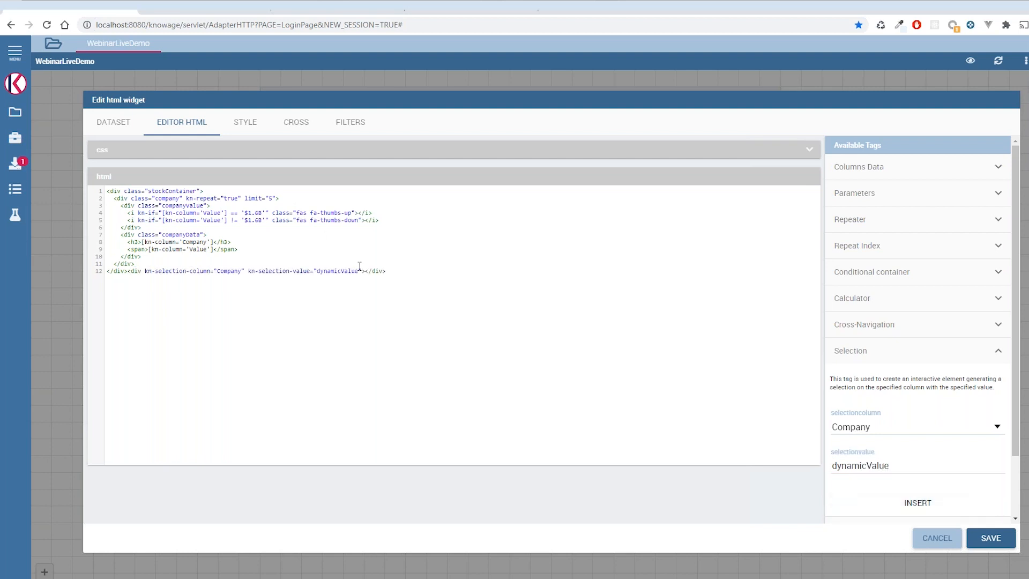
- Move the kn-selection-column and kn-selection-value attributes from the inserted div into the opening h3 tag of the company name
{"action": "left_click_drag", "start_coordinate": [362, 271], "coordinate": [146, 273]}
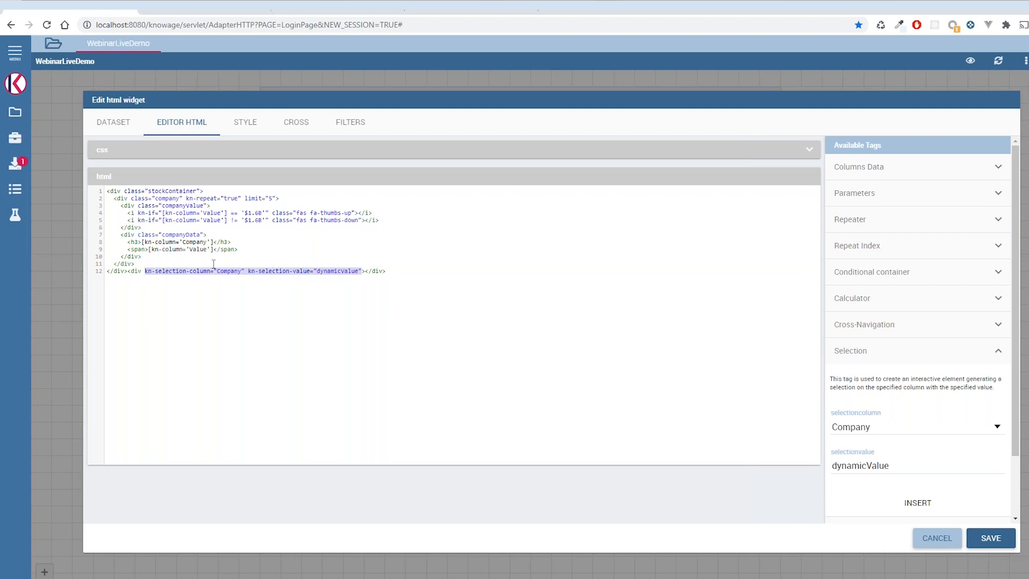
{"action": "key", "text": "ctrl+x"}
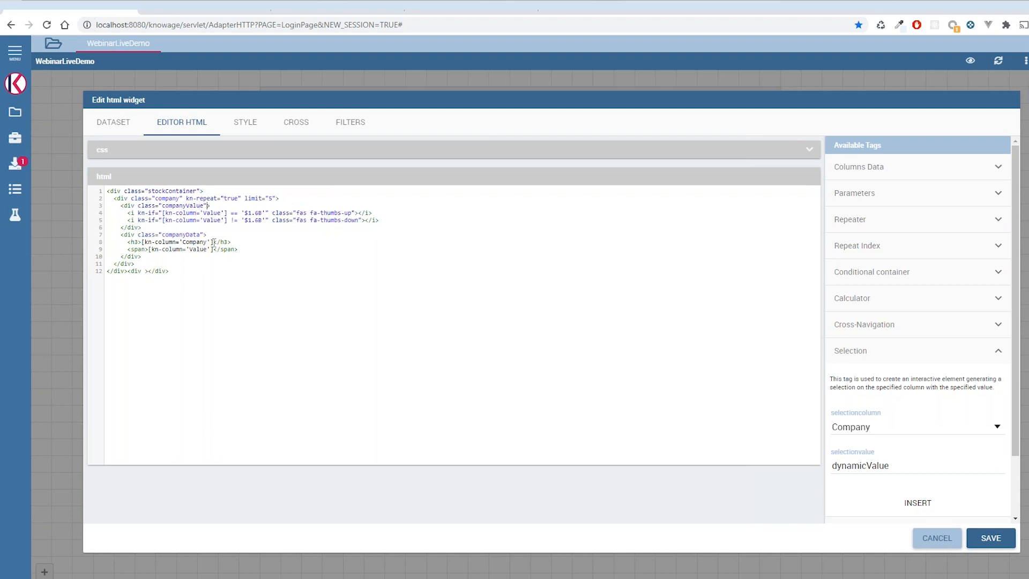
{"action": "left_click", "coordinate": [138, 242]}
{"action": "key", "text": "ctrl+v"}
{"action": "left_click_drag", "start_coordinate": [141, 243], "coordinate": [243, 242]}
{"action": "left_click", "coordinate": [197, 242]}
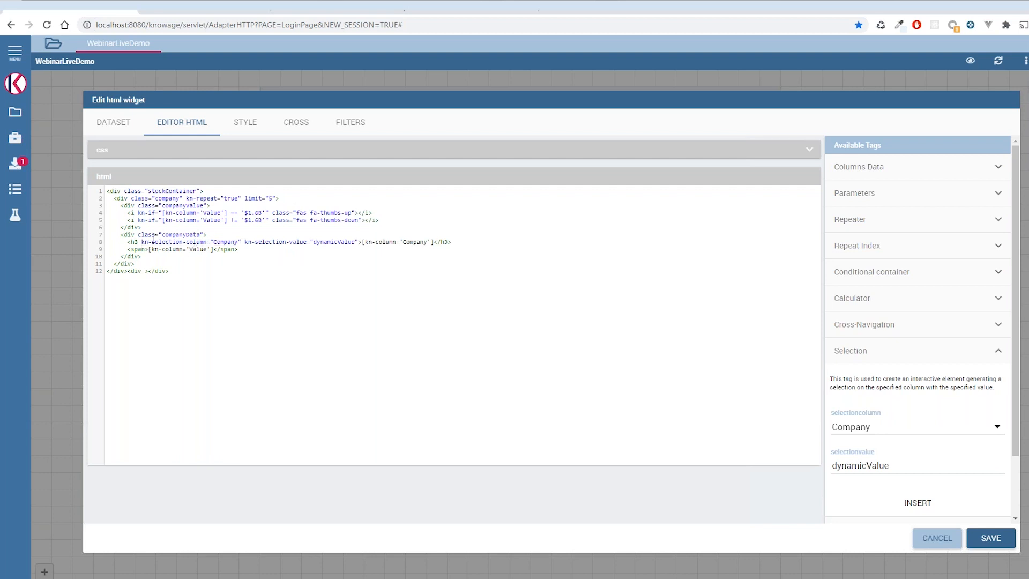
- Replace dynamicValue in the h3's kn-selection-value with [kn-column='Company'] and save the widget
{"action": "left_click_drag", "start_coordinate": [141, 242], "coordinate": [226, 242]}
{"action": "double_click", "coordinate": [225, 242]}
{"action": "double_click", "coordinate": [333, 243]}
{"action": "left_click_drag", "start_coordinate": [435, 242], "coordinate": [362, 241]}
{"action": "key", "text": "Delete"}
{"action": "key", "text": "ctrl+v"}
{"action": "left_click_drag", "start_coordinate": [357, 245], "coordinate": [314, 244]}
{"action": "key", "text": "ctrl+v"}
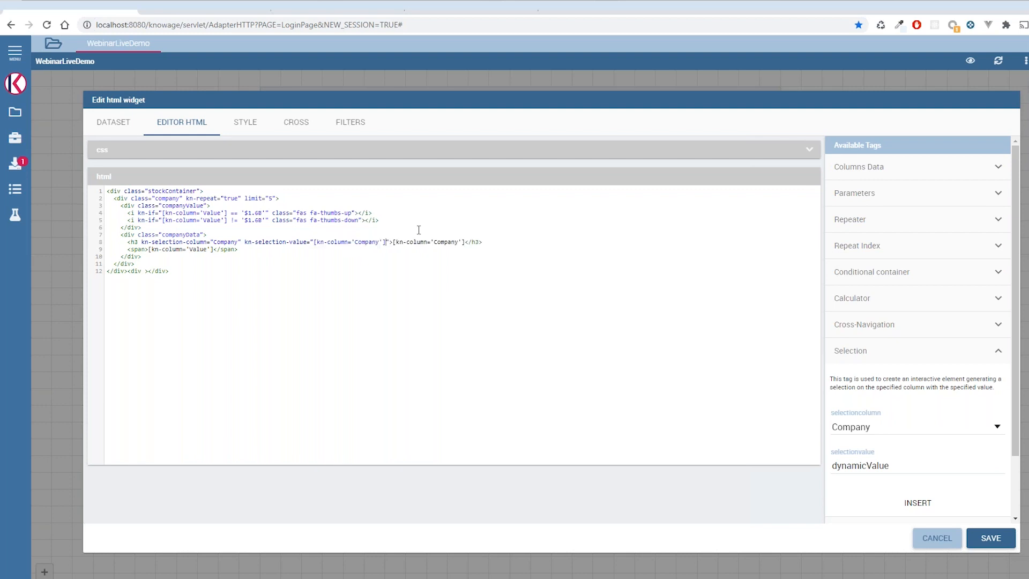
{"action": "left_click", "coordinate": [991, 538]}
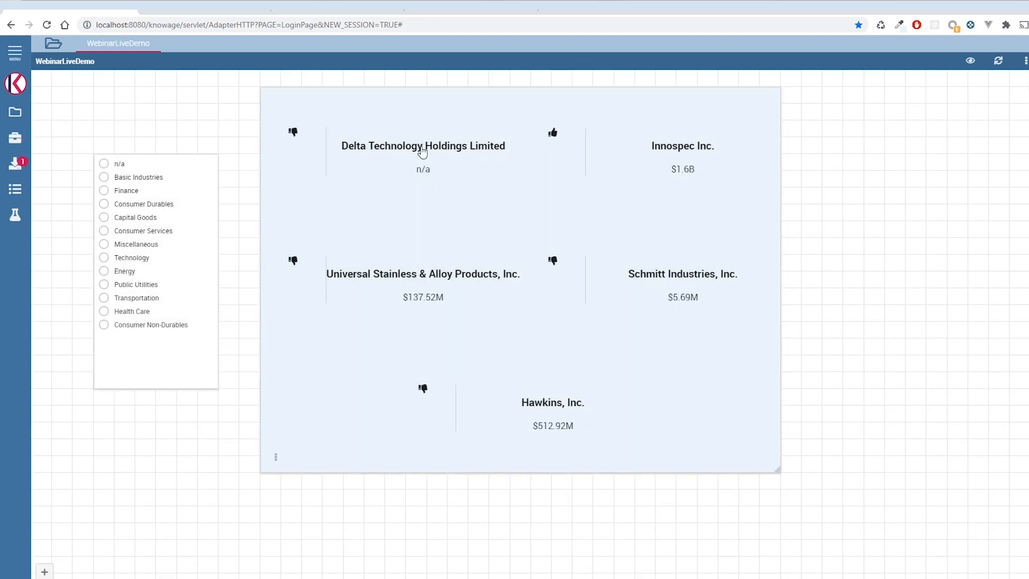
- Test the company selection by selecting Innospec Inc. twice, clearing it each time, and selecting Universal Stainless & Alloy Products, Inc
{"action": "left_click", "coordinate": [674, 151]}
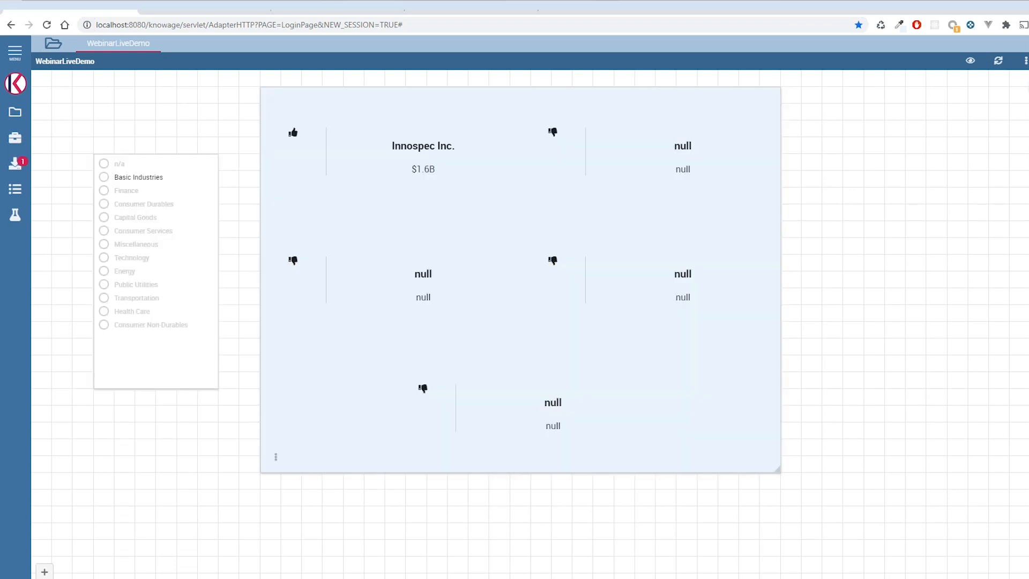
{"action": "left_click", "coordinate": [1027, 136]}
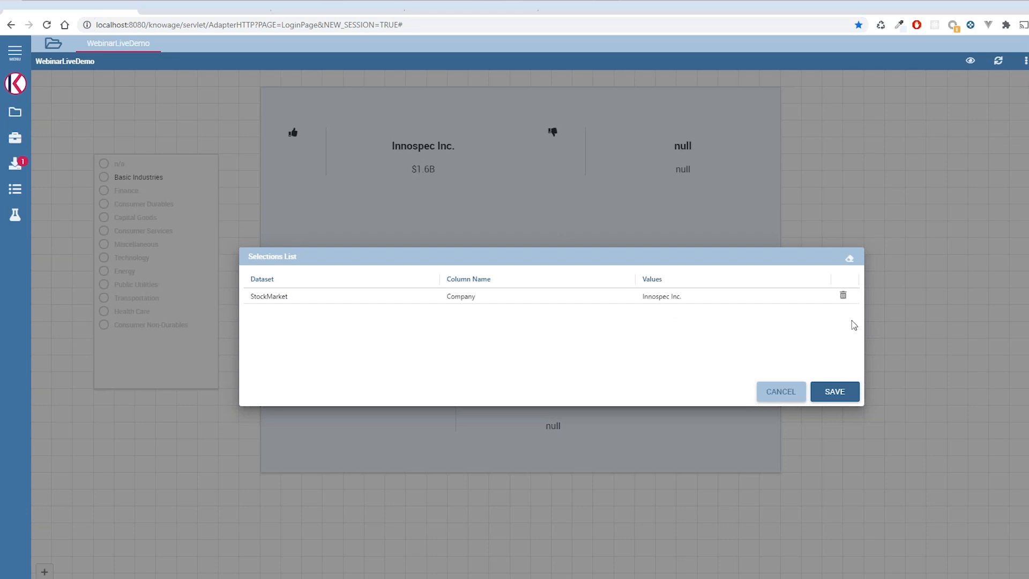
{"action": "left_click", "coordinate": [843, 295]}
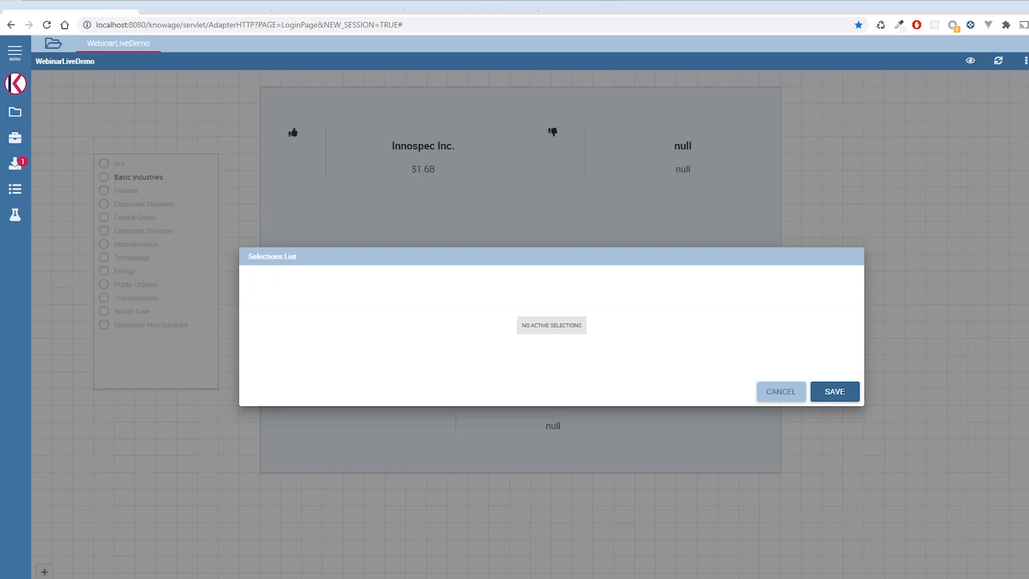
{"action": "left_click", "coordinate": [828, 392]}
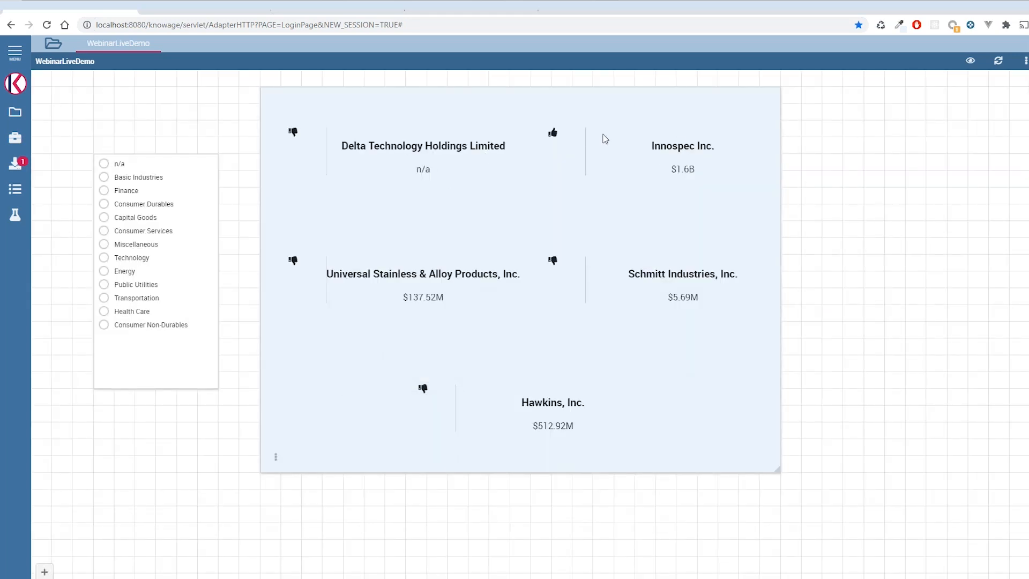
{"action": "left_click", "coordinate": [671, 145]}
{"action": "left_click", "coordinate": [971, 60]}
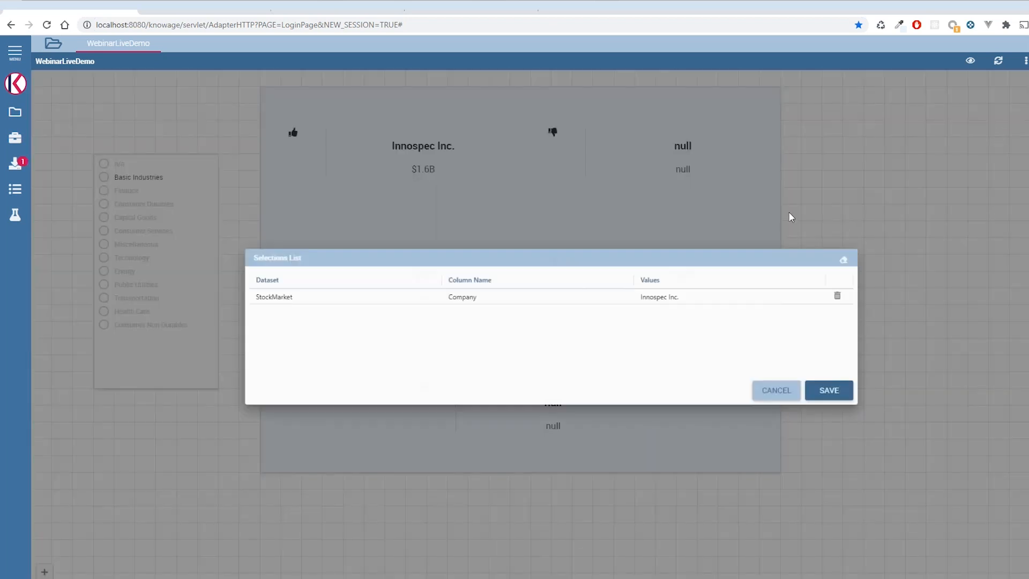
{"action": "left_click", "coordinate": [844, 296]}
{"action": "left_click", "coordinate": [831, 391]}
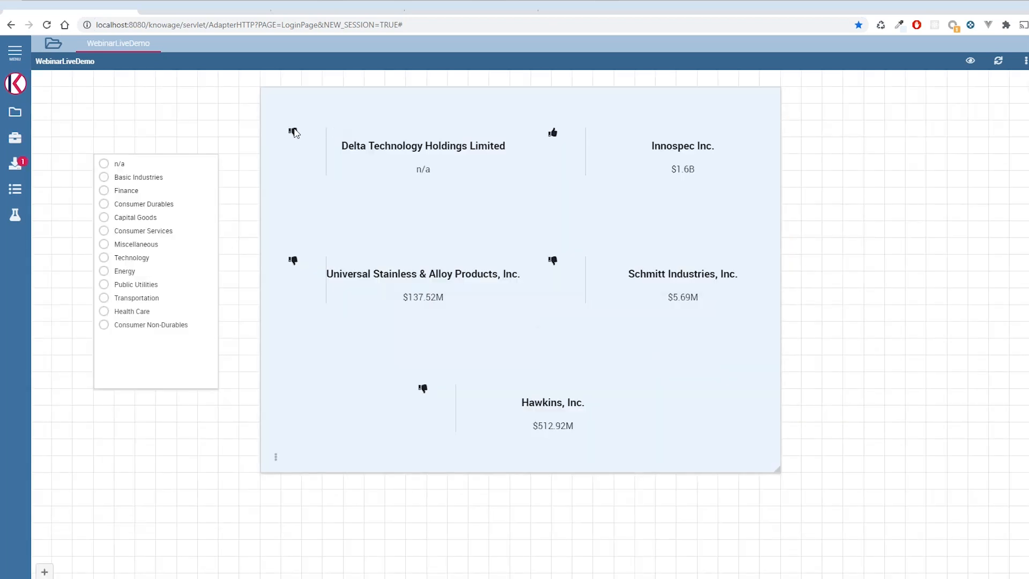
{"action": "left_click", "coordinate": [360, 278]}
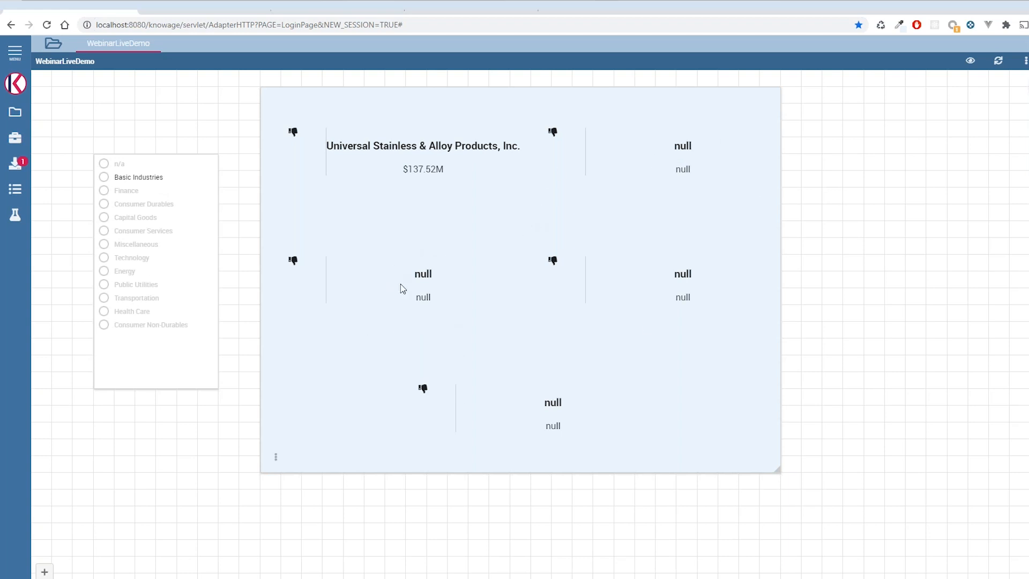
- Try to hide empty cards by adding kn-if="[kn-column='Company'] != 'null'" to the repeated company div, and save the widget
{"action": "left_click", "coordinate": [276, 460]}
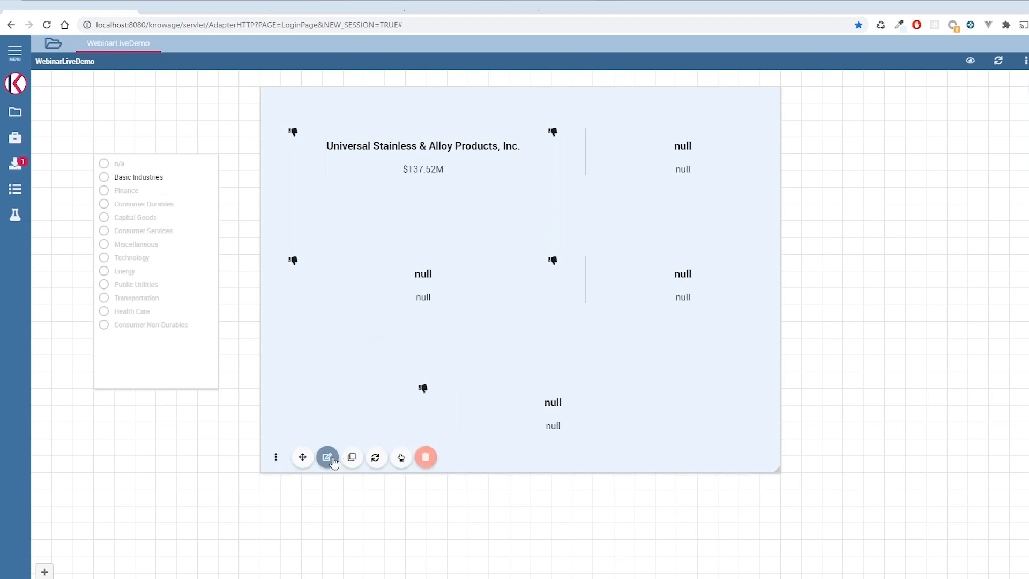
{"action": "left_click", "coordinate": [327, 457]}
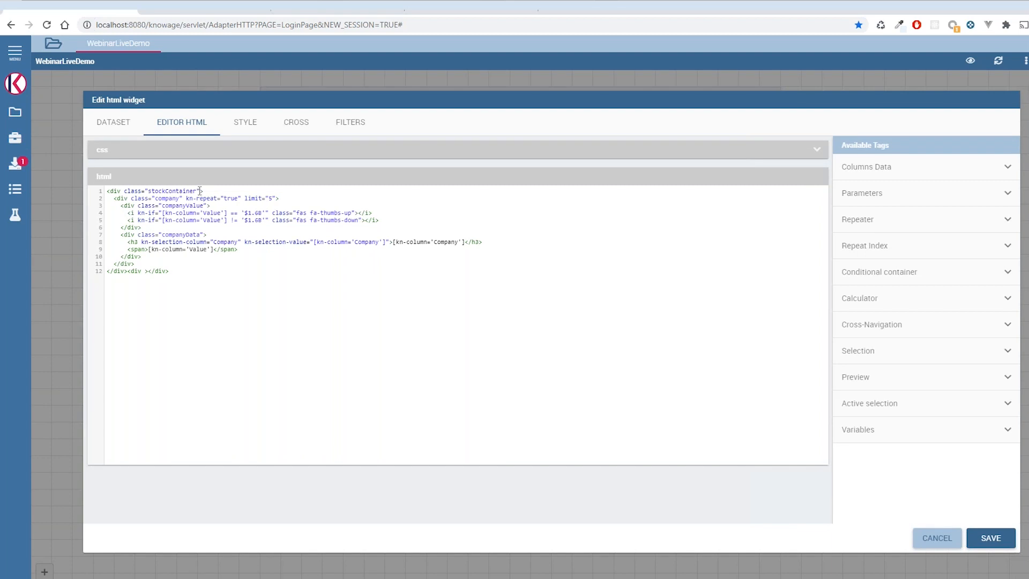
{"action": "left_click", "coordinate": [277, 198]}
{"action": "type", "text": "kn-if=\"\""}
{"action": "left_click_drag", "start_coordinate": [164, 212], "coordinate": [227, 213]}
{"action": "left_click_drag", "start_coordinate": [314, 242], "coordinate": [387, 243]}
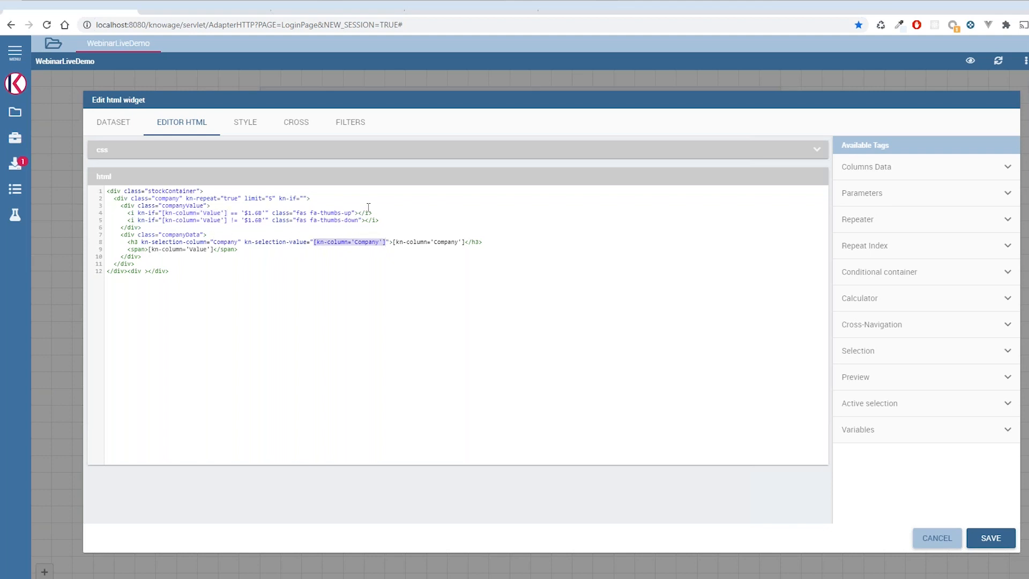
{"action": "left_click", "coordinate": [304, 198]}
{"action": "key", "text": "ctrl+v"}
{"action": "type", "text": "!= '"}
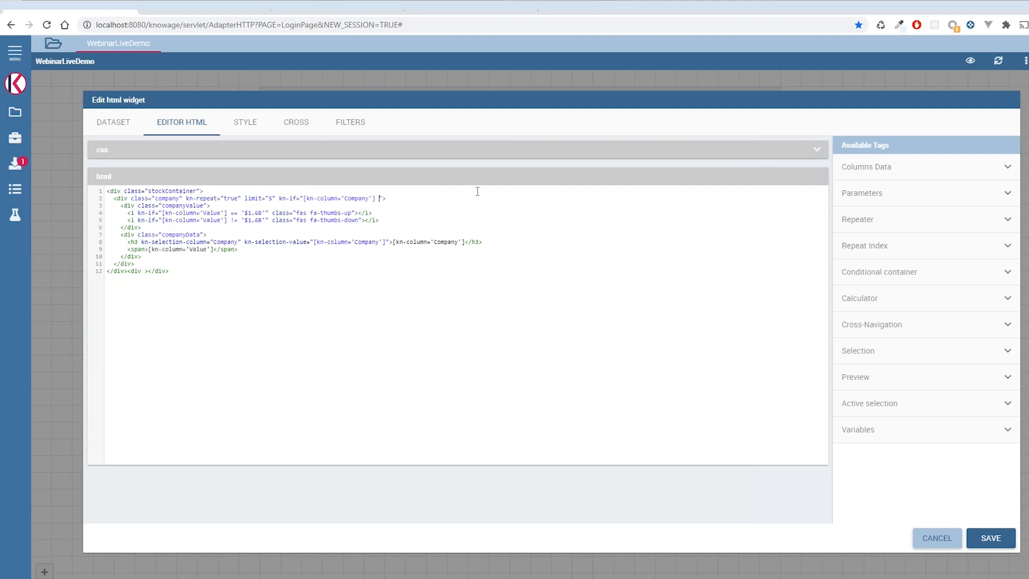
{"action": "type", "text": "null"}
{"action": "left_click", "coordinate": [989, 539]}
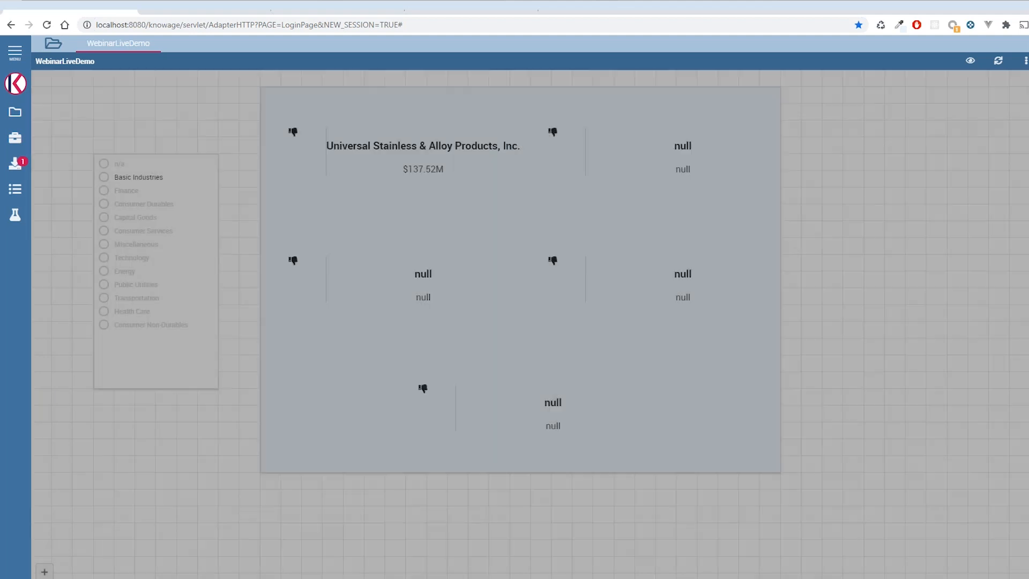
- Remove the quotes around null in the company div's kn-if condition and save the widget
{"action": "left_click", "coordinate": [276, 456]}
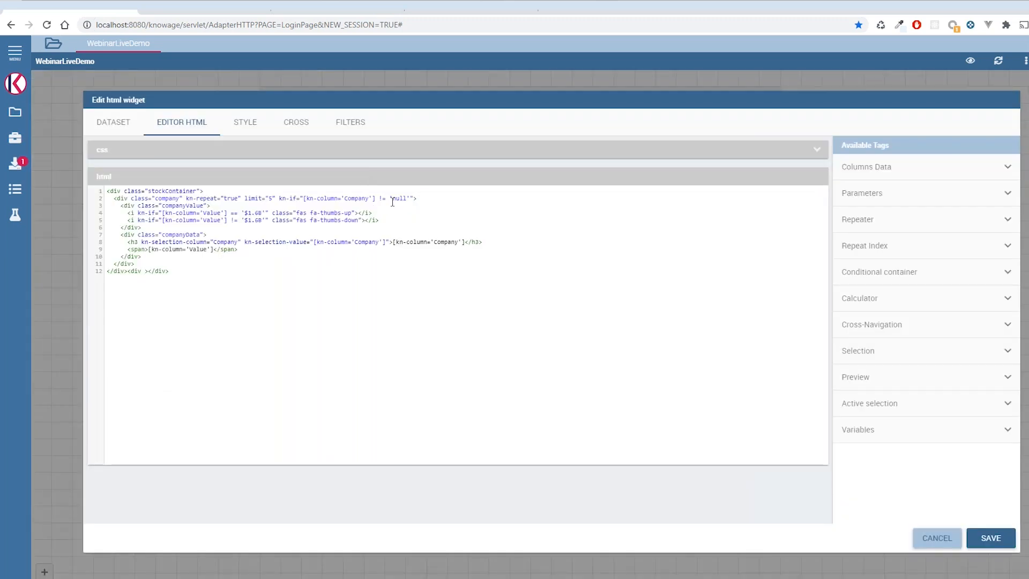
{"action": "left_click", "coordinate": [393, 200]}
{"action": "key", "text": "BackSpace"}
{"action": "left_click", "coordinate": [990, 539]}
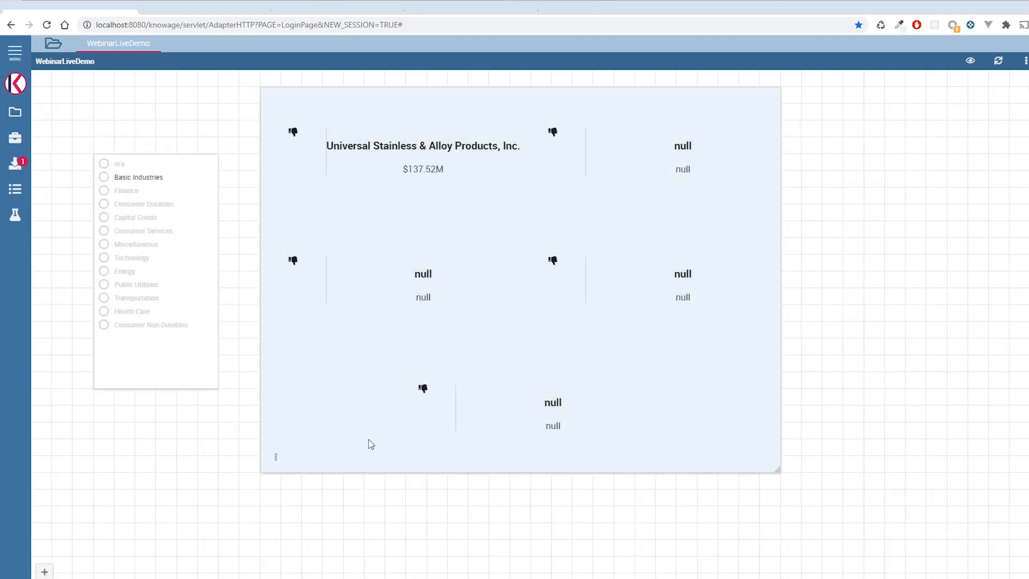
- Change the compared value in the company div's kn-if condition to uppercase NULL and save the widget
{"action": "left_click", "coordinate": [277, 457]}
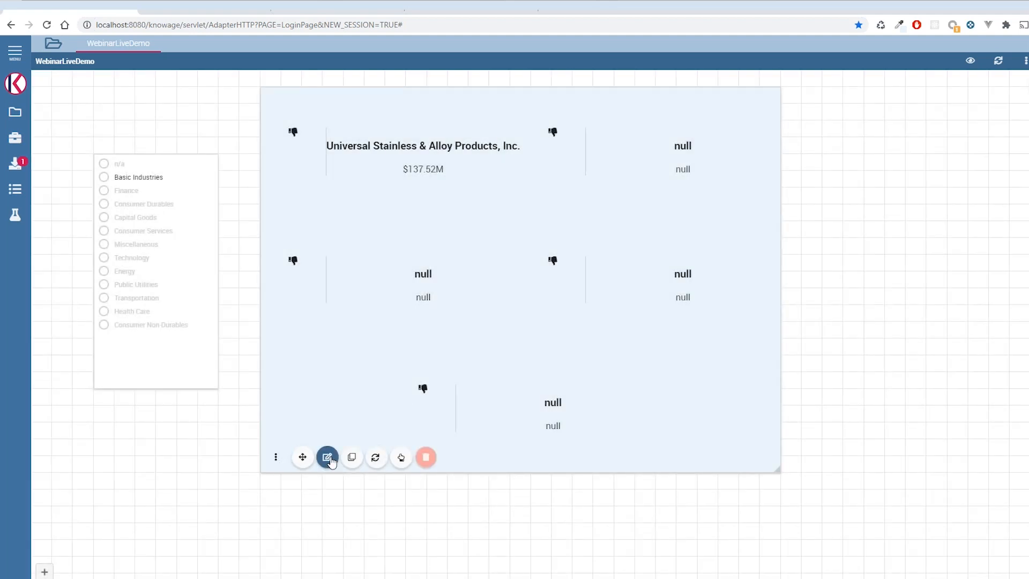
{"action": "left_click", "coordinate": [327, 457]}
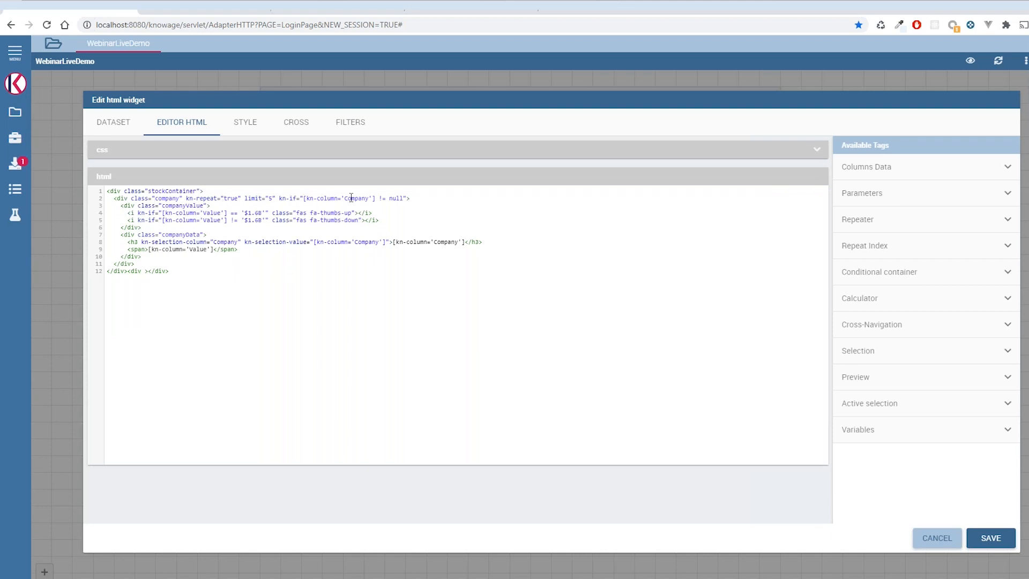
{"action": "left_click", "coordinate": [391, 199]}
{"action": "key", "text": "shift+Left"}
{"action": "key", "text": "shift+Left"}
{"action": "key", "text": "shift+Left"}
{"action": "key", "text": "shift+Left"}
{"action": "type", "text": "NULL"}
{"action": "left_click", "coordinate": [991, 539]}
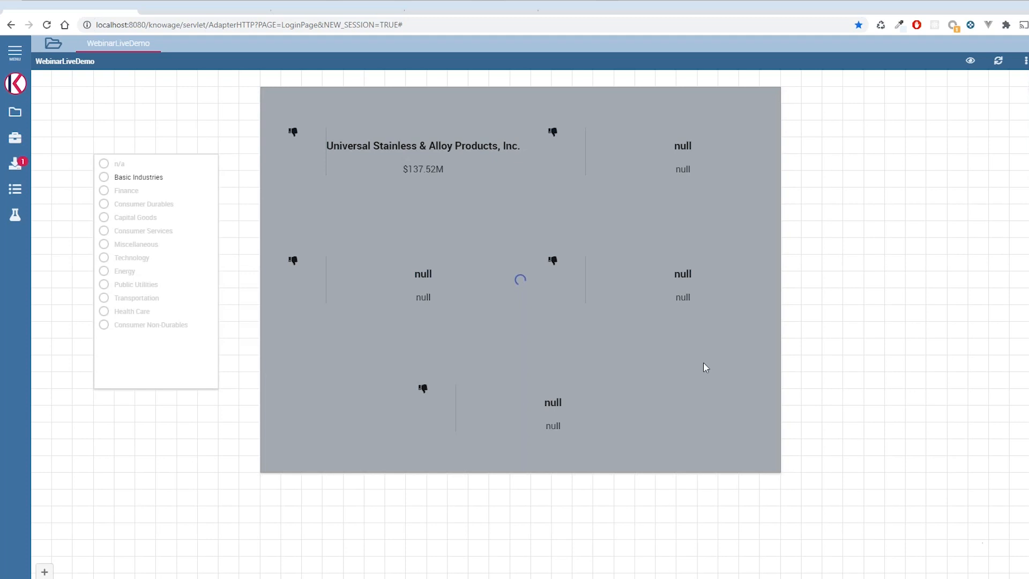
- Remove the whole kn-if condition from the repeated company div and save the widget
{"action": "mouse_move", "coordinate": [275, 460]}
{"action": "left_click", "coordinate": [327, 458]}
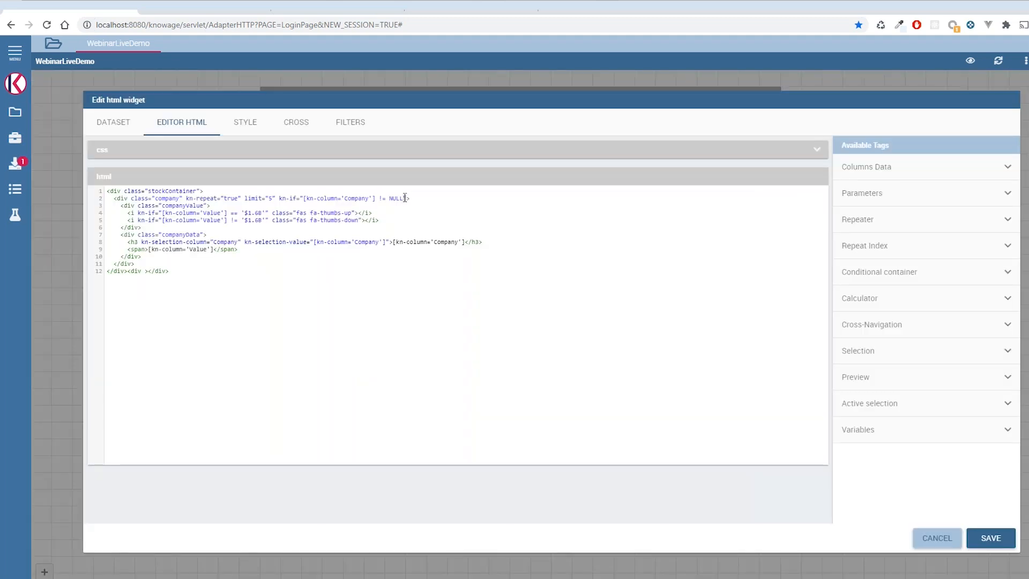
{"action": "key", "text": "BackSpace"}
{"action": "key", "text": "BackSpace"}
{"action": "key", "text": "BackSpace"}
{"action": "key", "text": "BackSpace"}
{"action": "key", "text": "BackSpace"}
{"action": "key", "text": "BackSpace"}
{"action": "key", "text": "BackSpace"}
{"action": "key", "text": "BackSpace"}
{"action": "type", "text": "]"}
{"action": "left_click_drag", "start_coordinate": [277, 198], "coordinate": [376, 198]}
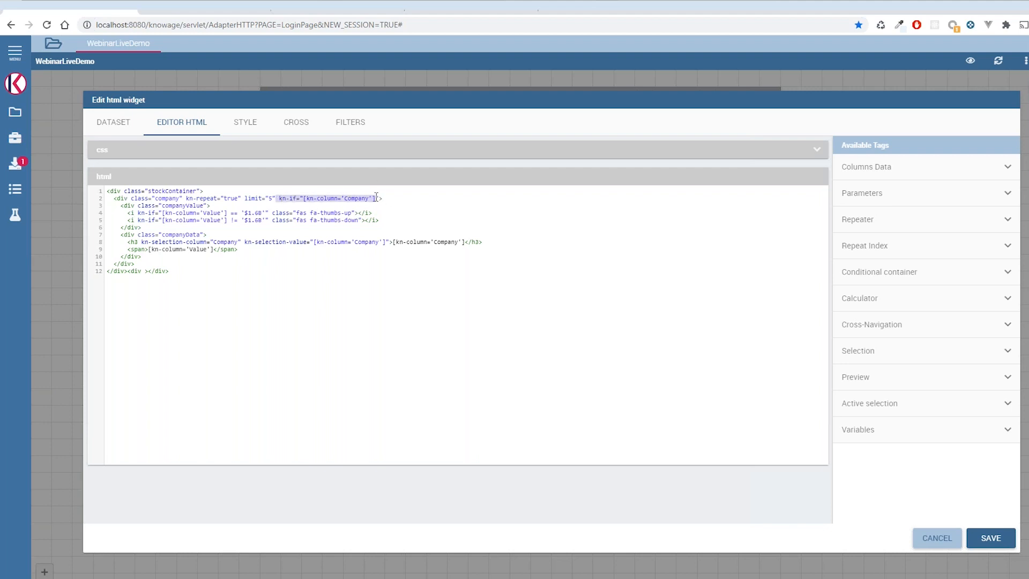
{"action": "key", "text": "BackSpace"}
{"action": "left_click", "coordinate": [1003, 538]}
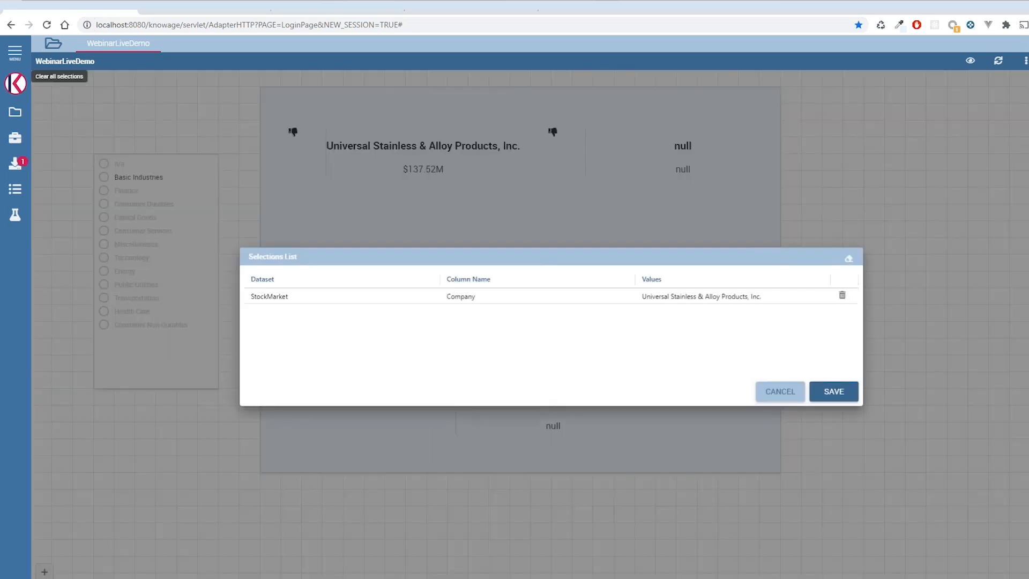
- Clear the active selection from the dashboard's selections list and save the change
{"action": "left_click", "coordinate": [841, 294]}
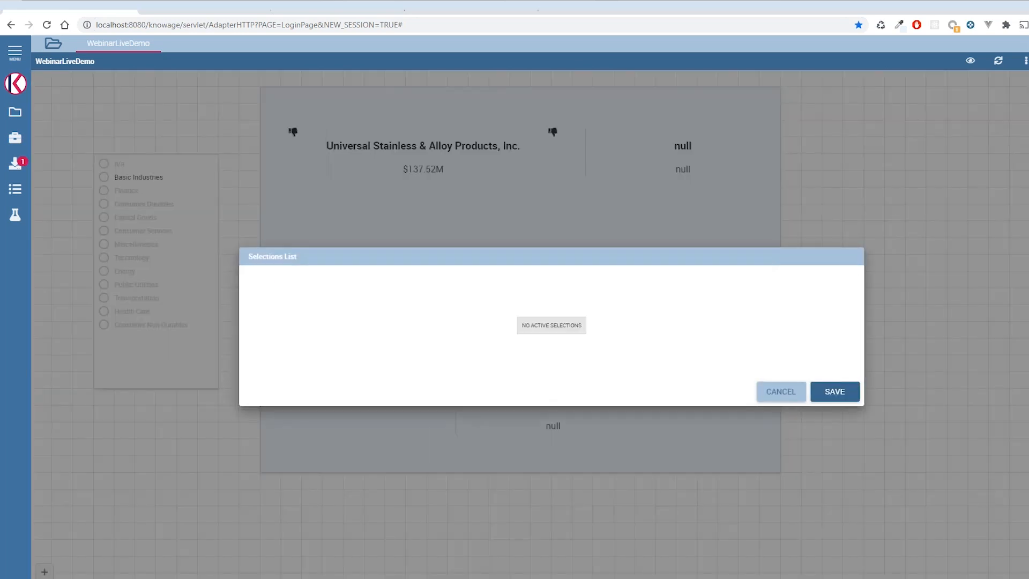
{"action": "left_click", "coordinate": [840, 393]}
- Enable cross navigation on the HTML widget using WebinarCrossNavigation, with MyOutputParameter checked and its type set to Dynamic
{"action": "left_click", "coordinate": [275, 460]}
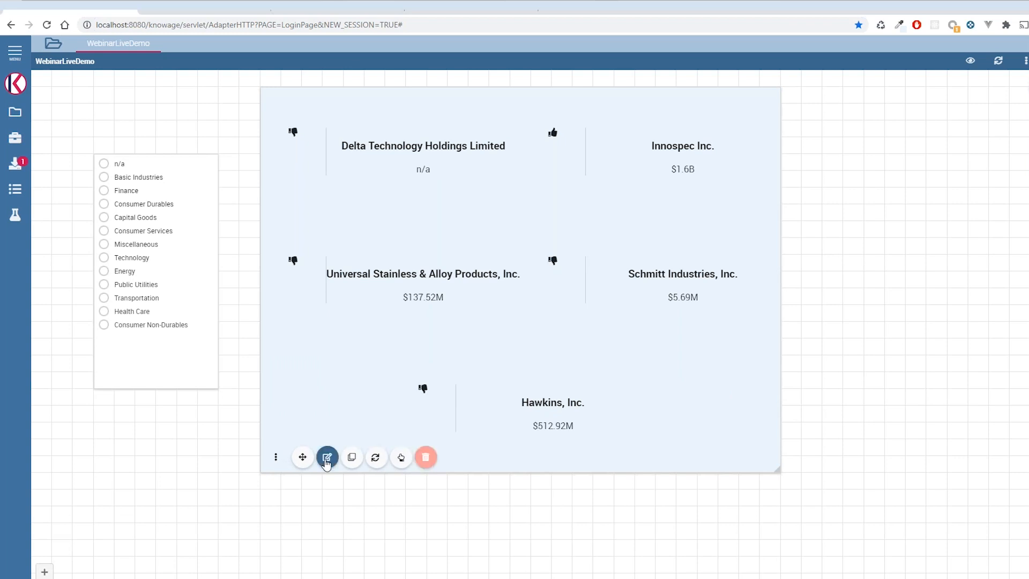
{"action": "left_click", "coordinate": [326, 459]}
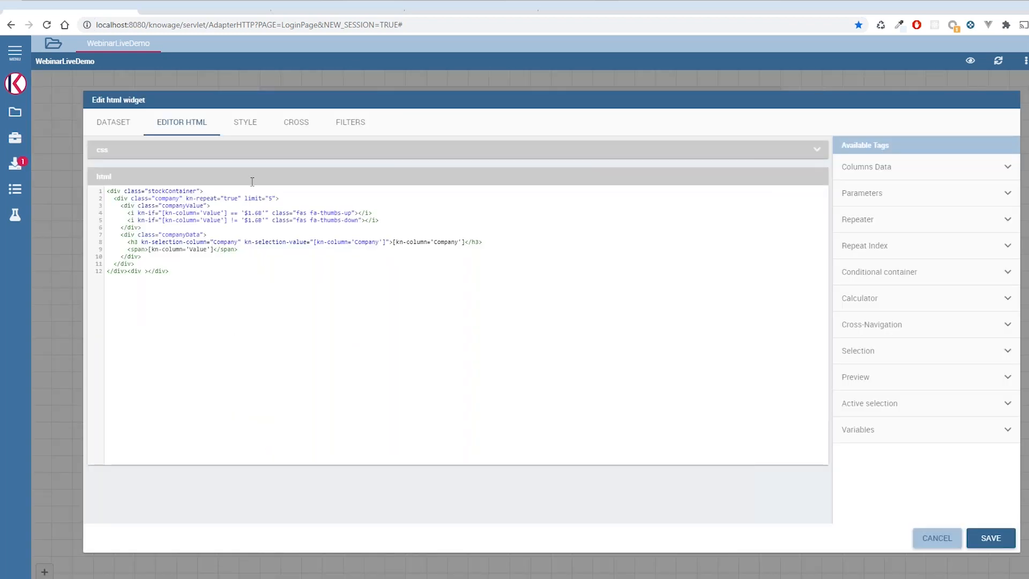
{"action": "left_click", "coordinate": [304, 126]}
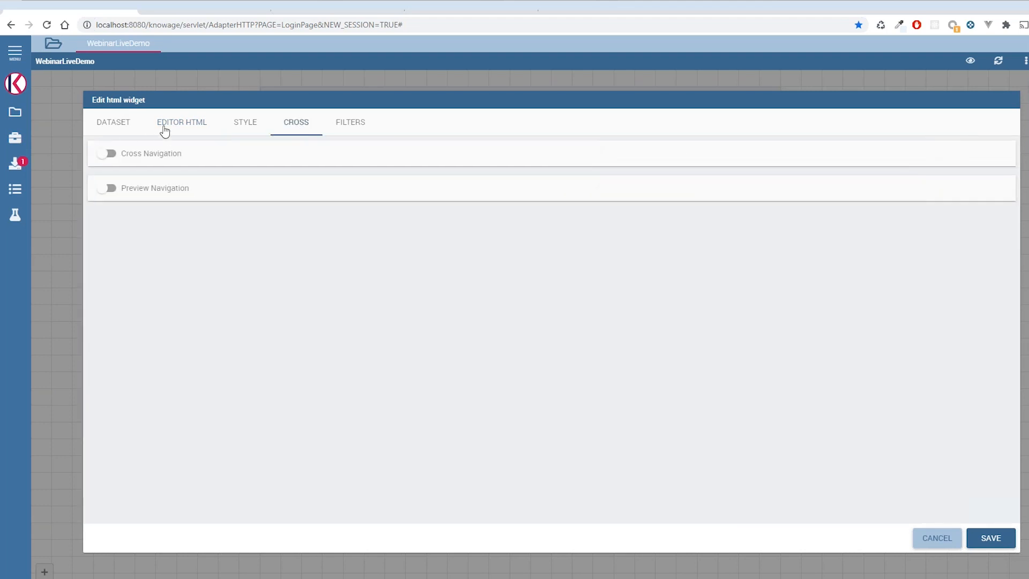
{"action": "left_click", "coordinate": [119, 123]}
{"action": "left_click", "coordinate": [188, 123]}
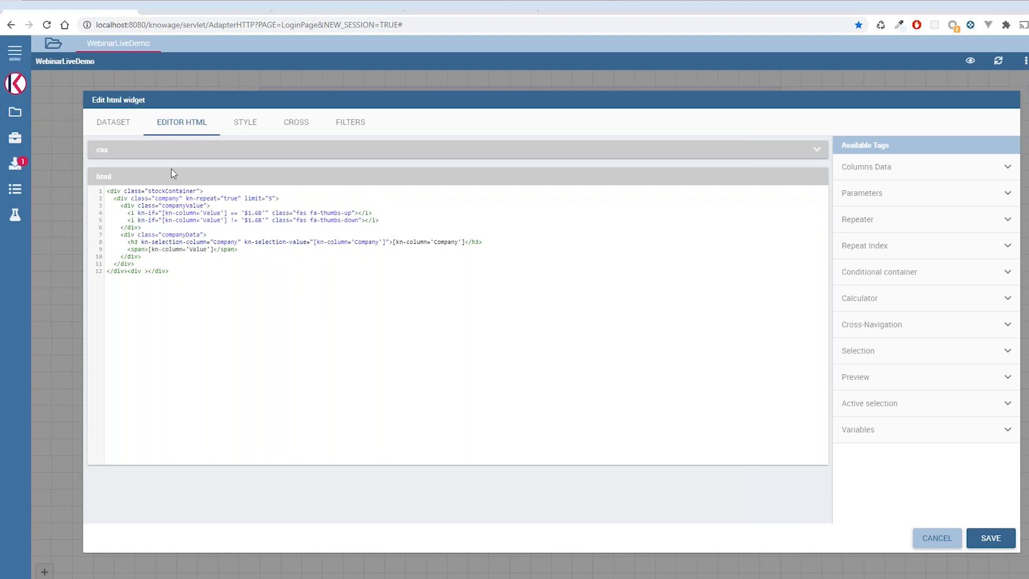
{"action": "left_click", "coordinate": [300, 126]}
{"action": "left_click", "coordinate": [110, 154]}
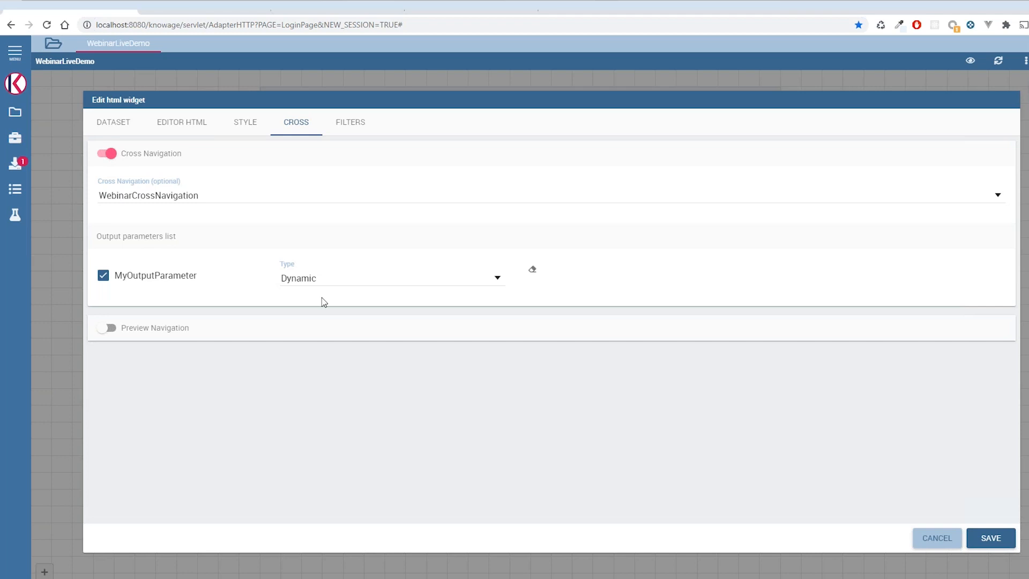
{"action": "left_click", "coordinate": [341, 284]}
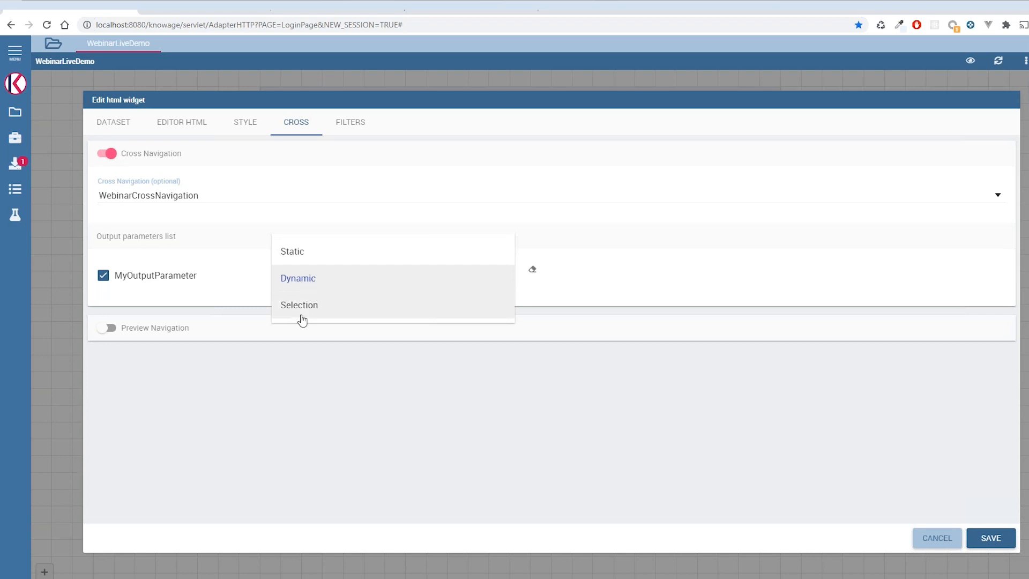
{"action": "left_click", "coordinate": [309, 287]}
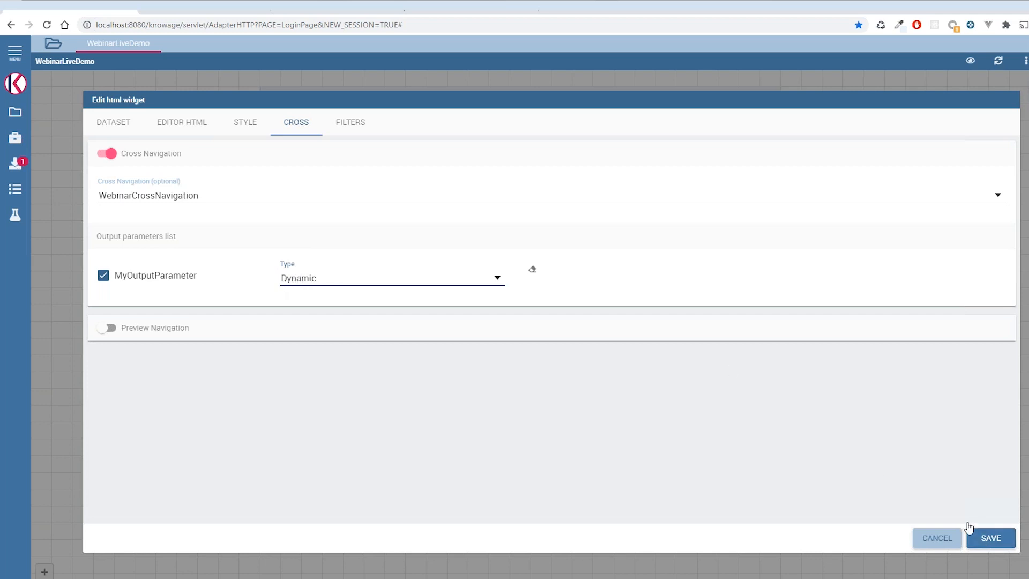
- Read the description of the Cross-Navigation tag in the HTML editor's available tags
{"action": "left_click", "coordinate": [182, 128]}
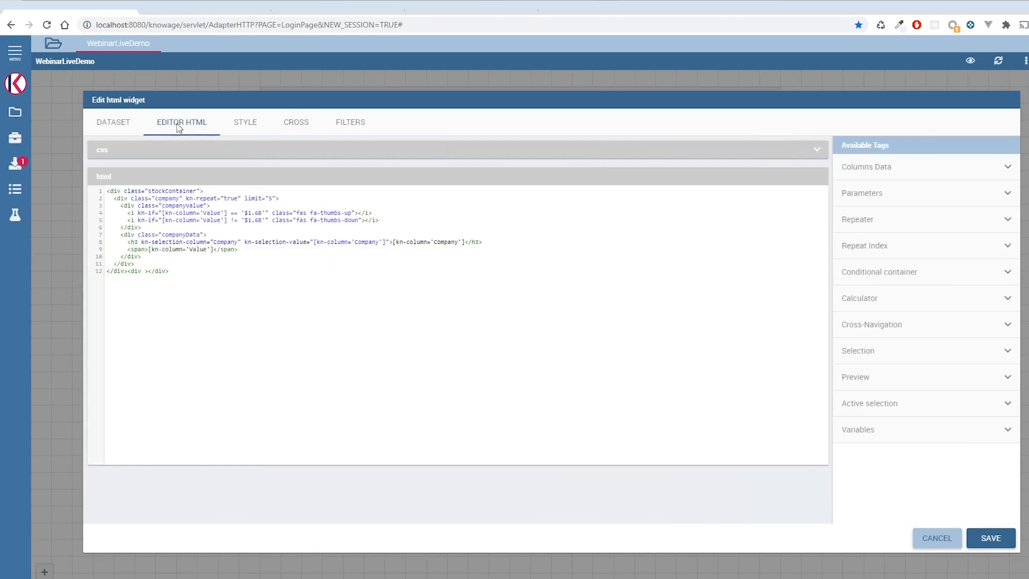
{"action": "left_click", "coordinate": [929, 326]}
{"action": "left_click_drag", "start_coordinate": [830, 354], "coordinate": [948, 355]}
{"action": "left_click", "coordinate": [950, 362]}
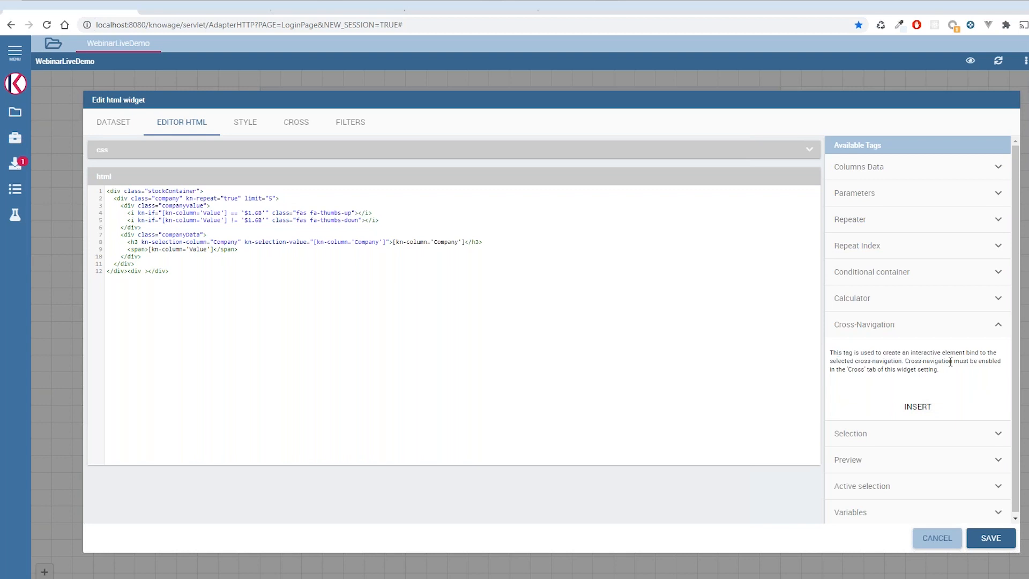
- Turn the widget's cross navigation off and back on, checking the Cross-Navigation tag in the HTML editor in between
{"action": "left_click", "coordinate": [296, 123]}
{"action": "left_click", "coordinate": [107, 154]}
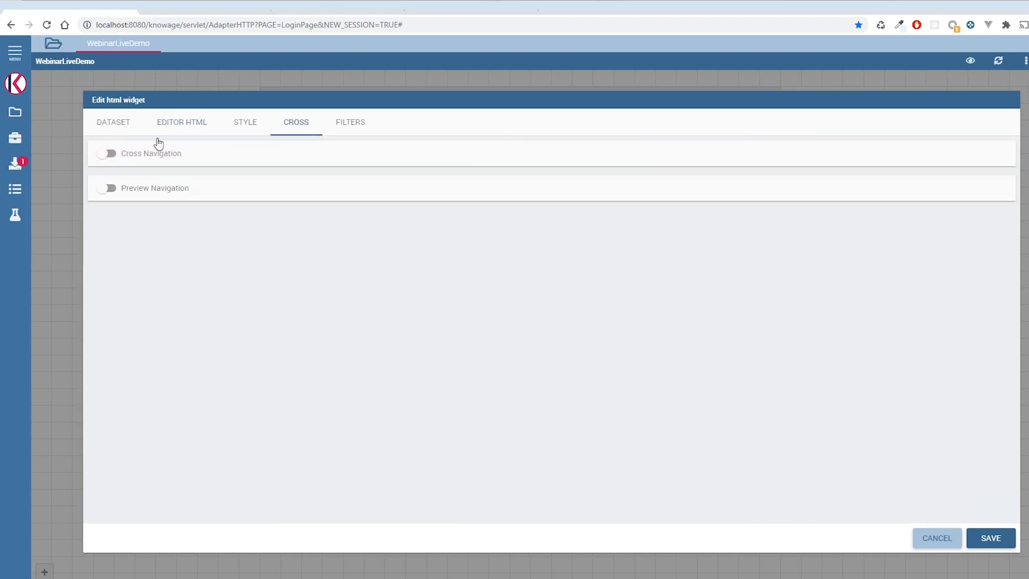
{"action": "left_click", "coordinate": [126, 123]}
{"action": "left_click", "coordinate": [203, 127]}
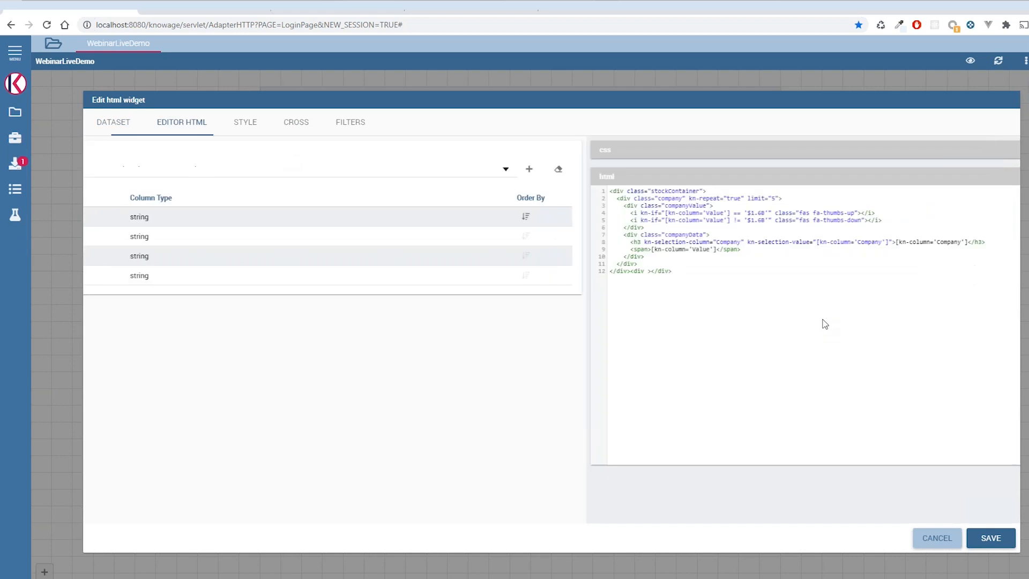
{"action": "left_click", "coordinate": [970, 324]}
{"action": "left_click", "coordinate": [970, 324]}
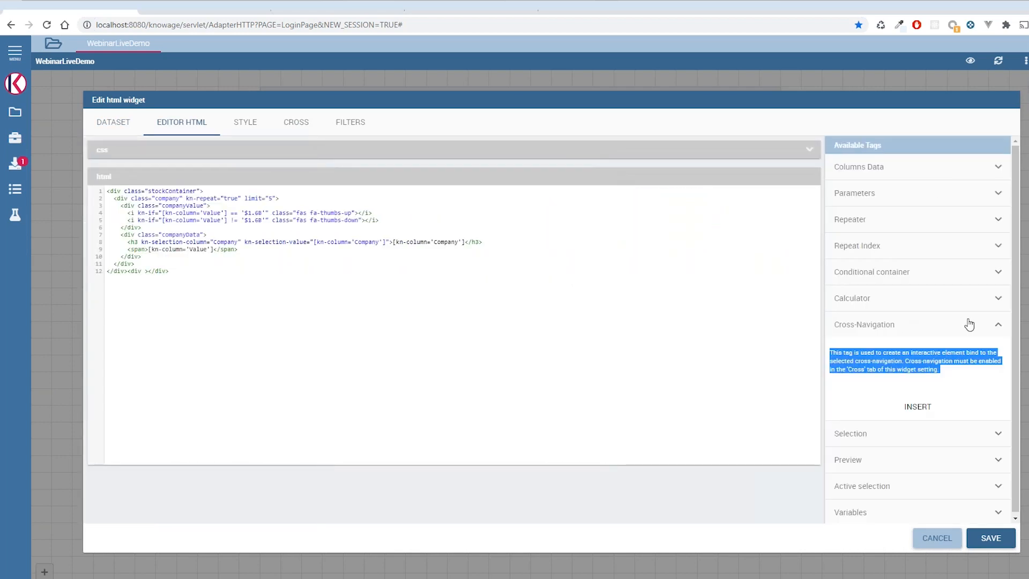
{"action": "left_click", "coordinate": [965, 332]}
{"action": "left_click", "coordinate": [285, 123]}
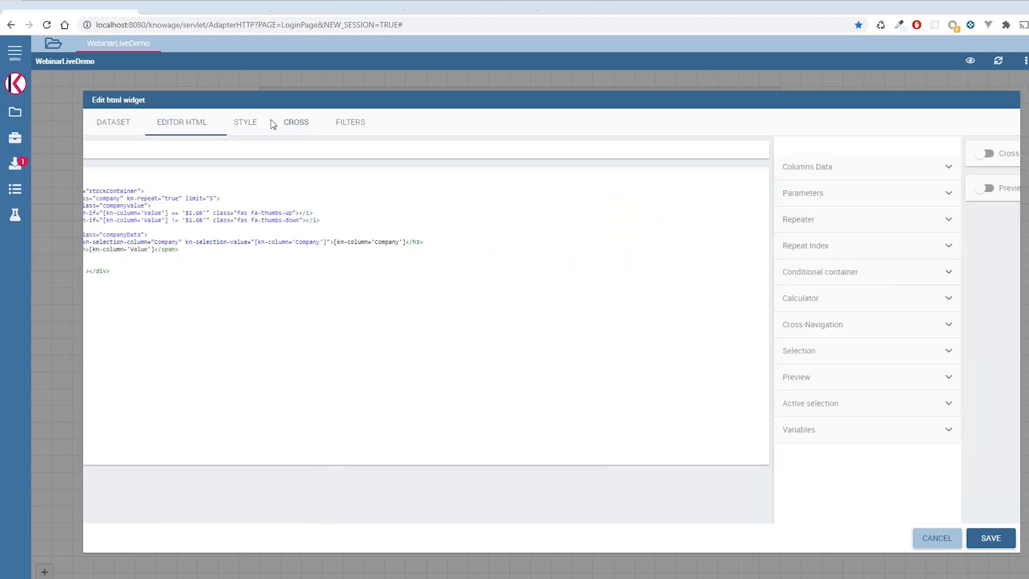
{"action": "left_click", "coordinate": [131, 153]}
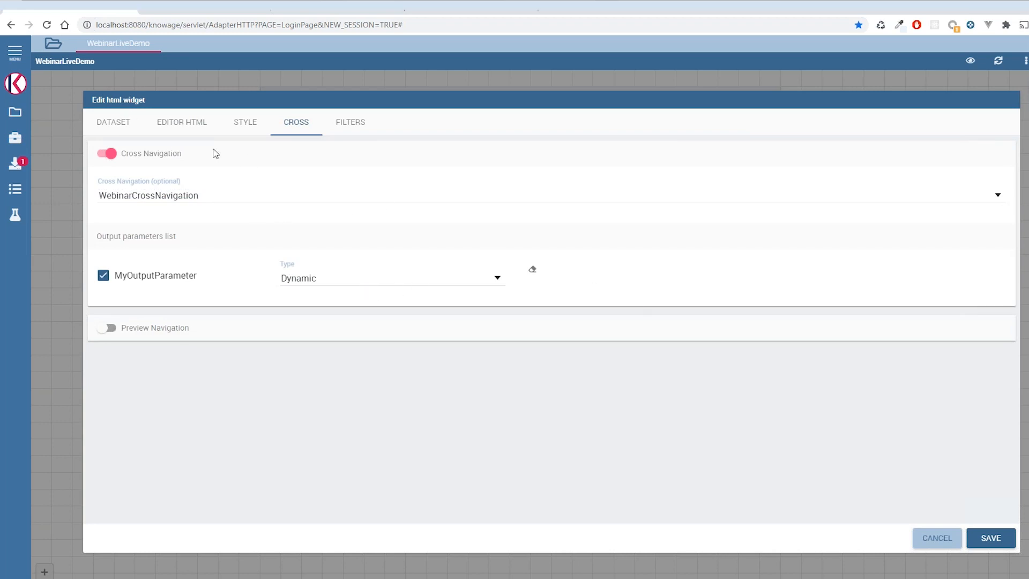
- Insert the Cross-Navigation tag and replace the company h3's selection attributes with its kn-cross attribute
{"action": "left_click", "coordinate": [125, 124]}
{"action": "left_click", "coordinate": [181, 129]}
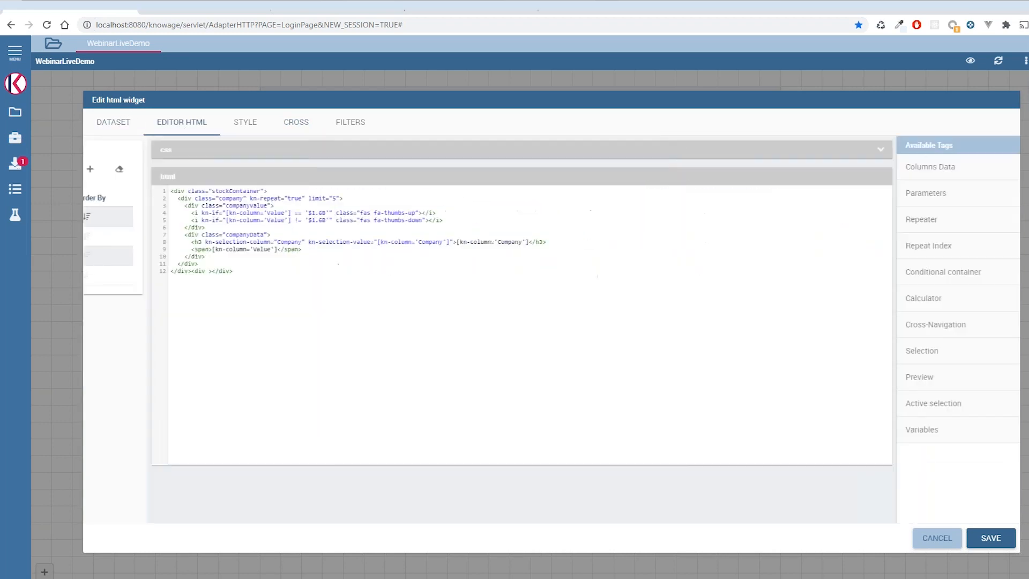
{"action": "left_click", "coordinate": [896, 332]}
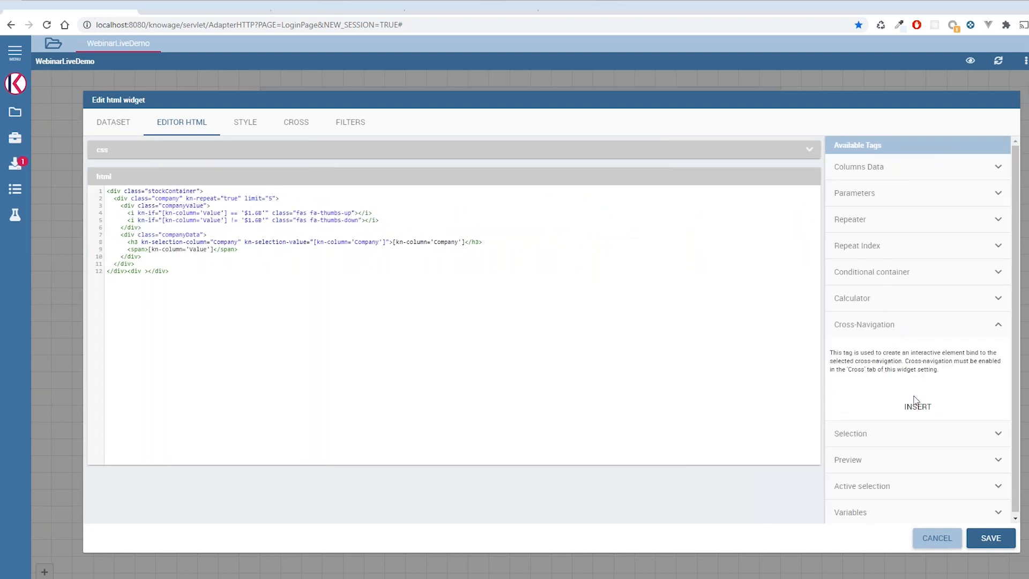
{"action": "left_click", "coordinate": [912, 406]}
{"action": "double_click", "coordinate": [206, 272]}
{"action": "left_click_drag", "start_coordinate": [187, 271], "coordinate": [212, 269]}
{"action": "left_click_drag", "start_coordinate": [141, 242], "coordinate": [390, 240]}
{"action": "type", "text": "kn-cross"}
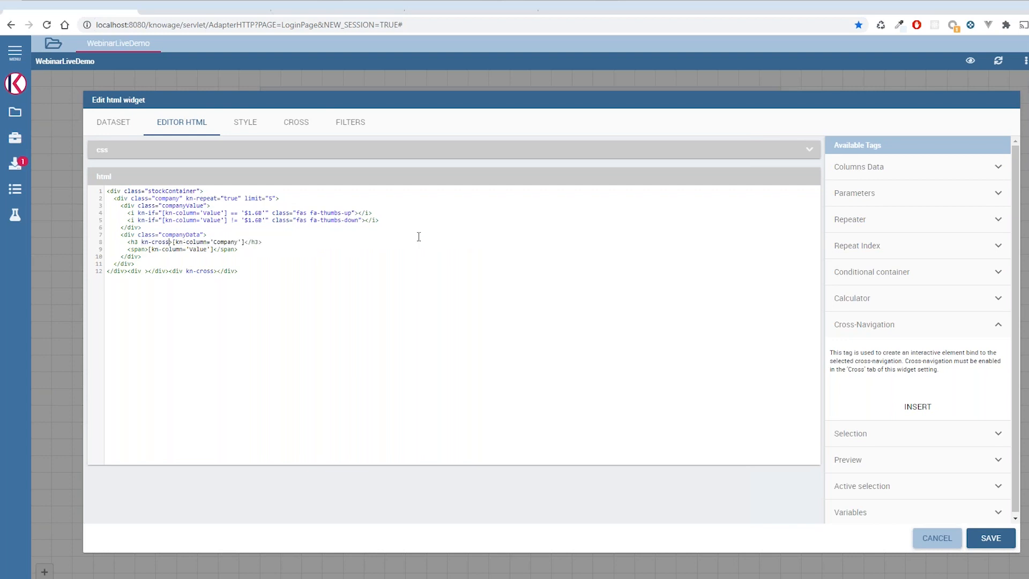
- Delete the leftover empty and kn-cross divs at the end of the HTML and save the widget
{"action": "left_click_drag", "start_coordinate": [244, 271], "coordinate": [139, 273]}
{"action": "key", "text": "BackSpace"}
{"action": "key", "text": "BackSpace"}
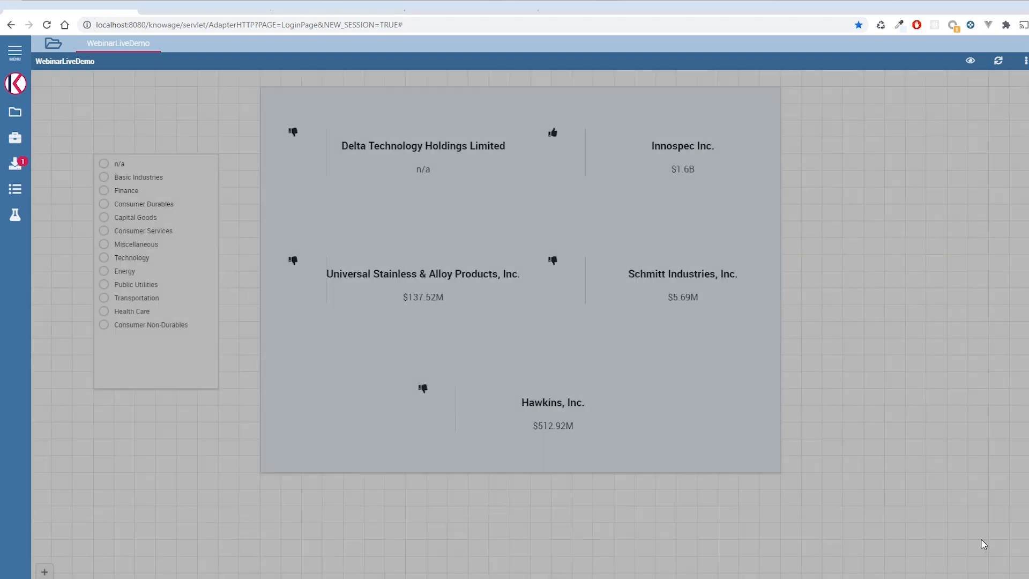
{"action": "left_click", "coordinate": [982, 539]}
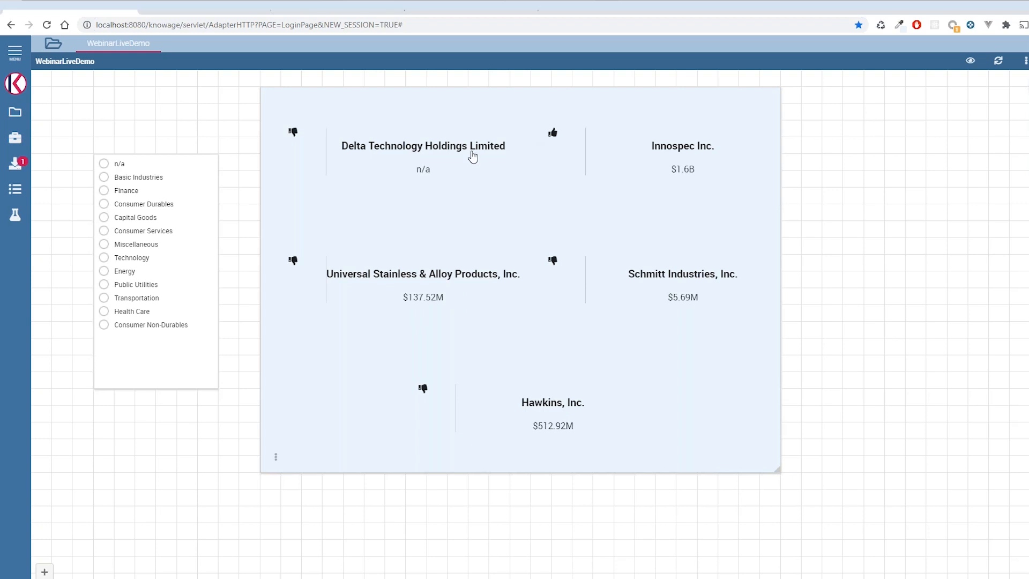
- Set the company h3's kn-cross attribute to "[kn-column='Company']" and save the widget
{"action": "left_click", "coordinate": [276, 456]}
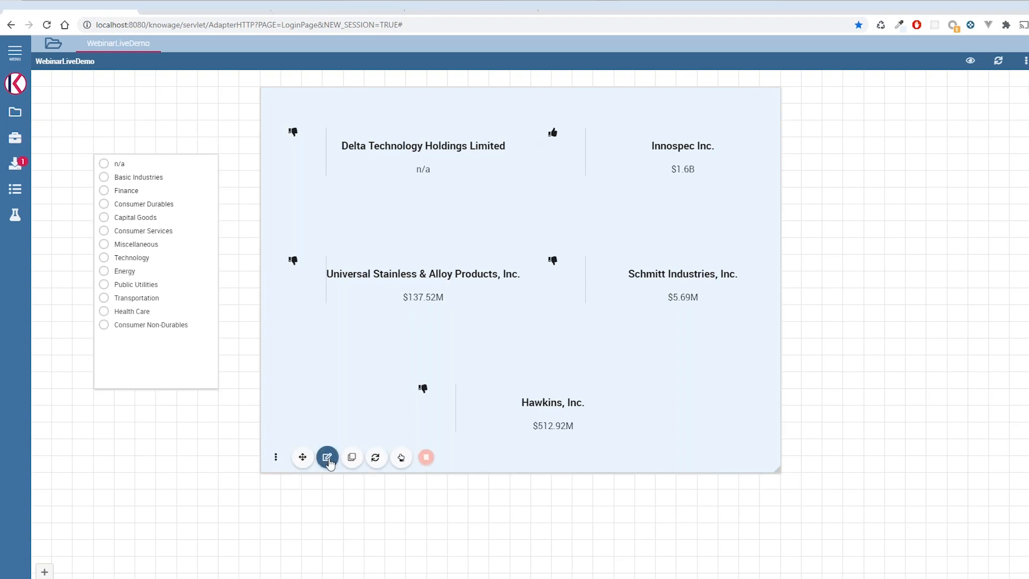
{"action": "left_click", "coordinate": [328, 458]}
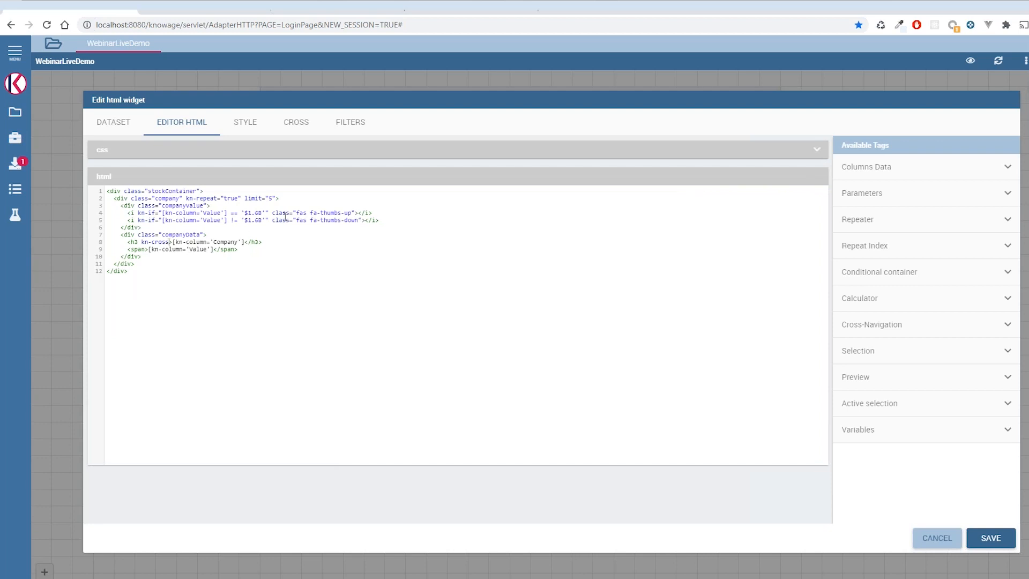
{"action": "type", "text": "=\"\""}
{"action": "left_click_drag", "start_coordinate": [183, 242], "coordinate": [254, 240]}
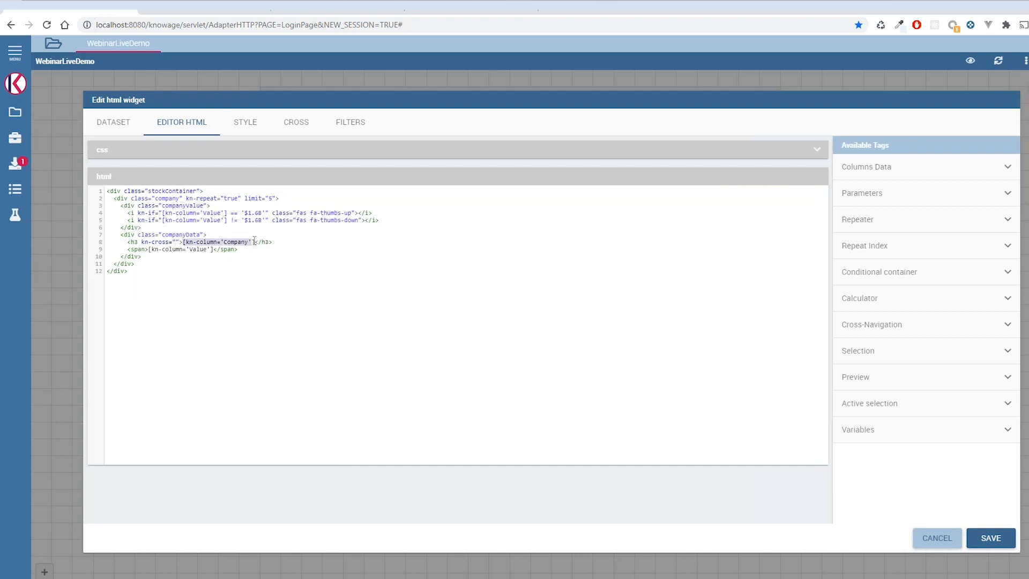
{"action": "key", "text": "ctrl+c"}
{"action": "left_click", "coordinate": [178, 242]}
{"action": "key", "text": "ctrl+v"}
{"action": "left_click", "coordinate": [991, 537]}
- Test the cross navigation from Universal Stainless & Alloy Products, Inc., check the sent parameter, and return to WebinarLiveDemo
{"action": "left_click", "coordinate": [456, 275]}
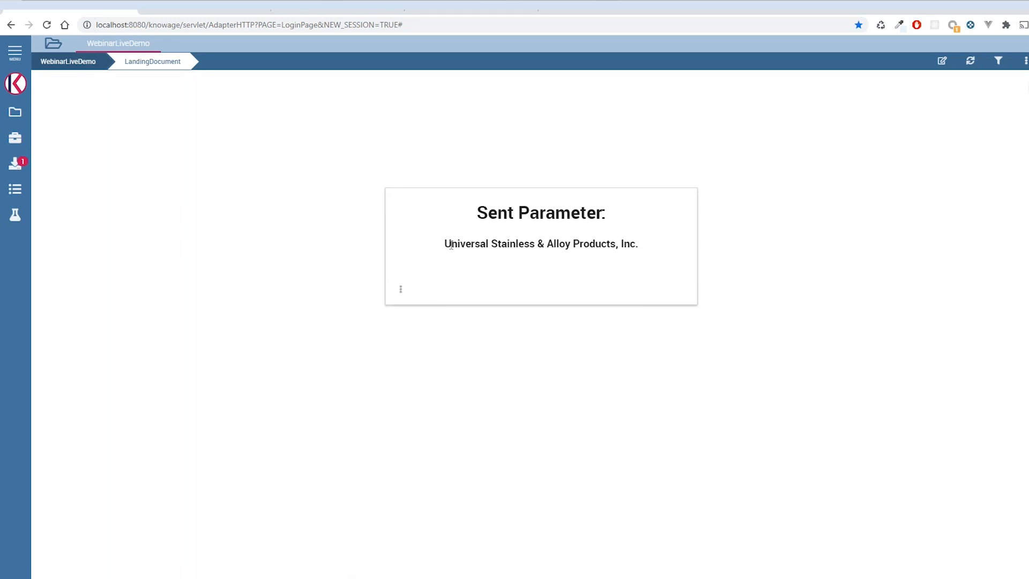
{"action": "left_click_drag", "start_coordinate": [451, 245], "coordinate": [658, 252]}
{"action": "left_click", "coordinate": [630, 307]}
{"action": "left_click", "coordinate": [80, 63]}
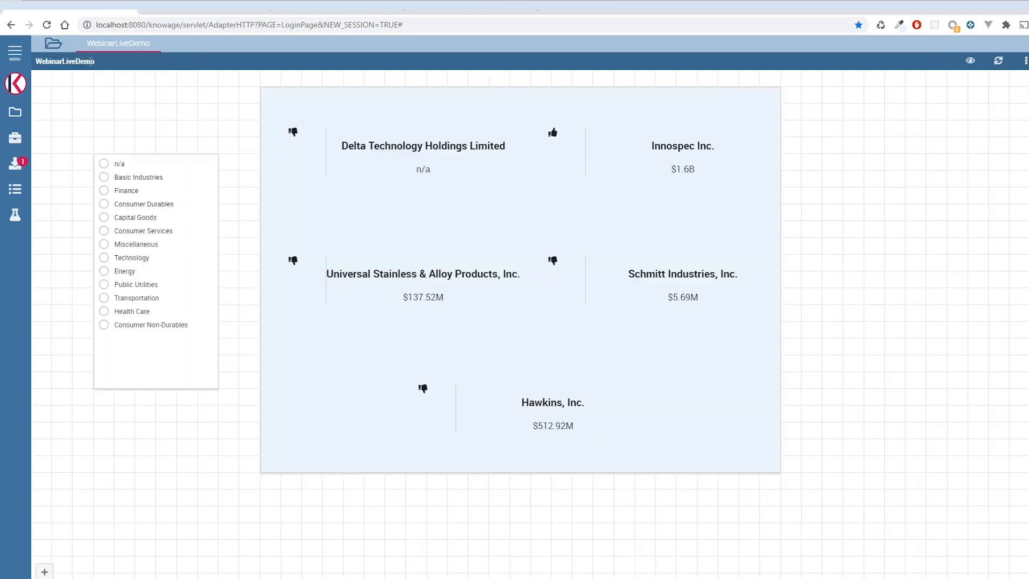
- Follow the cross navigation from Schmitt Industries, Inc., inspect the MyInputDriver filter in LandingDocument, and return to WebinarLiveDemo
{"action": "left_click", "coordinate": [684, 277]}
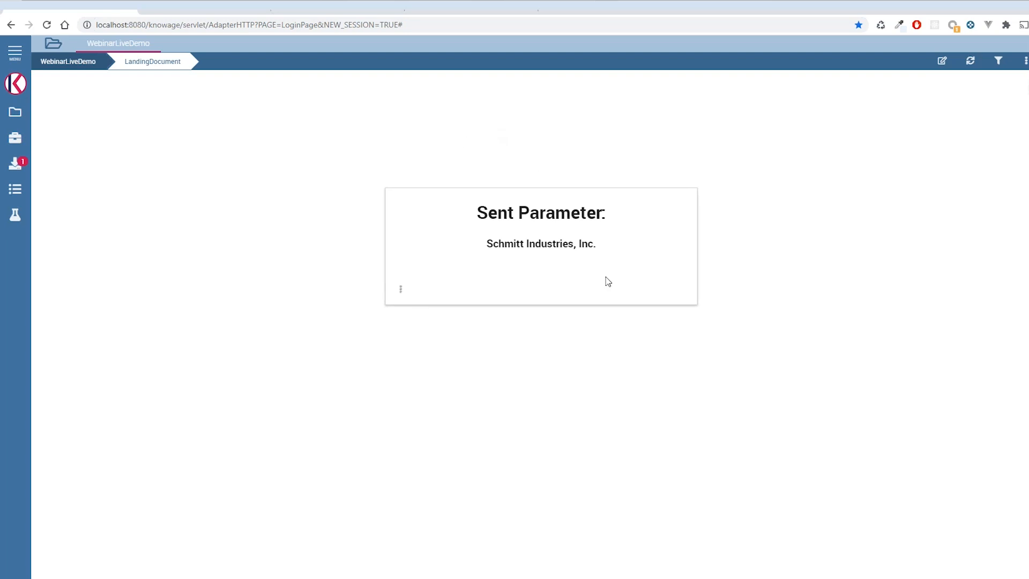
{"action": "left_click", "coordinate": [998, 60]}
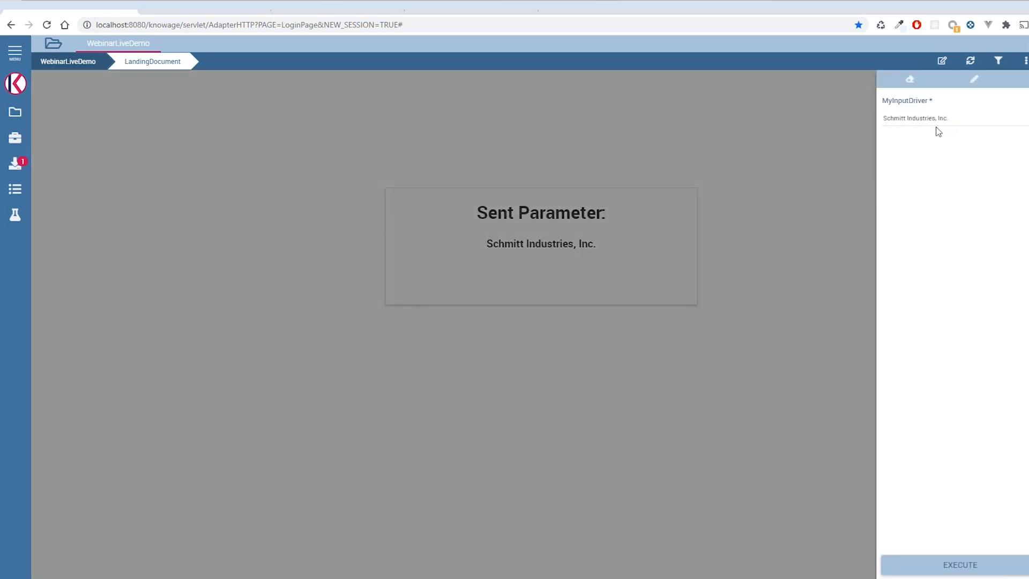
{"action": "left_click", "coordinate": [1007, 63]}
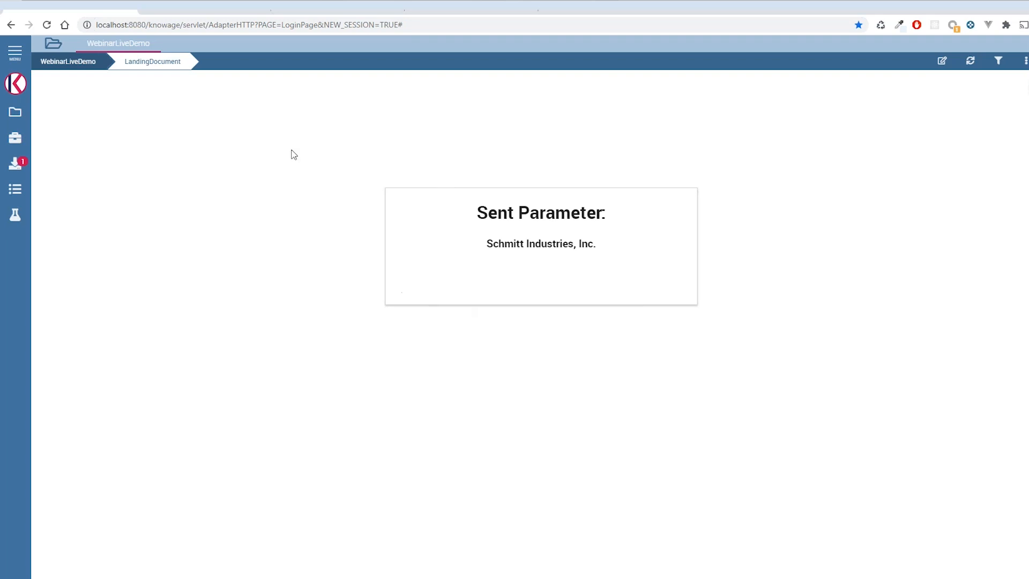
{"action": "left_click", "coordinate": [75, 63]}
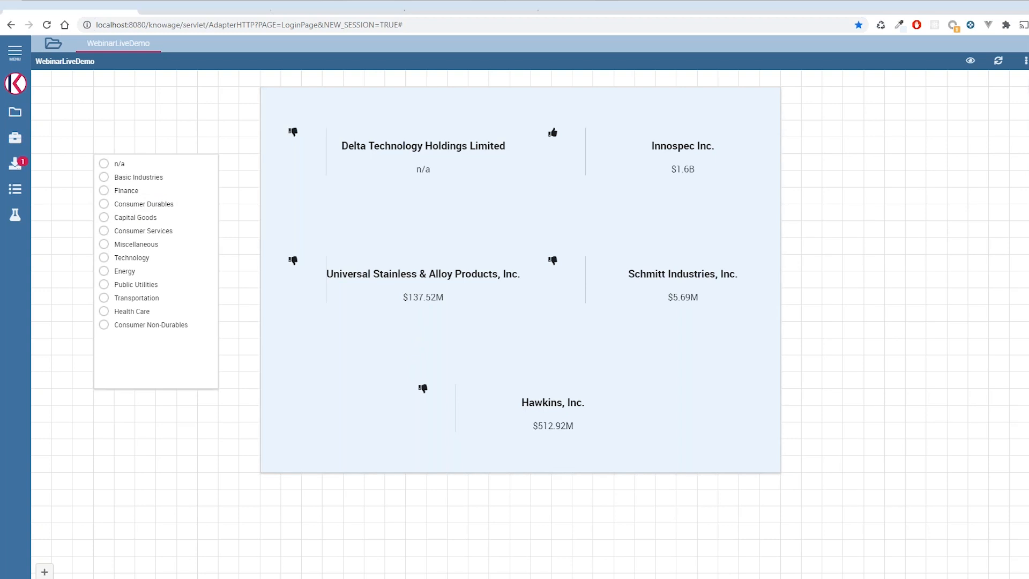
- Reopen the HTML widget's editor and choose StockMarket as the dataset for the Preview tag
{"action": "mouse_move", "coordinate": [276, 457]}
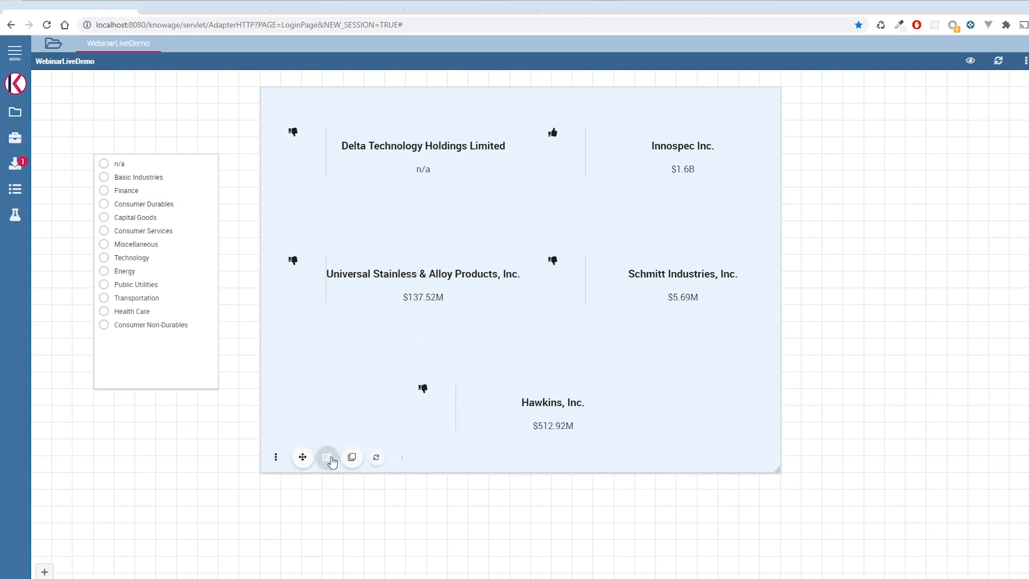
{"action": "left_click", "coordinate": [327, 458]}
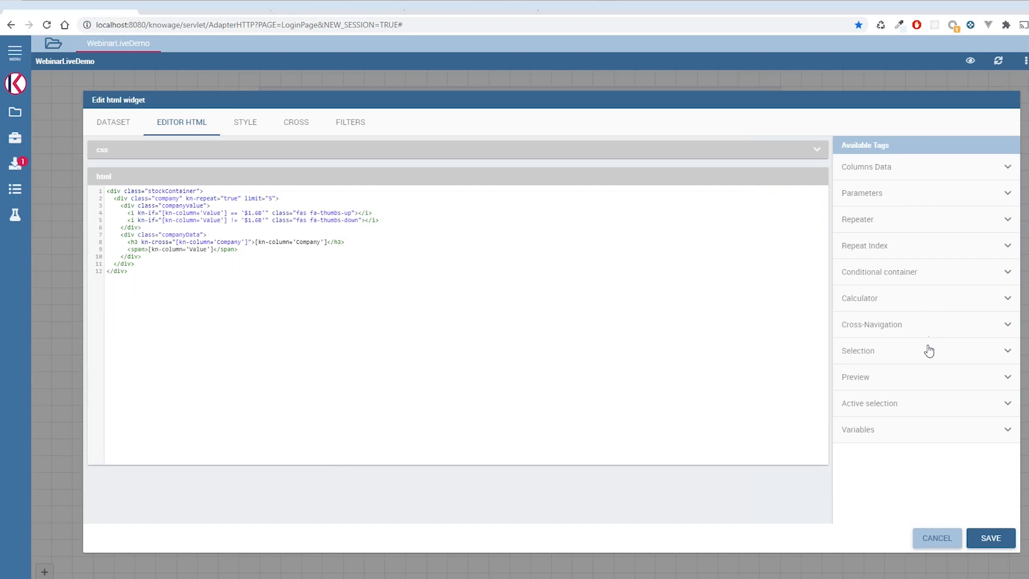
{"action": "left_click", "coordinate": [915, 382]}
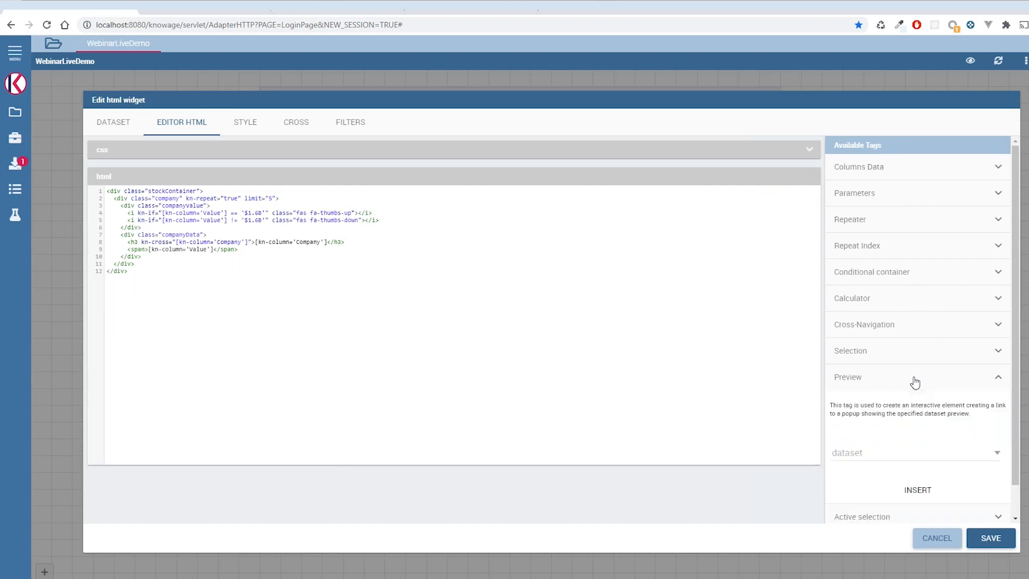
{"action": "left_click", "coordinate": [892, 457]}
{"action": "left_click", "coordinate": [689, 365]}
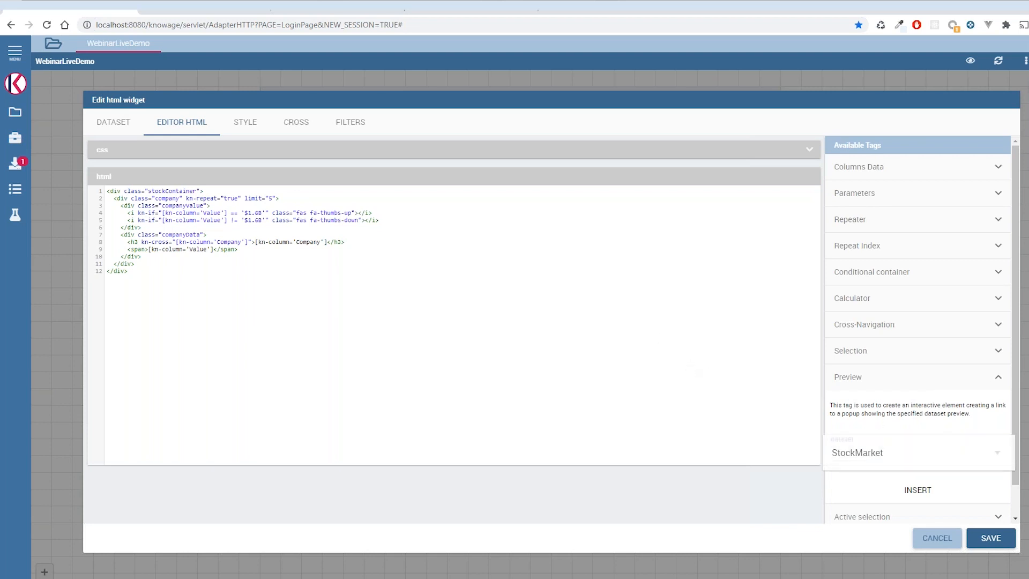
- Disable cross navigation on the HTML widget and enable preview navigation instead
{"action": "left_click", "coordinate": [299, 126]}
{"action": "left_click", "coordinate": [128, 153]}
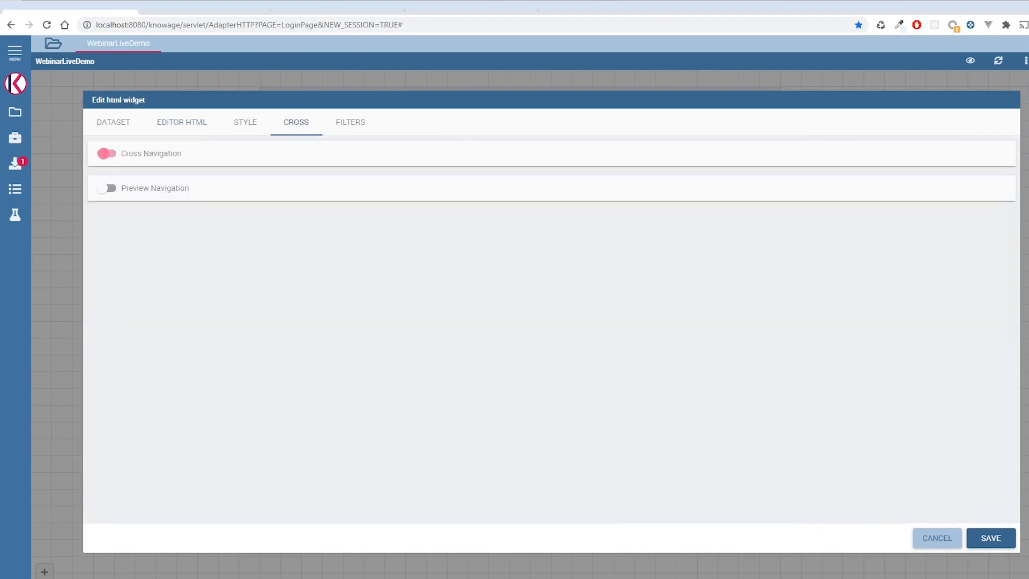
{"action": "left_click", "coordinate": [107, 188]}
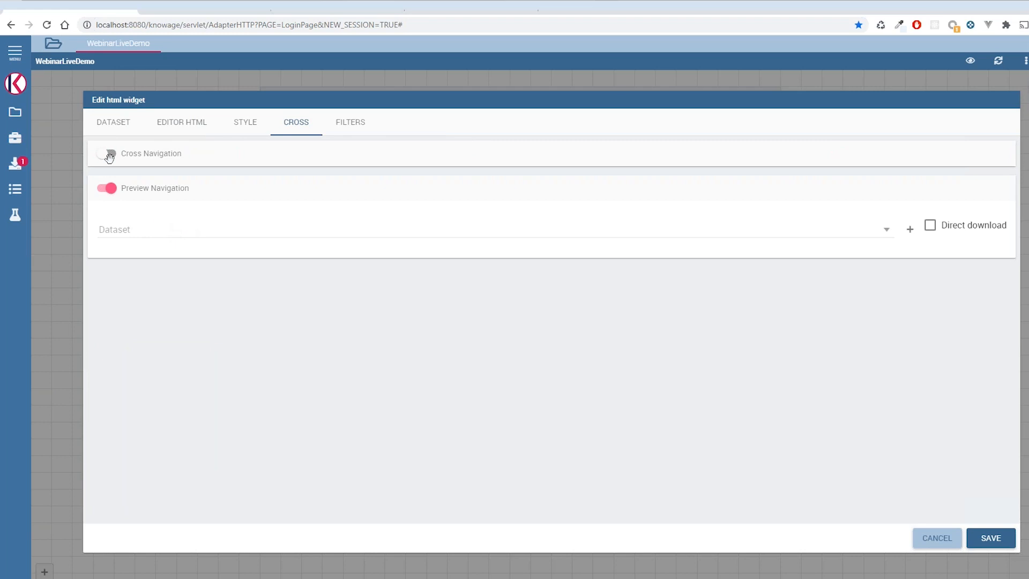
- Choose StockMarket as the preview navigation dataset and check the widget's own dataset settings
{"action": "left_click", "coordinate": [133, 234]}
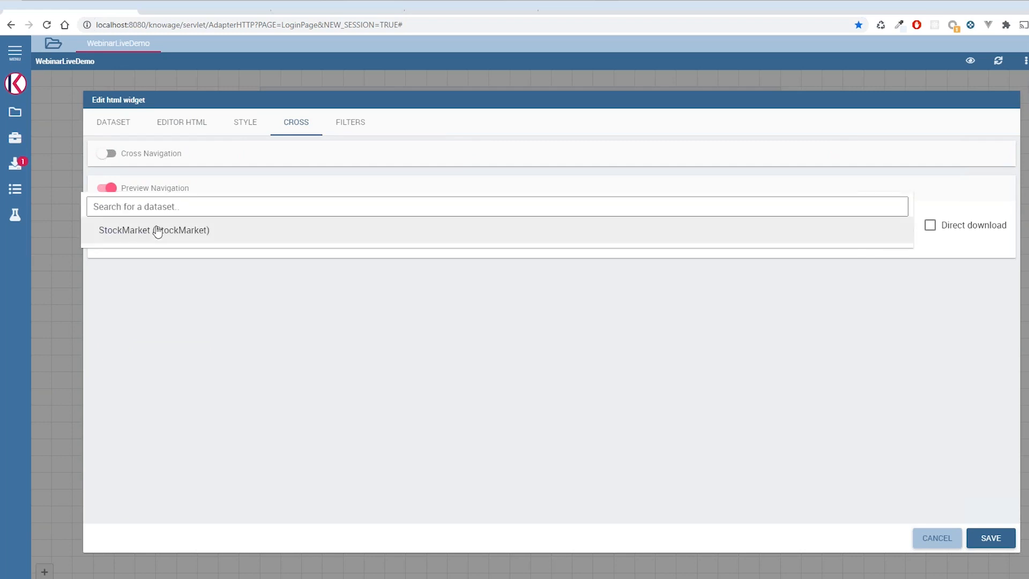
{"action": "left_click", "coordinate": [156, 231]}
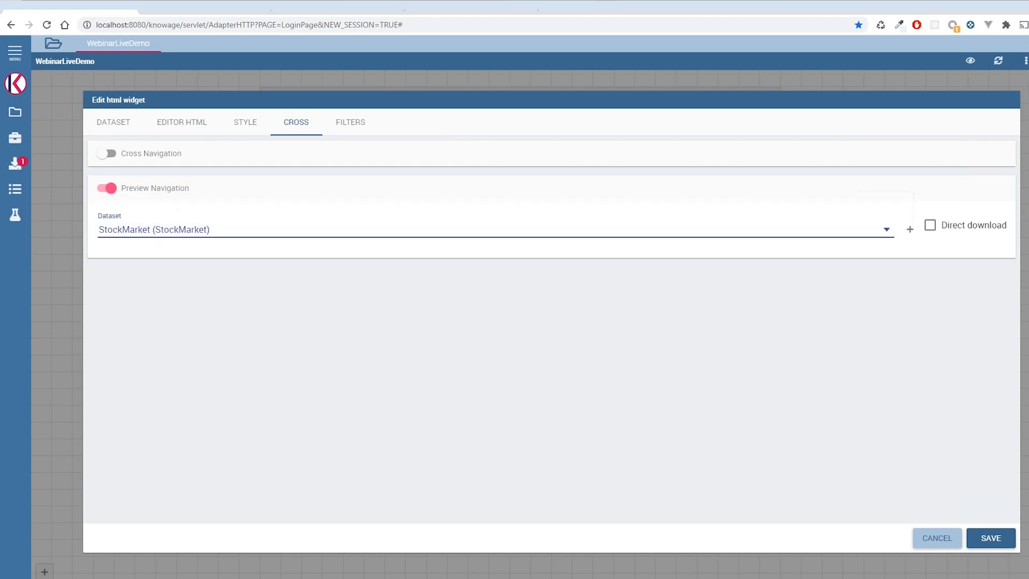
{"action": "left_click", "coordinate": [124, 130]}
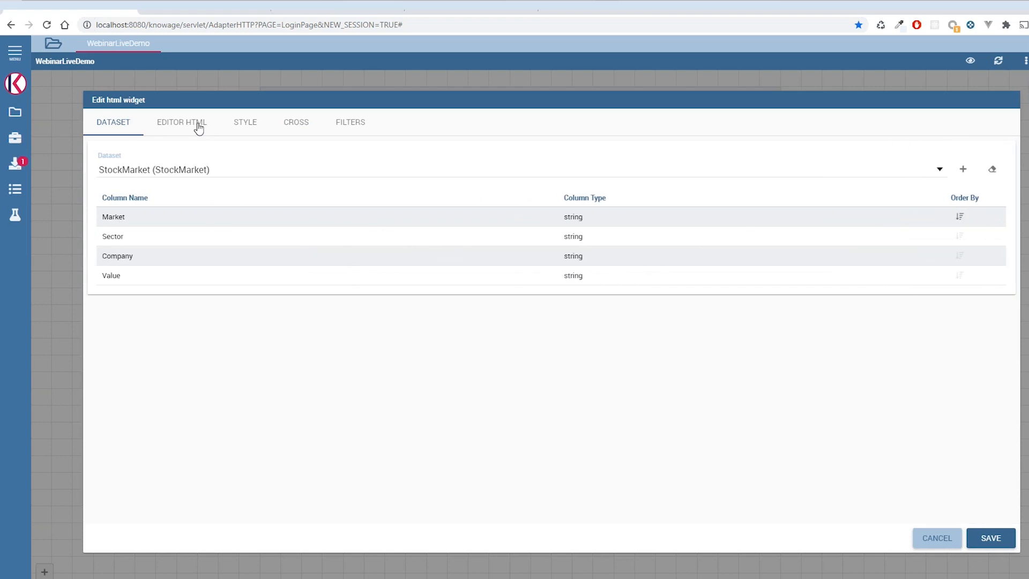
- Insert a Preview tag for the StockMarket dataset into the widget's HTML
{"action": "left_click", "coordinate": [198, 128]}
{"action": "left_click", "coordinate": [910, 456]}
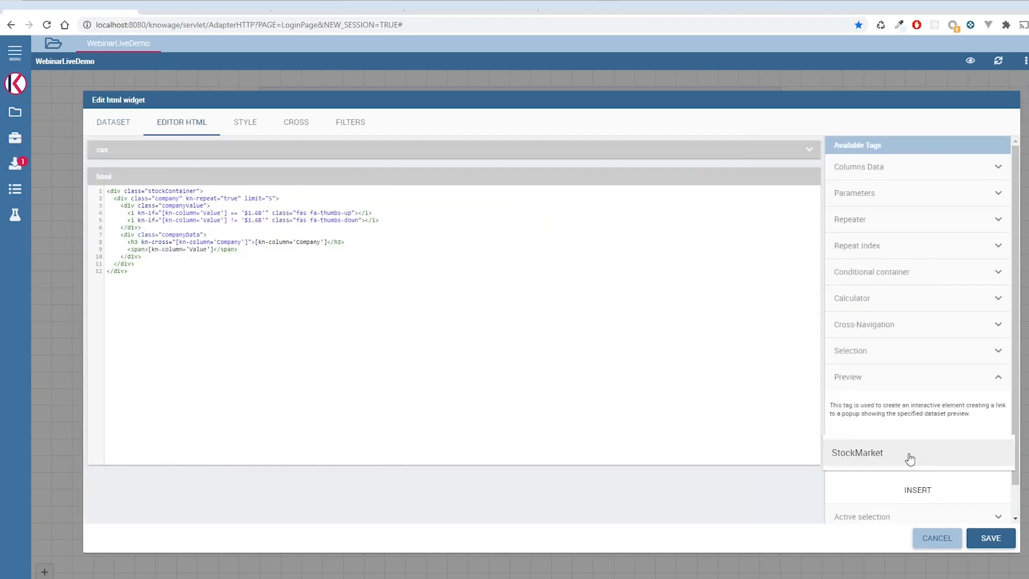
{"action": "left_click", "coordinate": [909, 459]}
{"action": "left_click", "coordinate": [913, 490]}
- Replace the company heading's kn-cross attribute with kn-preview="StockMarket", remove the leftover preview div, and save the widget
{"action": "left_click_drag", "start_coordinate": [229, 272], "coordinate": [151, 271]}
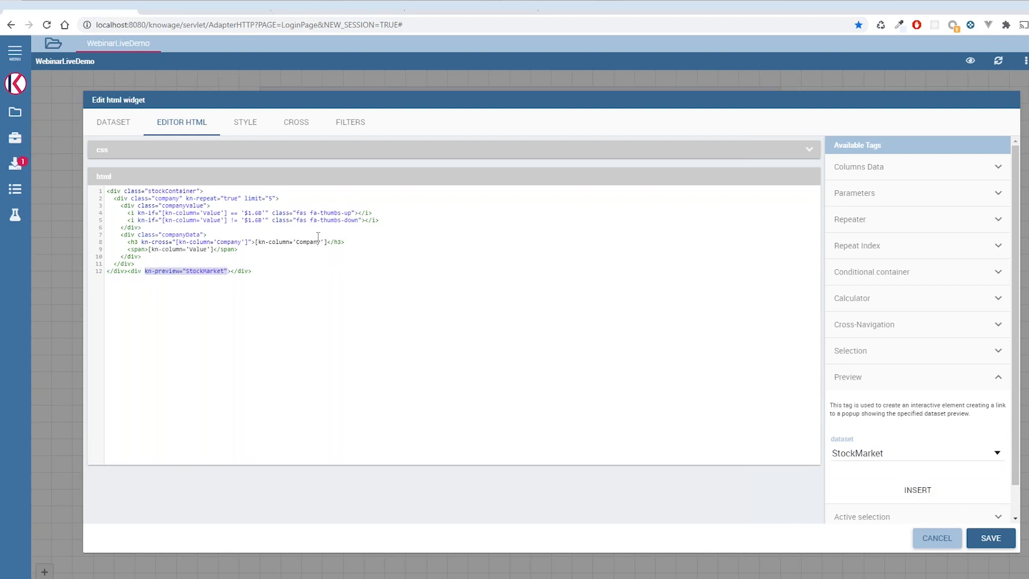
{"action": "left_click_drag", "start_coordinate": [142, 242], "coordinate": [127, 271]}
{"action": "key", "text": "ctrl+v"}
{"action": "key", "text": "BackSpace"}
{"action": "left_click", "coordinate": [989, 538]}
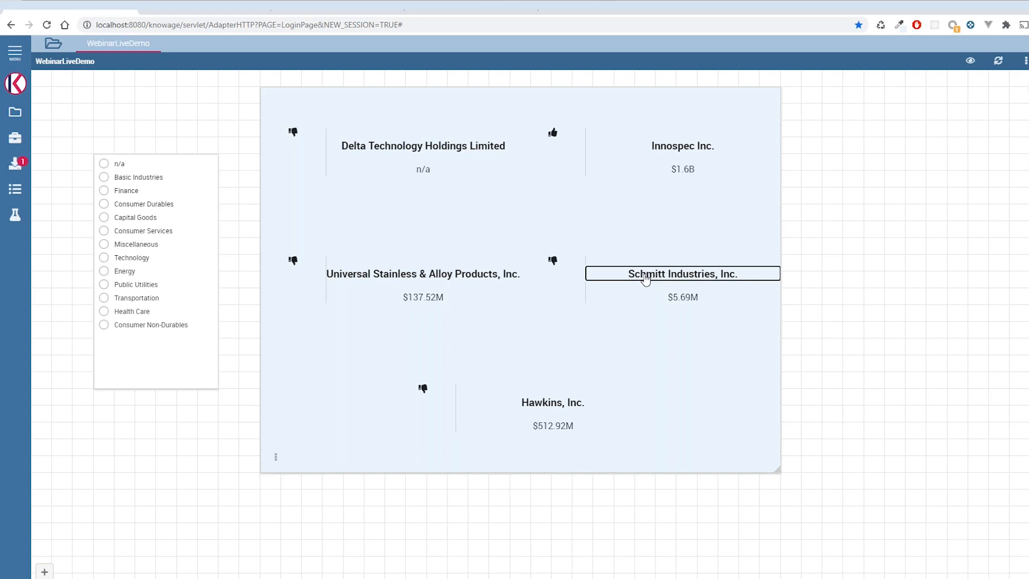
- Test the dataset preview from the Universal Stainless & Alloy Products, Inc. heading
{"action": "left_click", "coordinate": [420, 275]}
{"action": "left_click", "coordinate": [149, 578]}
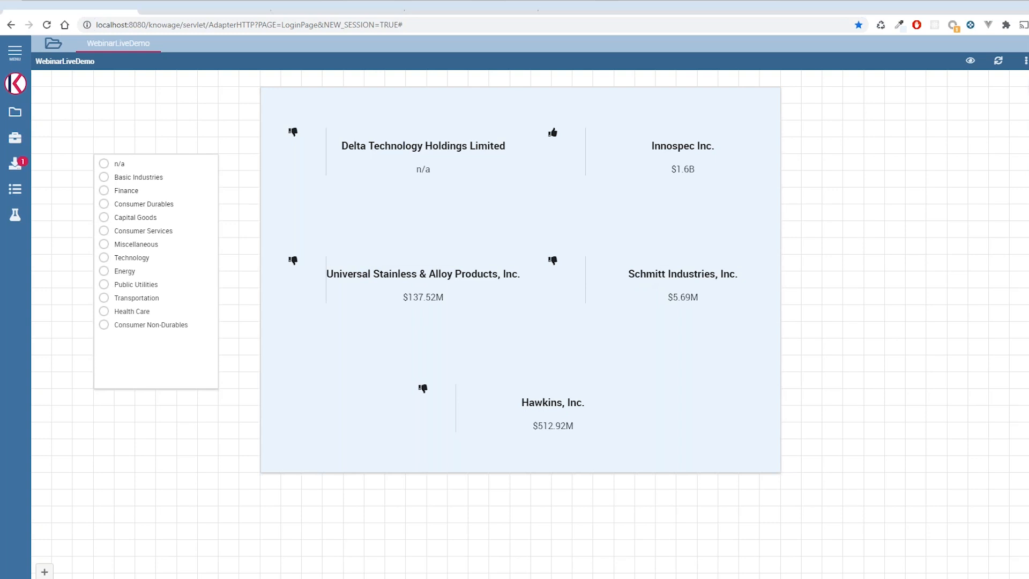
- Download testDataset2 from the list of available downloads, open the CSV file, and close the list
{"action": "left_click", "coordinate": [15, 163]}
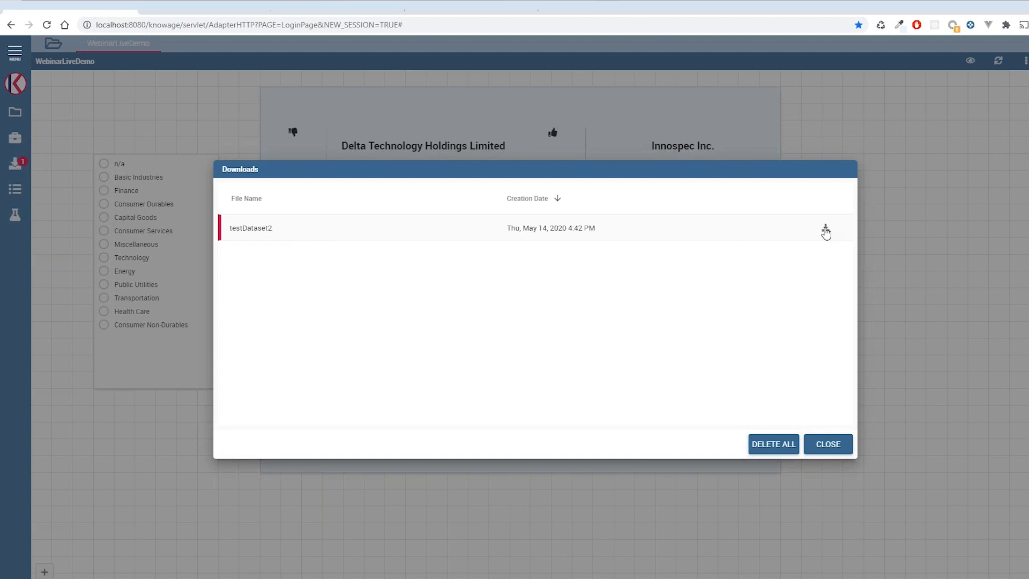
{"action": "left_click", "coordinate": [827, 231]}
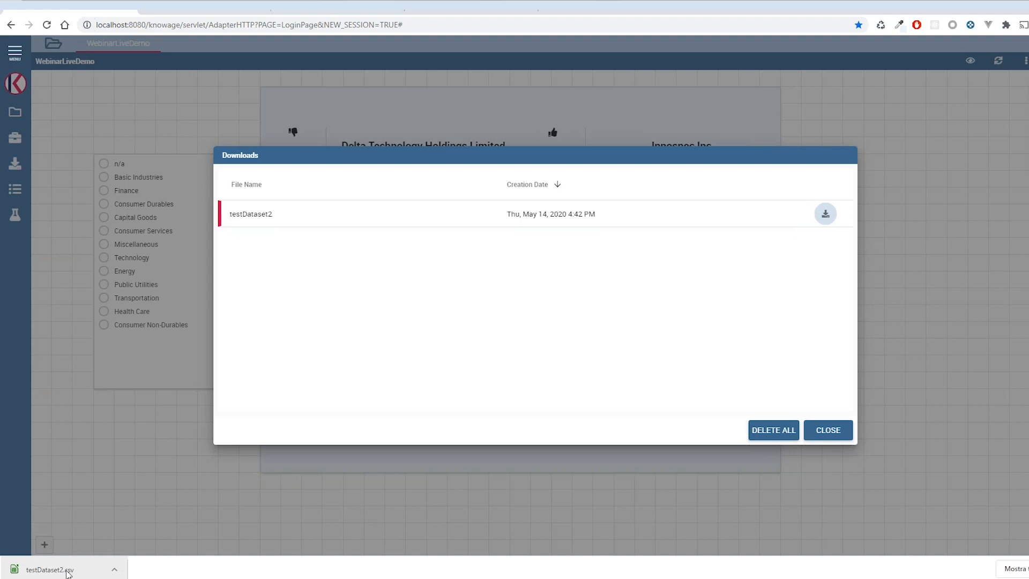
{"action": "left_click", "coordinate": [68, 573]}
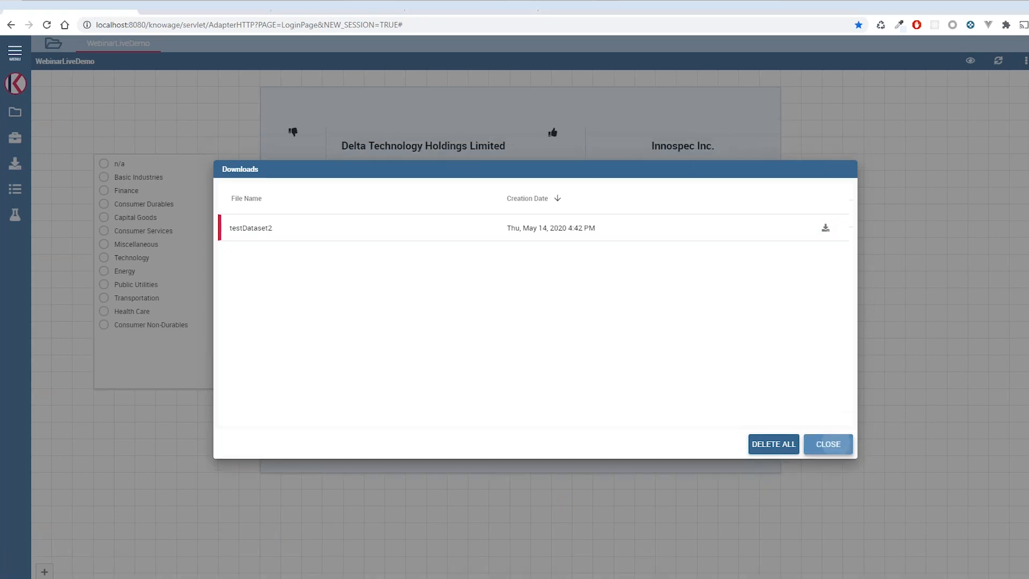
{"action": "left_click", "coordinate": [829, 439]}
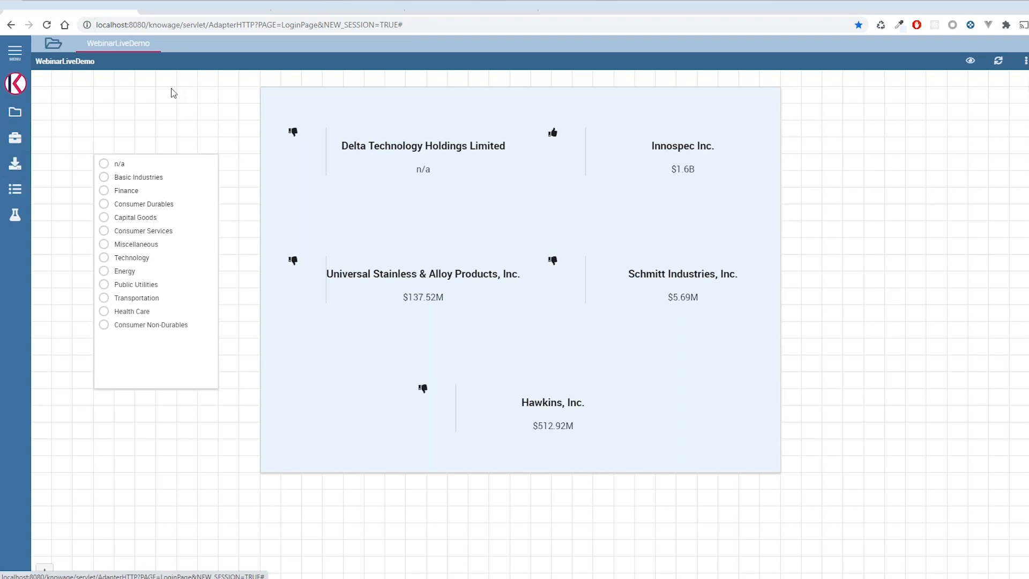
- Check the Variables tag in the HTML widget's editor and leave the editor without saving
{"action": "left_click", "coordinate": [276, 456]}
{"action": "left_click", "coordinate": [328, 458]}
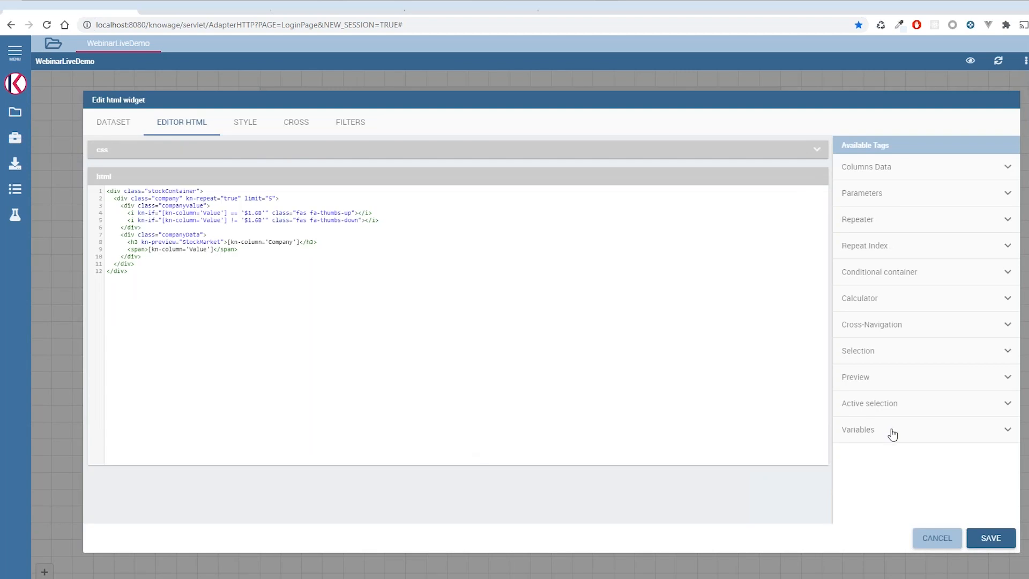
{"action": "left_click", "coordinate": [892, 434]}
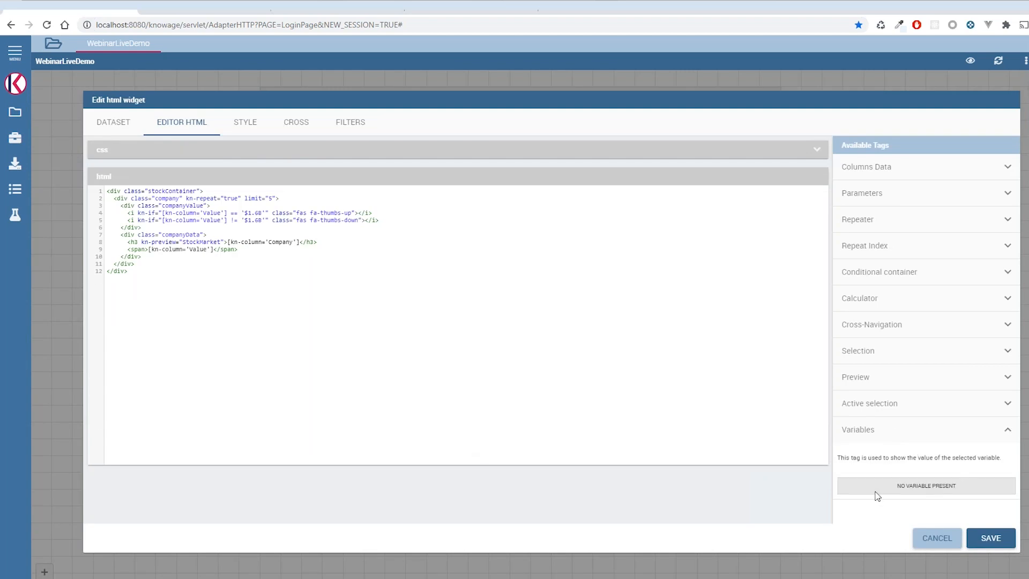
{"action": "left_click", "coordinate": [934, 542]}
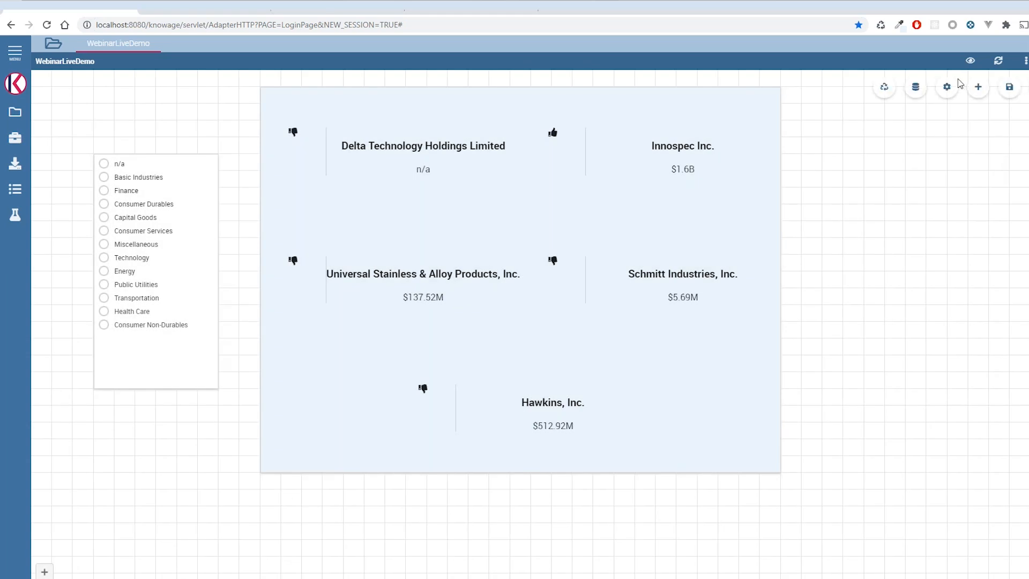
- Add a cockpit variable named myTest in the dashboard's data configuration
{"action": "left_click", "coordinate": [922, 92]}
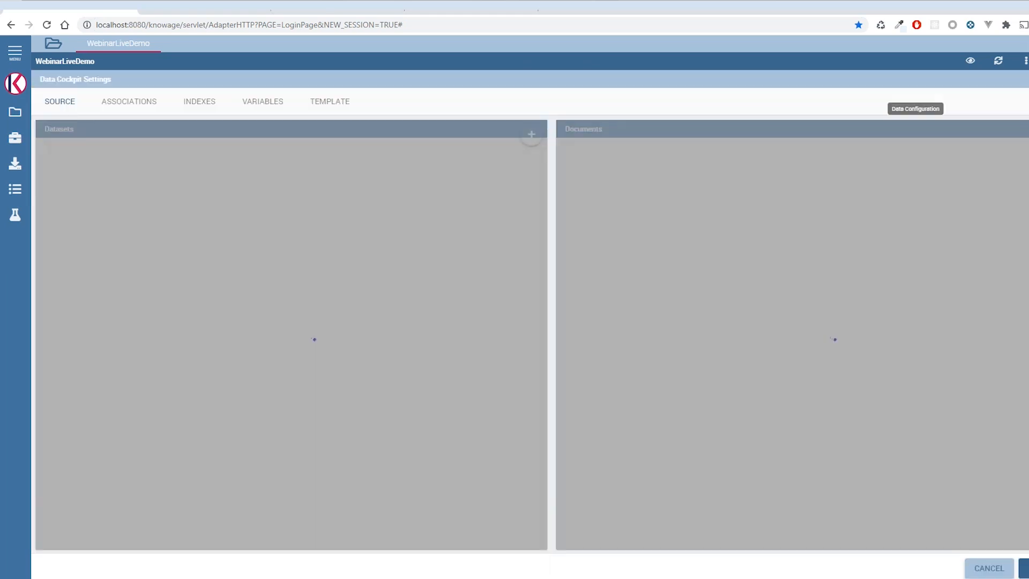
{"action": "left_click", "coordinate": [266, 103]}
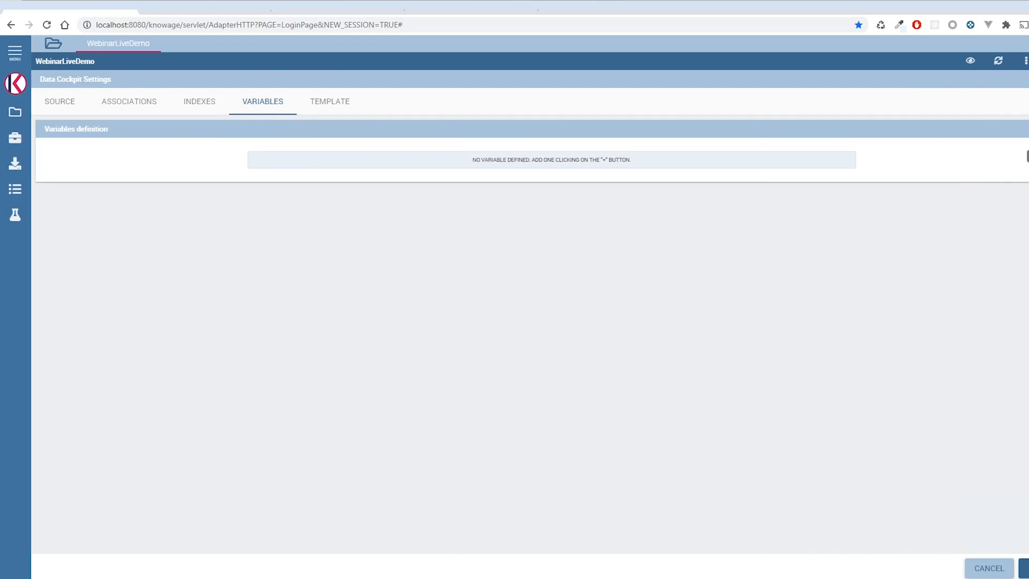
{"action": "left_click", "coordinate": [1028, 129]}
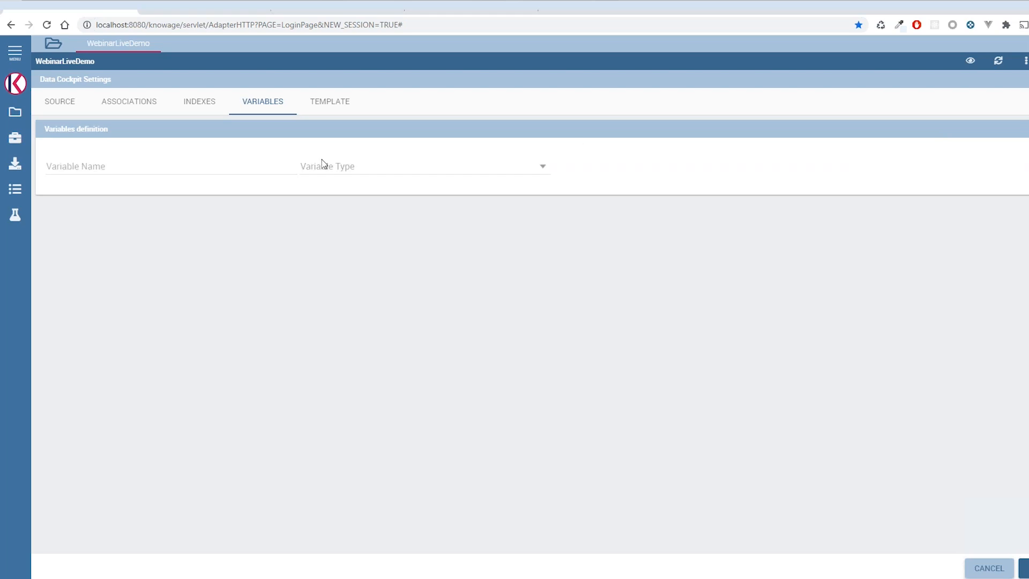
{"action": "left_click", "coordinate": [199, 167]}
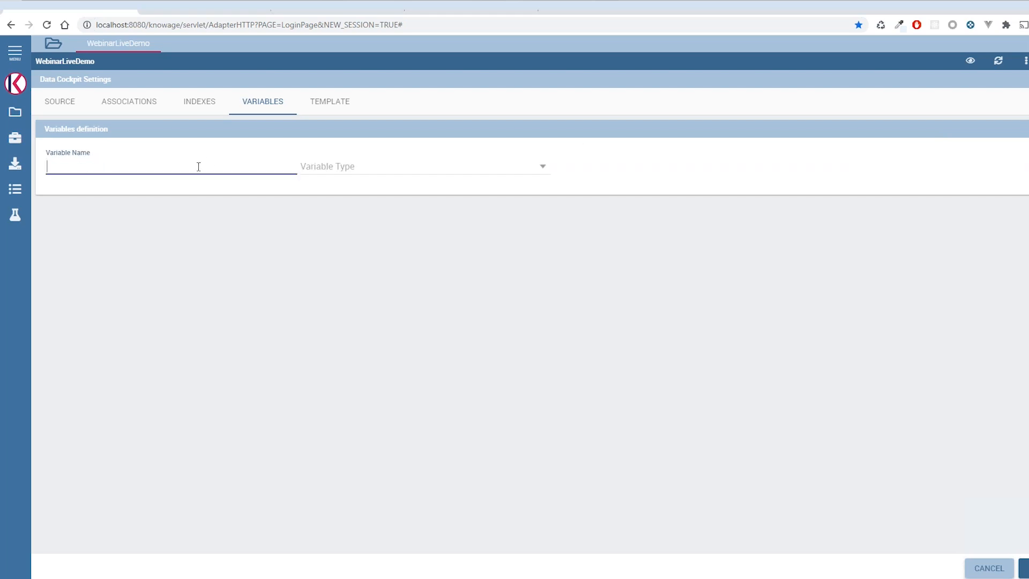
{"action": "type", "text": "myTest"}
- Try the Static type for the myTest variable with the value asdads
{"action": "left_click", "coordinate": [361, 172]}
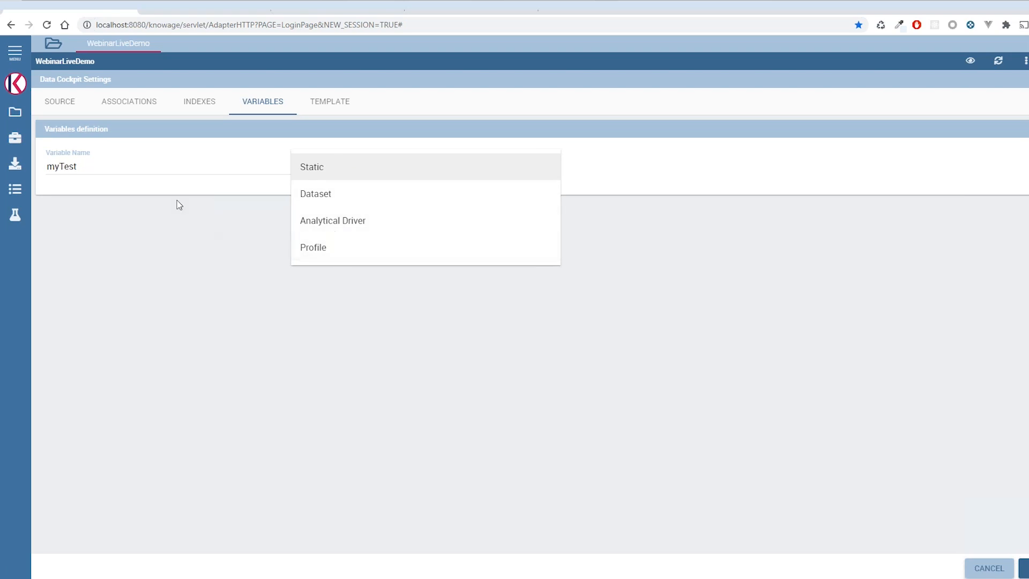
{"action": "left_click", "coordinate": [347, 174]}
{"action": "left_click", "coordinate": [589, 171]}
{"action": "type", "text": "asdads"}
- Try the Dataset type for myTest with StockMarket and look through its column choices
{"action": "left_click", "coordinate": [402, 167]}
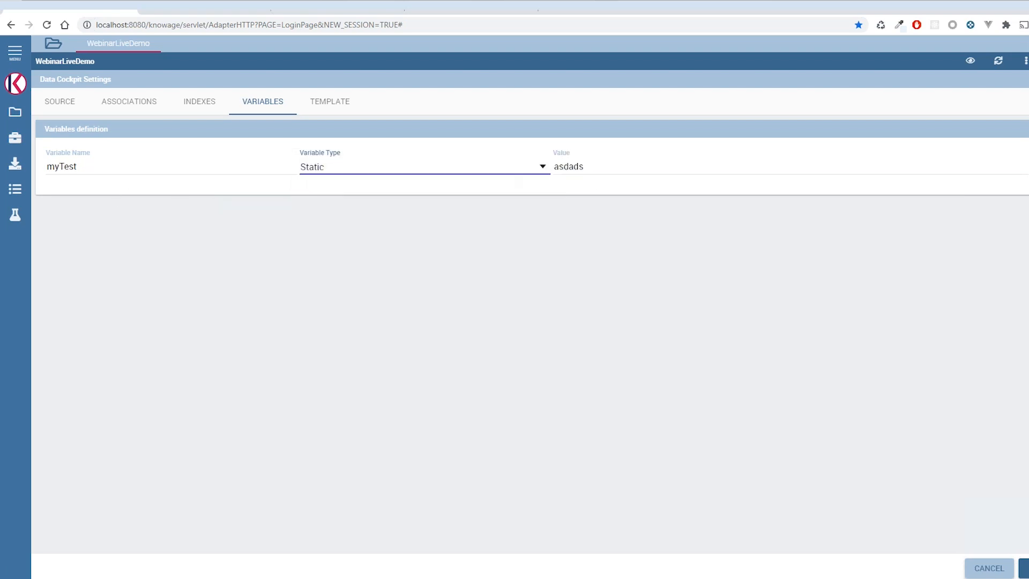
{"action": "left_click", "coordinate": [404, 203]}
{"action": "left_click", "coordinate": [589, 171]}
{"action": "left_click", "coordinate": [589, 170]}
{"action": "left_click", "coordinate": [865, 166]}
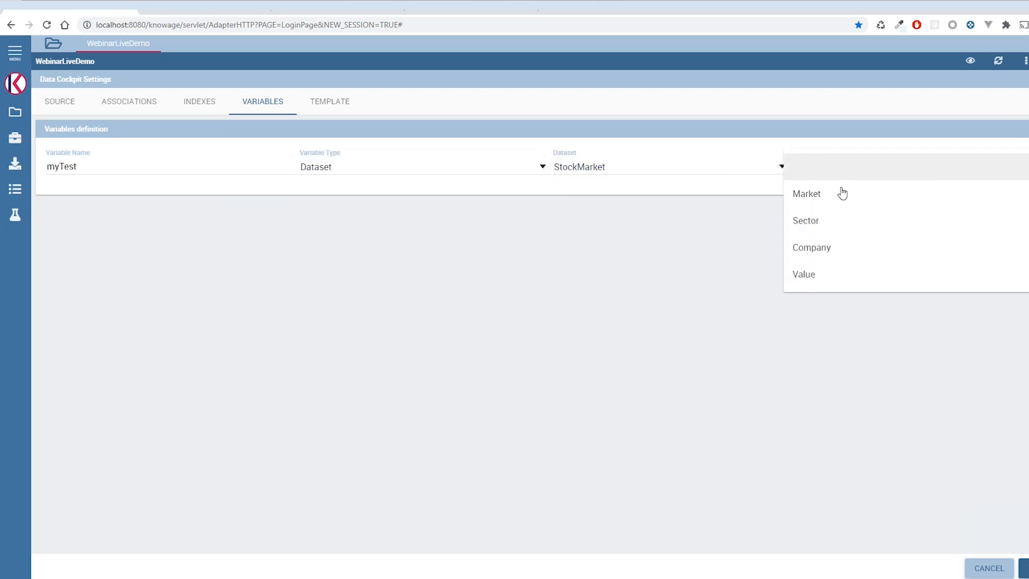
{"action": "left_click", "coordinate": [650, 165]}
- Set myTest to the Profile type with the User Roles attribute and save the data configuration
{"action": "left_click", "coordinate": [386, 167]}
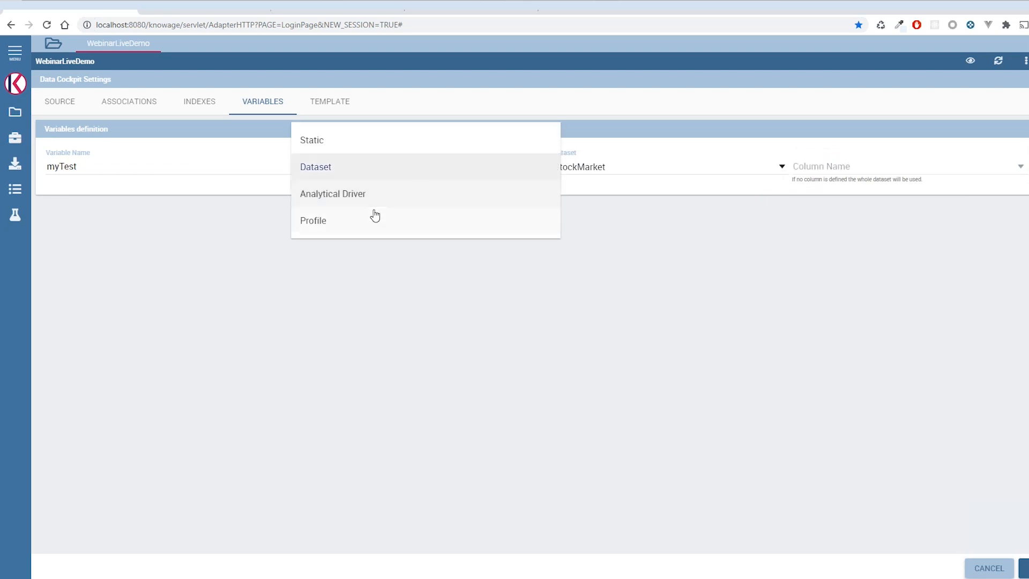
{"action": "left_click", "coordinate": [332, 227]}
{"action": "left_click", "coordinate": [651, 172]}
{"action": "scroll", "coordinate": [607, 198], "scroll_direction": "down", "scroll_amount": 1}
{"action": "scroll", "coordinate": [606, 219], "scroll_direction": "up", "scroll_amount": 1}
{"action": "left_click", "coordinate": [416, 168]}
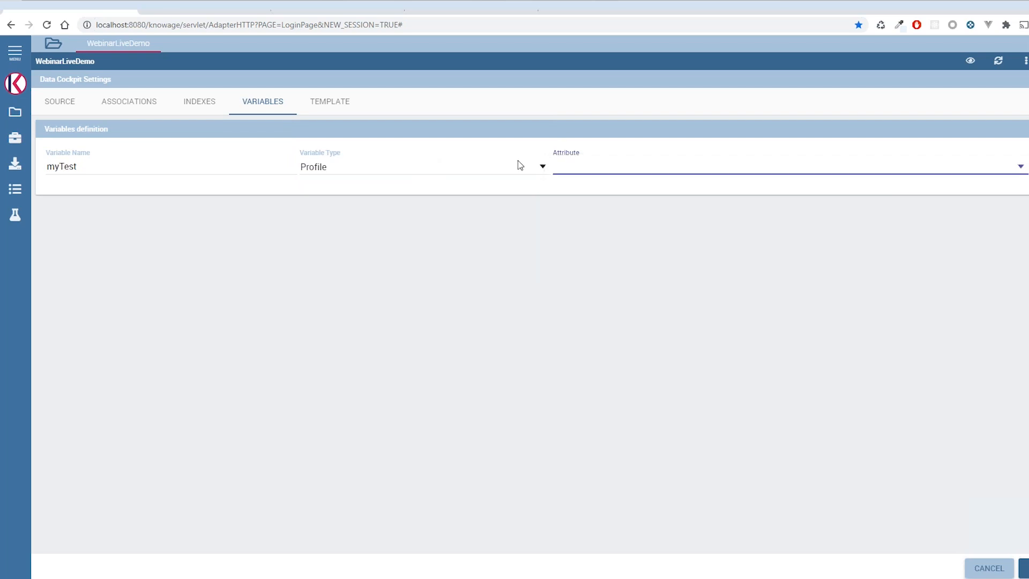
{"action": "left_click", "coordinate": [652, 167]}
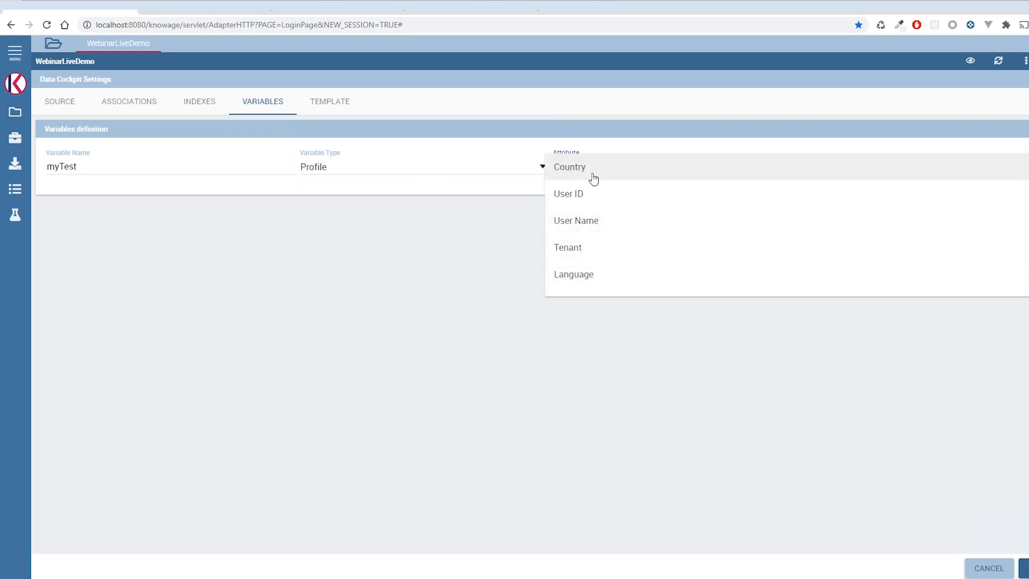
{"action": "scroll", "coordinate": [595, 185], "scroll_direction": "down", "scroll_amount": 1}
{"action": "left_click", "coordinate": [606, 262]}
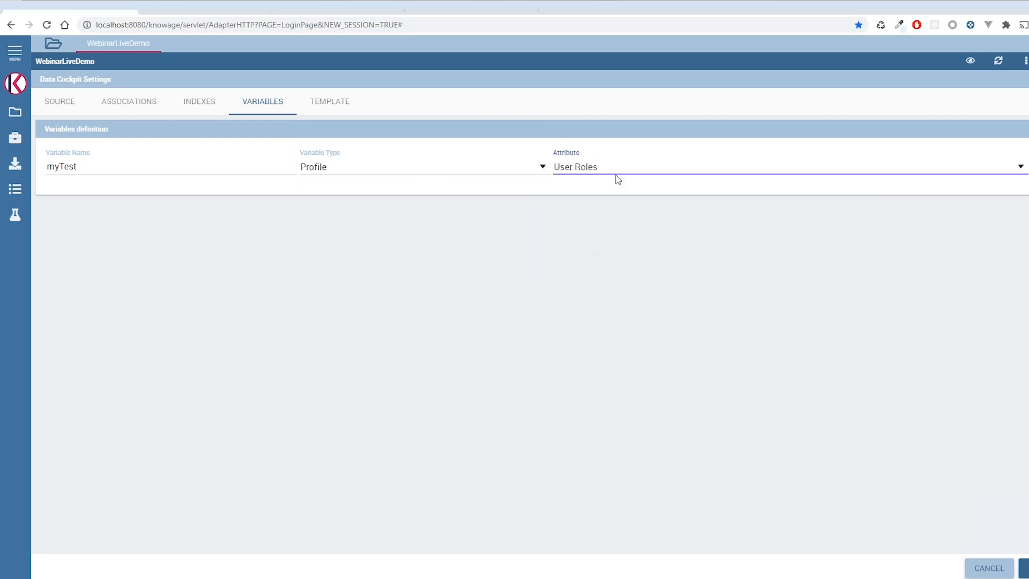
{"action": "left_click", "coordinate": [1024, 568]}
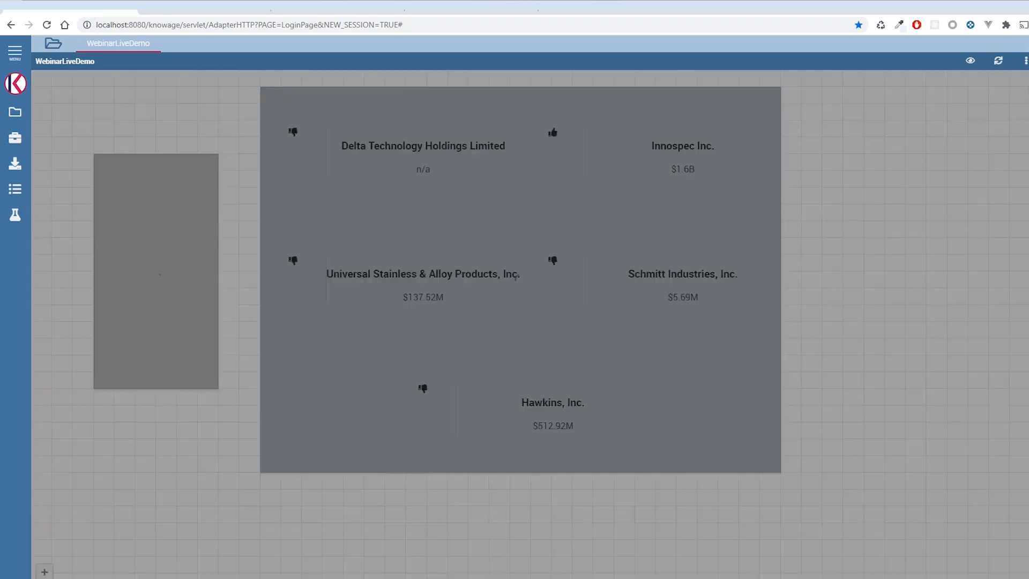
- Reopen the HTML widget's editor and insert a Variables tag for myTest
{"action": "mouse_move", "coordinate": [315, 463]}
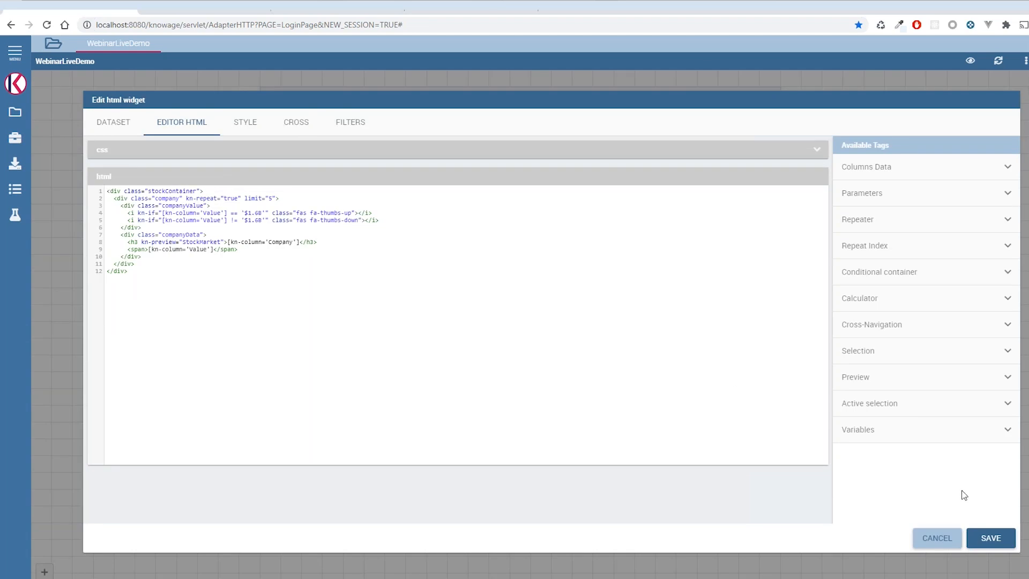
{"action": "key", "text": "Return"}
{"action": "left_click", "coordinate": [914, 438]}
{"action": "scroll", "coordinate": [877, 490], "scroll_direction": "down", "scroll_amount": 1}
{"action": "left_click", "coordinate": [883, 470]}
{"action": "left_click", "coordinate": [885, 474]}
{"action": "left_click", "coordinate": [917, 511]}
- Move the [kn-variable='myTest'] tag to the first line of the HTML, save, and inspect the variable's output above the cards
{"action": "left_click_drag", "start_coordinate": [128, 253], "coordinate": [204, 254]}
{"action": "key", "text": "ctrl+c"}
{"action": "key", "text": "BackSpace"}
{"action": "left_click", "coordinate": [121, 166]}
{"action": "key", "text": "ctrl+v"}
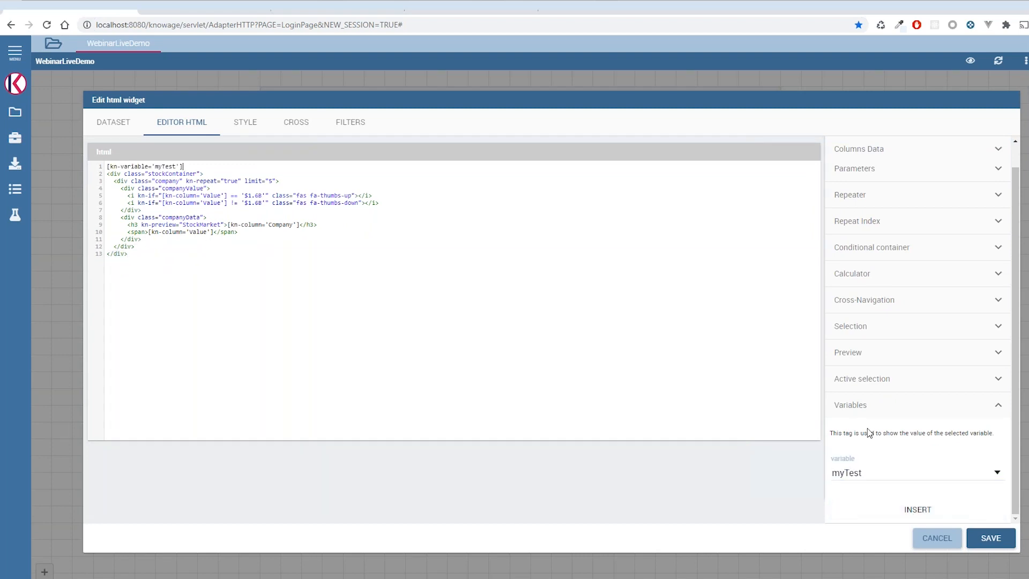
{"action": "left_click", "coordinate": [991, 538]}
{"action": "left_click_drag", "start_coordinate": [295, 98], "coordinate": [249, 96]}
{"action": "left_click", "coordinate": [292, 96]}
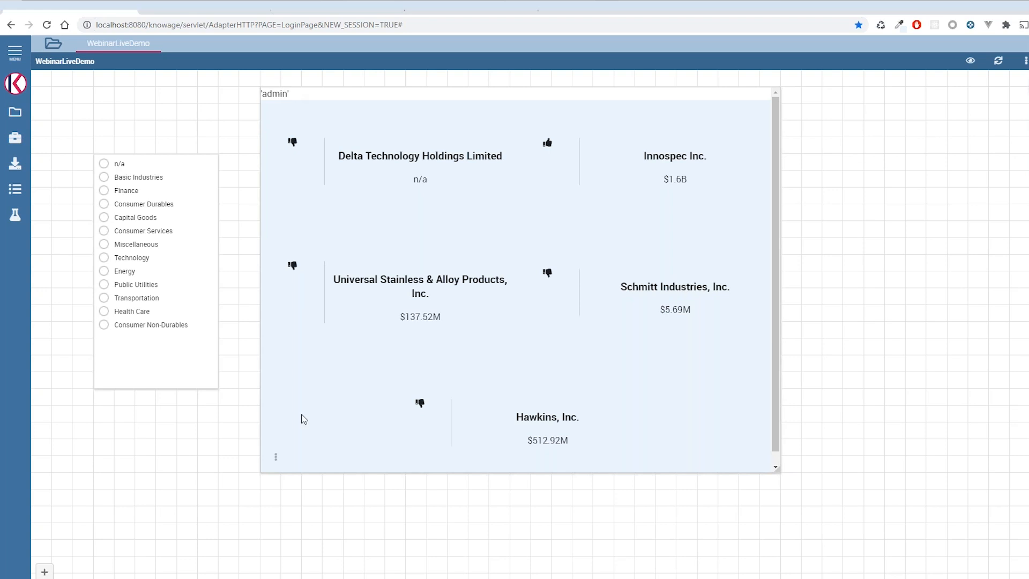
- Reopen the widget's editor and delete the [kn-variable='myTest'] line from the HTML
{"action": "mouse_move", "coordinate": [274, 457]}
{"action": "left_click", "coordinate": [327, 457]}
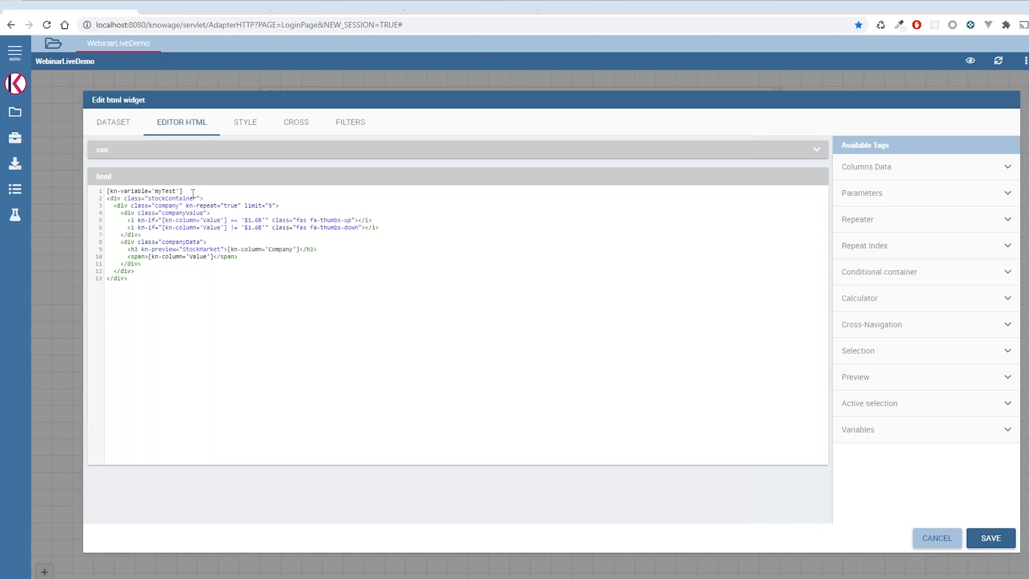
{"action": "left_click_drag", "start_coordinate": [190, 190], "coordinate": [107, 191]}
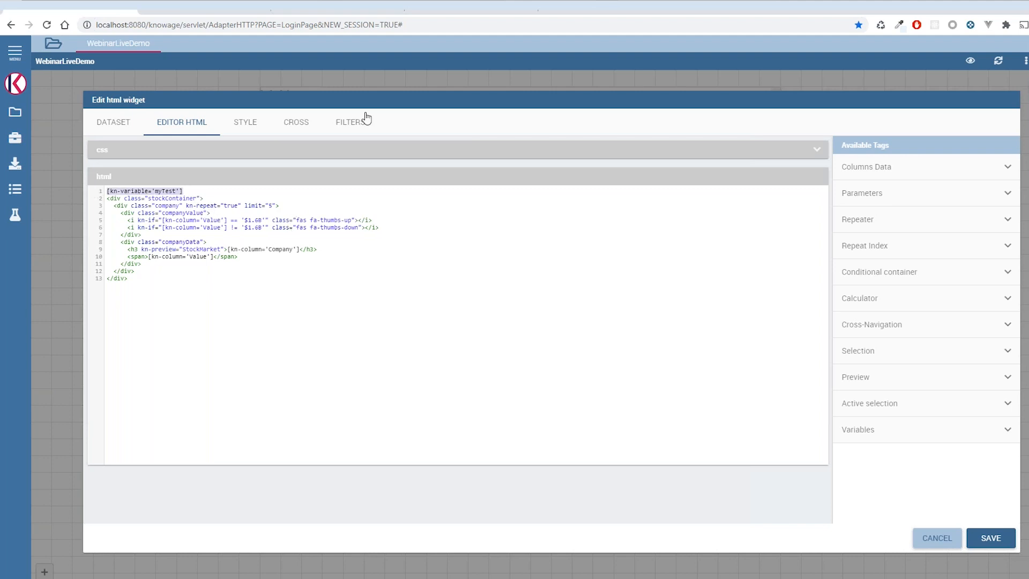
{"action": "key", "text": "Delete"}
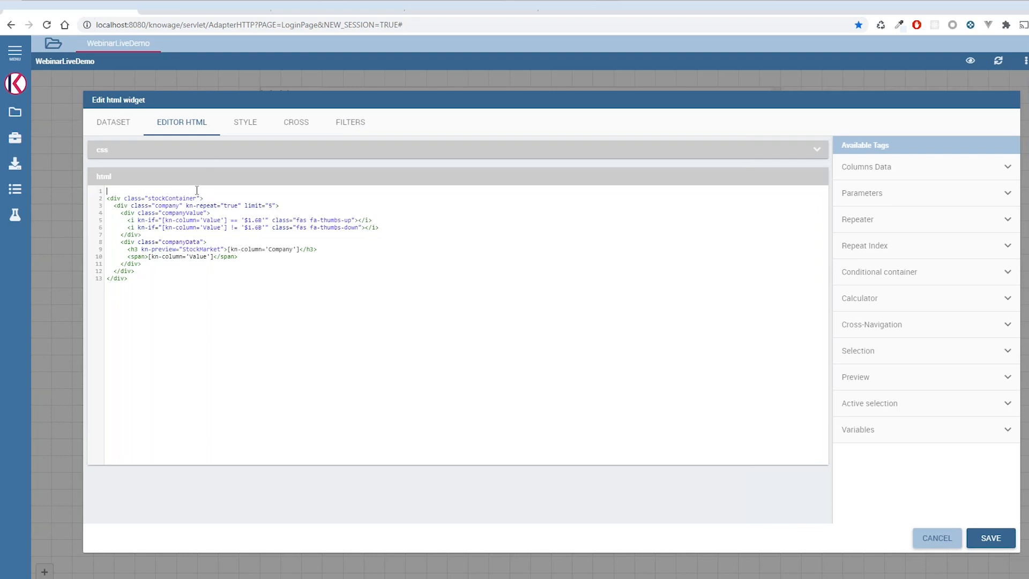
{"action": "key", "text": "Delete"}
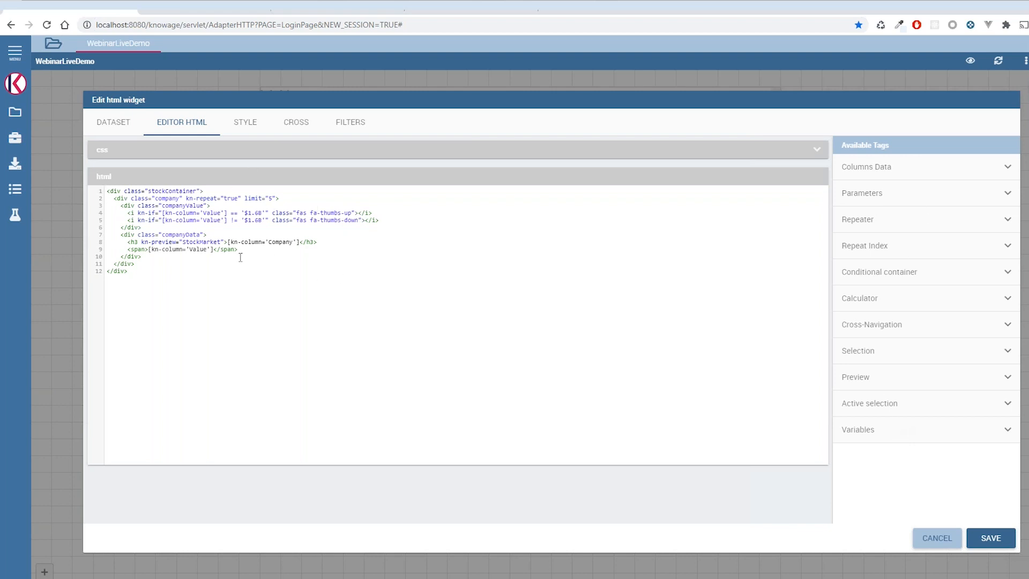
- Try replacing the .company width in the CSS with the [kn-column='Value'] tag, restoring 50% at the end
{"action": "left_click", "coordinate": [213, 159]}
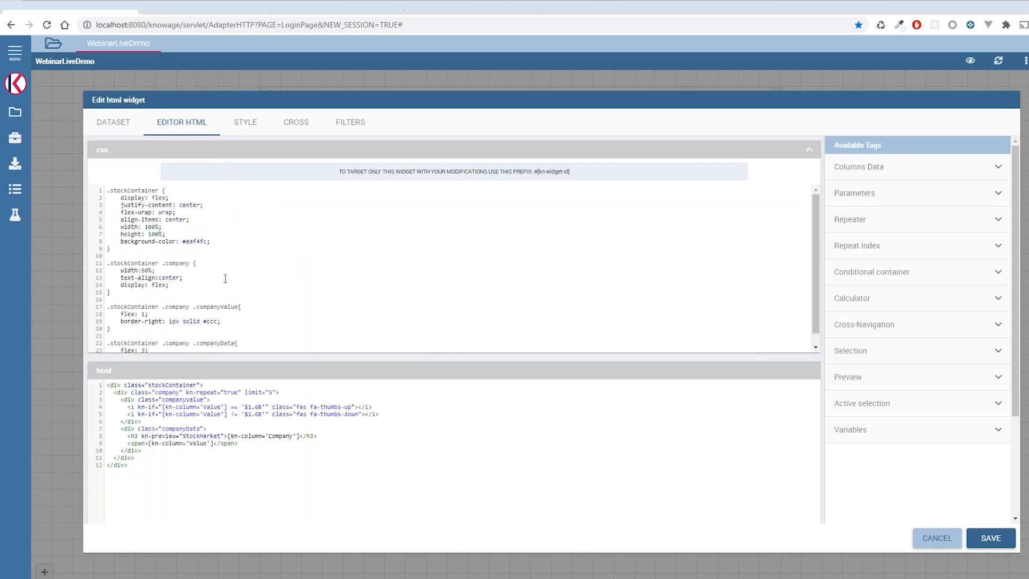
{"action": "scroll", "coordinate": [240, 254], "scroll_direction": "down", "scroll_amount": 1}
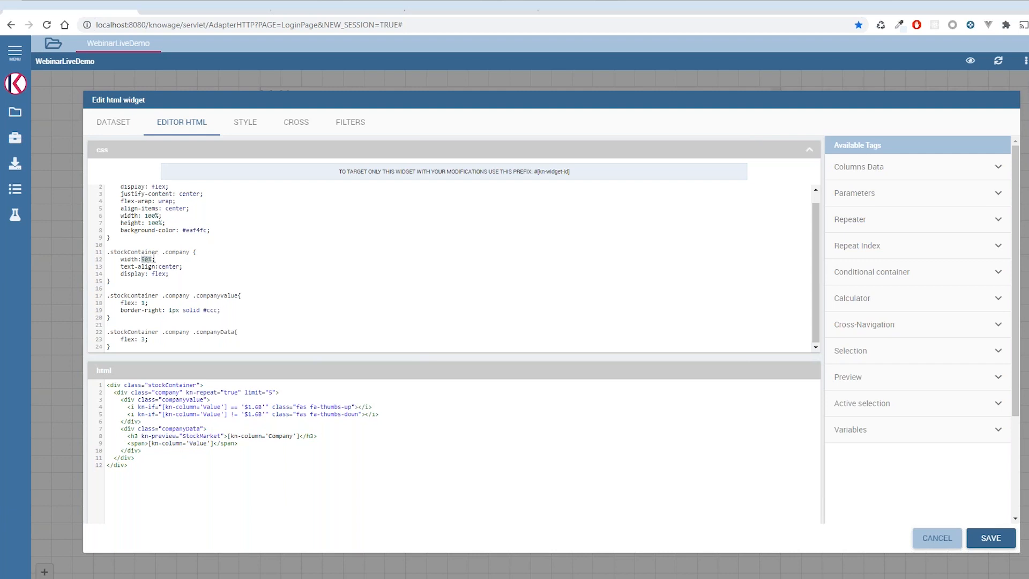
{"action": "key", "text": "BackSpace"}
{"action": "left_click_drag", "start_coordinate": [229, 408], "coordinate": [162, 407]}
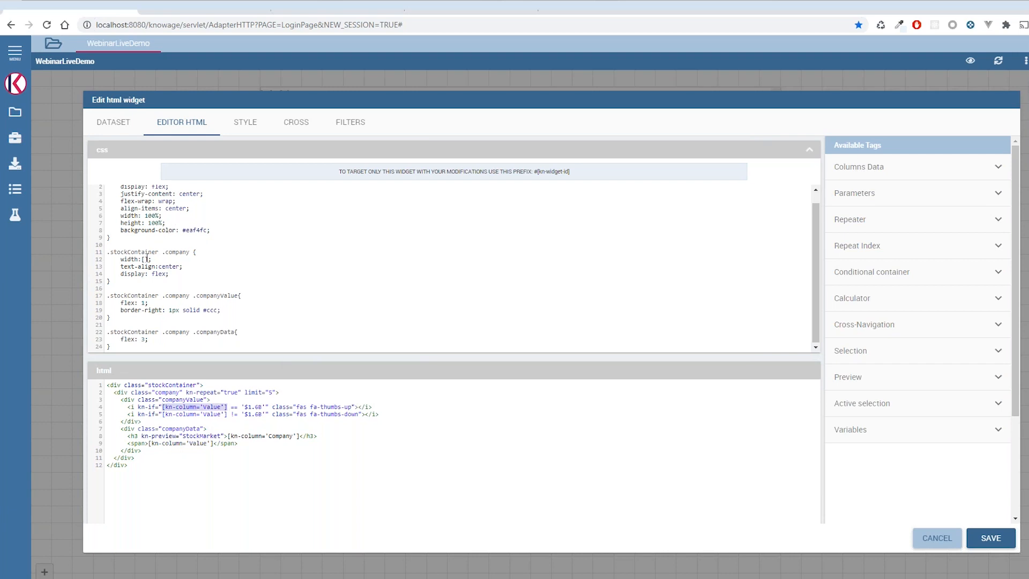
{"action": "type", "text": "[kn-column='Value']"}
{"action": "mouse_move", "coordinate": [144, 260]}
{"action": "left_mouse_down"}
{"action": "mouse_move", "coordinate": [208, 260]}
{"action": "mouse_move", "coordinate": [142, 260]}
{"action": "left_mouse_up"}
{"action": "left_click", "coordinate": [207, 260]}
{"action": "key", "text": "BackSpace"}
{"action": "scroll", "coordinate": [336, 225], "scroll_direction": "up", "scroll_amount": 1}
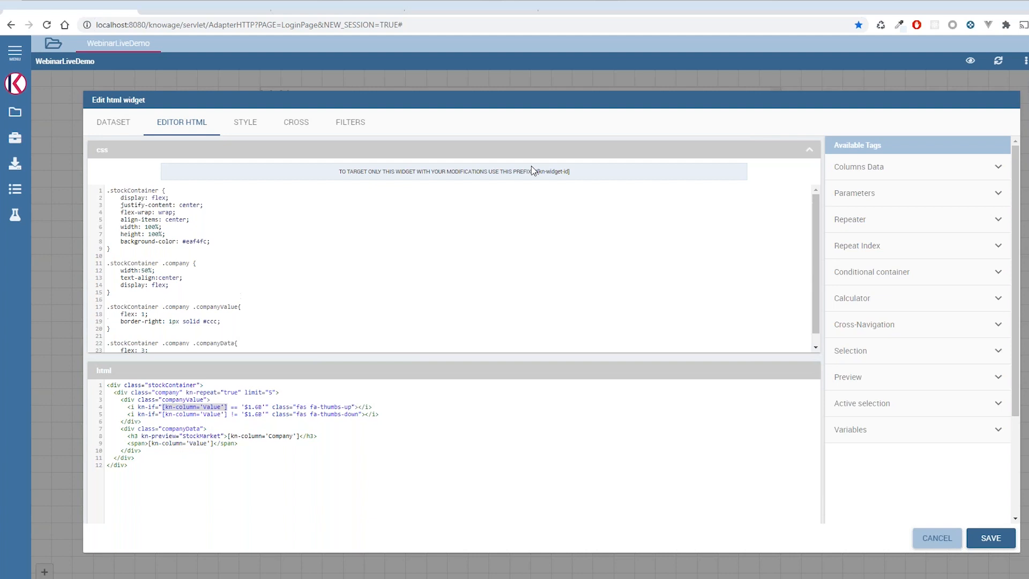
- Prefix the first .stockContainer CSS rule with #[kn-widget-id] and save the HTML widget
{"action": "left_click", "coordinate": [575, 178]}
{"action": "left_click", "coordinate": [108, 193]}
{"action": "type", "text": "#[kn-widget-id]"}
{"action": "mouse_move", "coordinate": [162, 190]}
{"action": "left_mouse_down"}
{"action": "mouse_move", "coordinate": [187, 235]}
{"action": "mouse_move", "coordinate": [164, 189]}
{"action": "left_mouse_up"}
{"action": "left_click", "coordinate": [193, 244]}
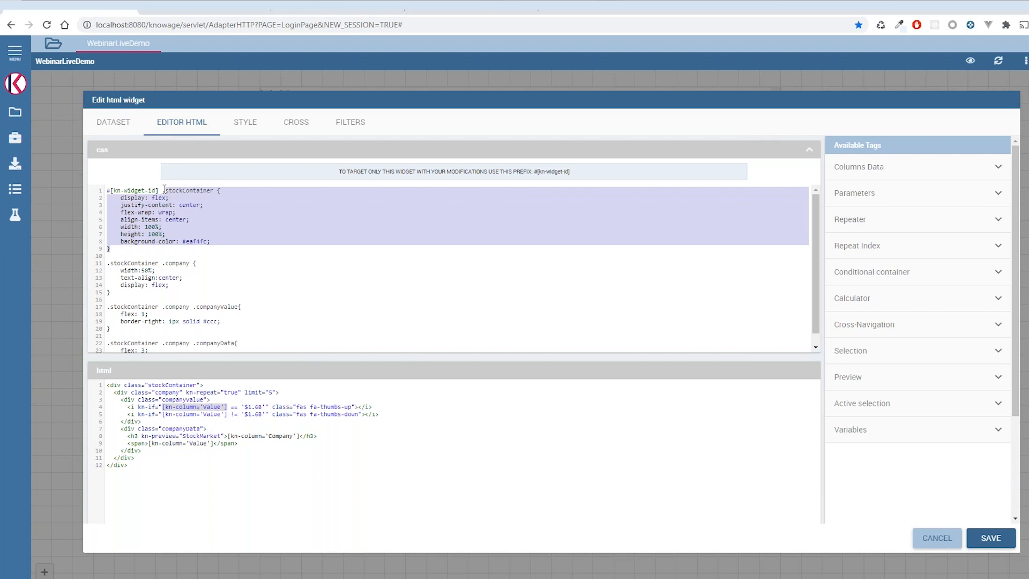
{"action": "left_click", "coordinate": [205, 222]}
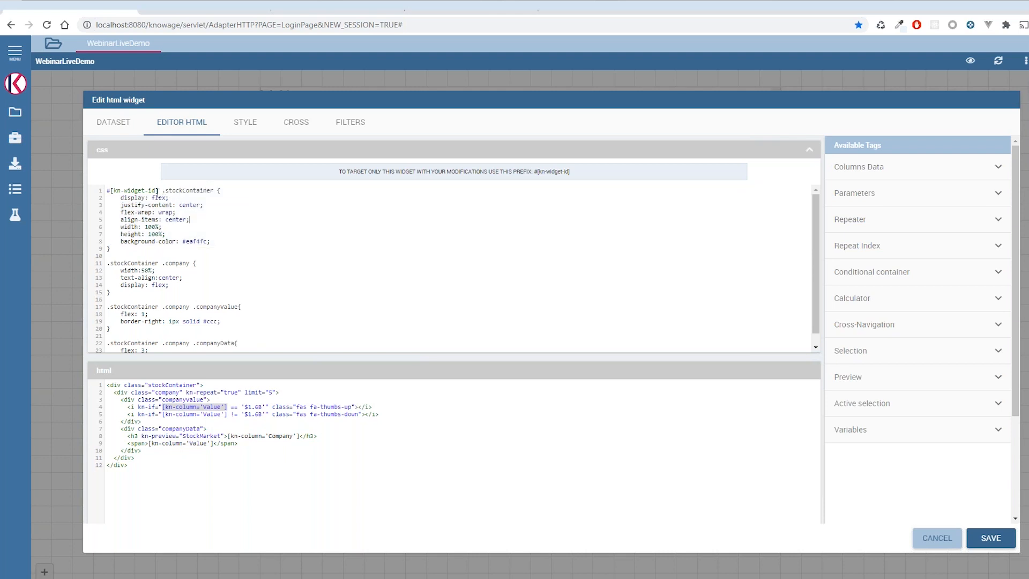
{"action": "left_click_drag", "start_coordinate": [161, 190], "coordinate": [118, 189]}
{"action": "left_click", "coordinate": [163, 212]}
{"action": "left_click", "coordinate": [581, 176]}
{"action": "left_click_drag", "start_coordinate": [152, 187], "coordinate": [118, 193]}
{"action": "left_click", "coordinate": [279, 214]}
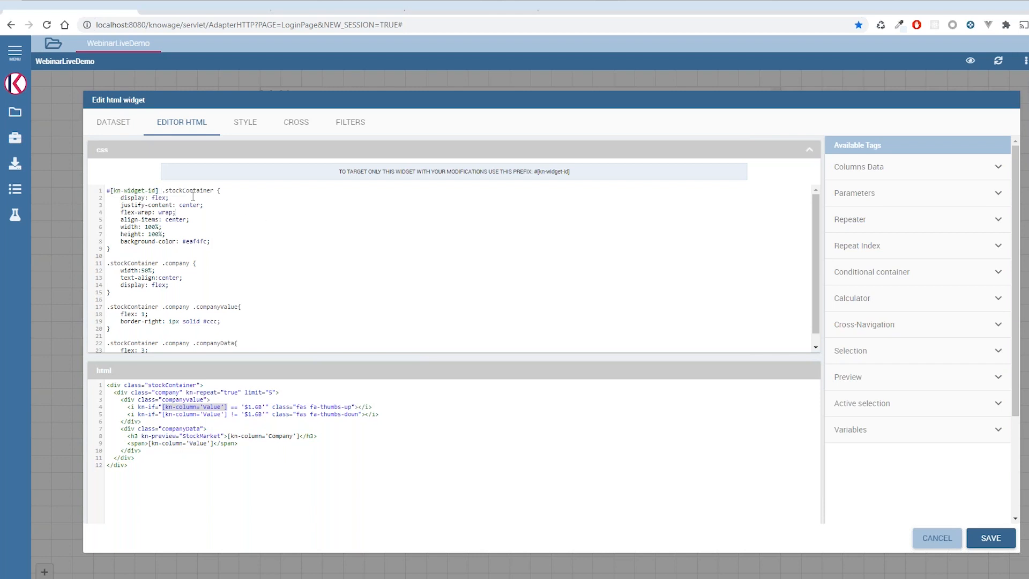
{"action": "left_click", "coordinate": [1001, 541]}
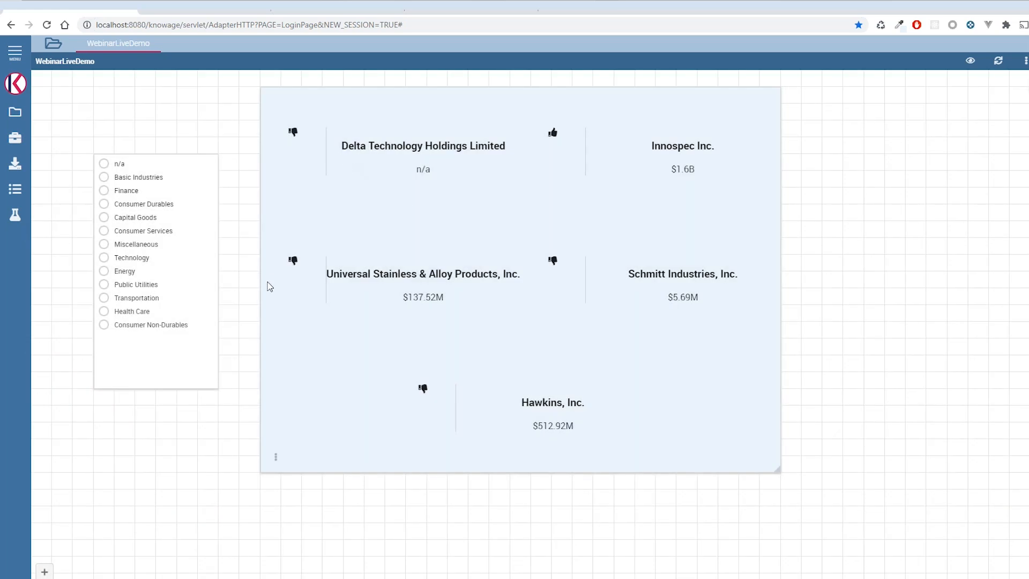
- Reopen the HTML widget's editor, check the #[kn-widget-id] prefix in its CSS, and close it without saving
{"action": "mouse_move", "coordinate": [278, 465]}
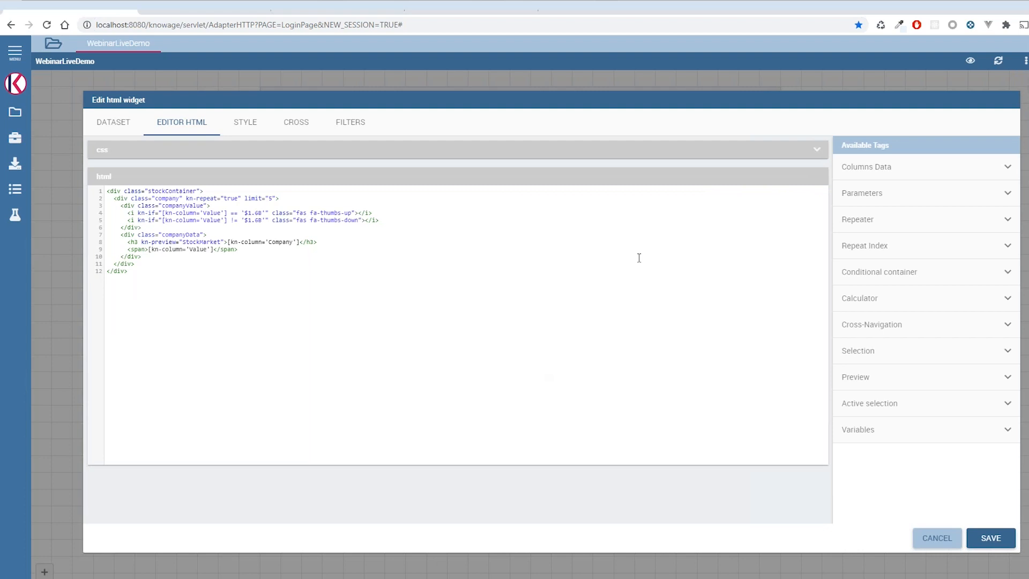
{"action": "left_click", "coordinate": [233, 158]}
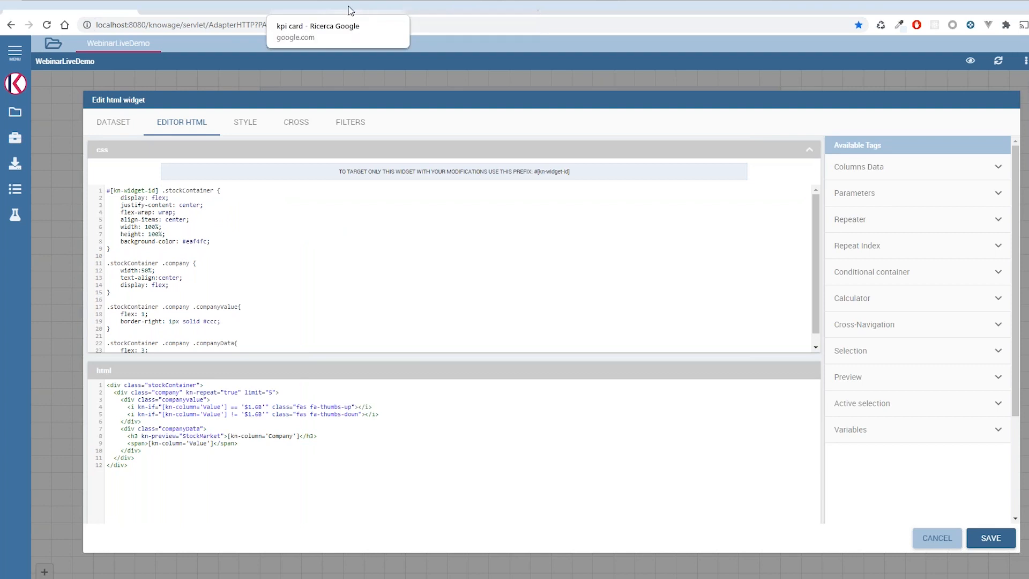
{"action": "left_click", "coordinate": [937, 537]}
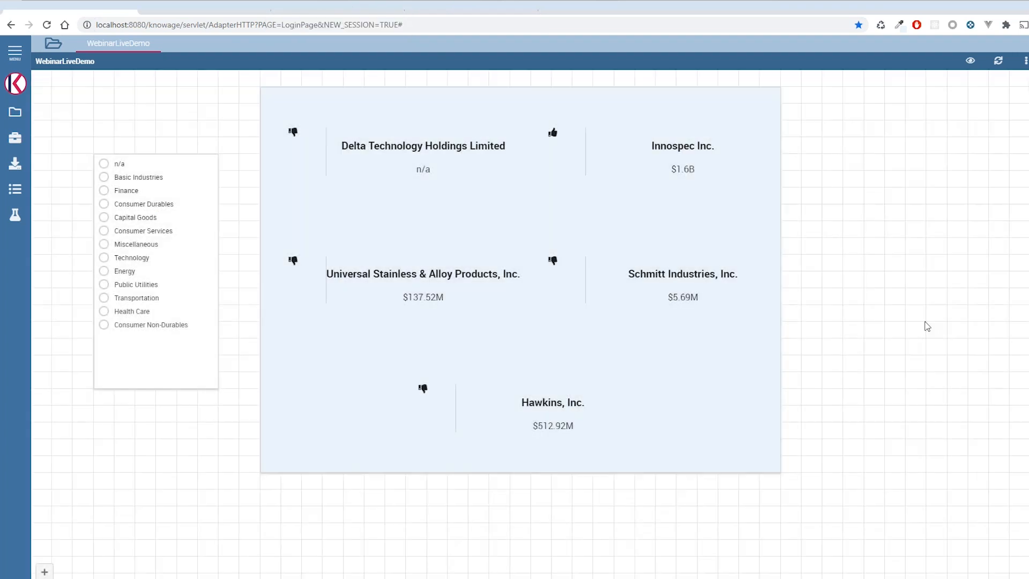
- Open the KPI card example document from the Webinar folder and filter its card by the fifth name in the selector
{"action": "left_click", "coordinate": [53, 47]}
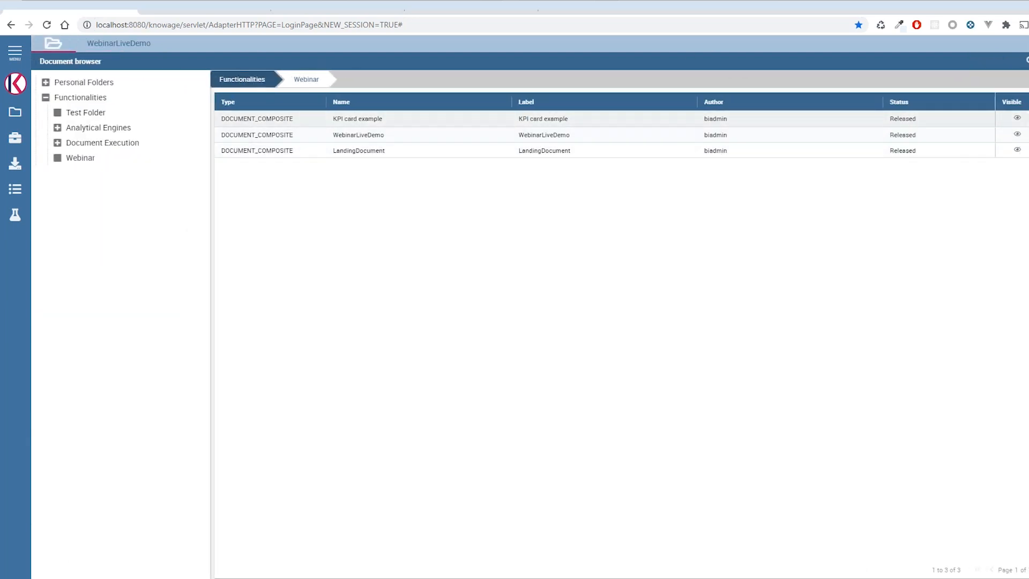
{"action": "left_click", "coordinate": [1027, 119]}
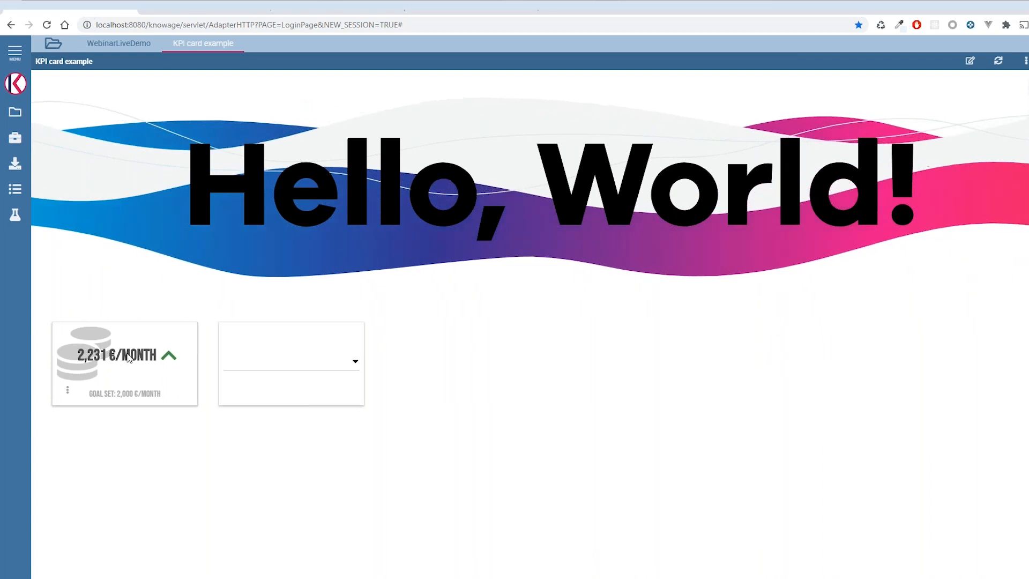
{"action": "left_click", "coordinate": [271, 365]}
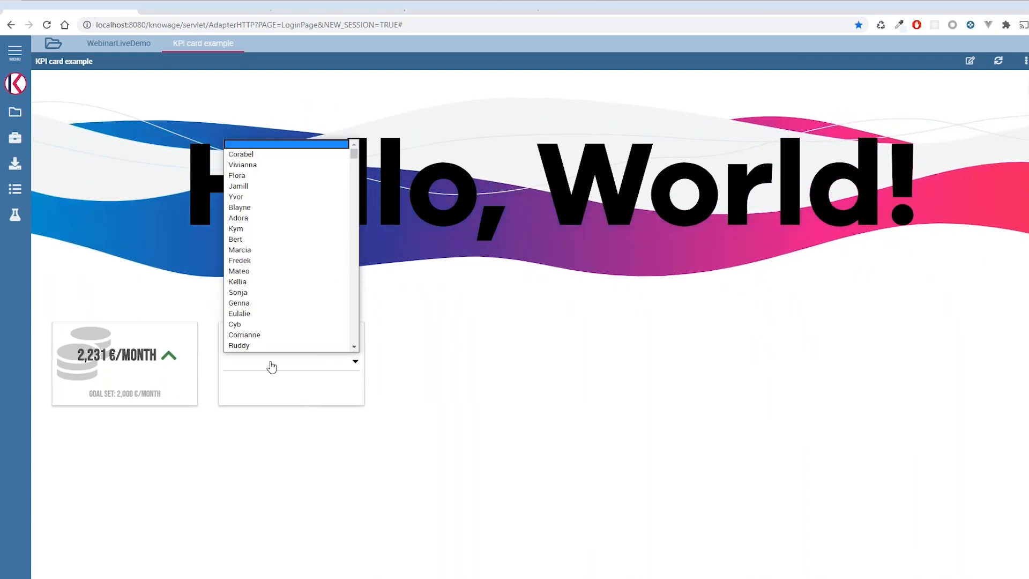
{"action": "scroll", "coordinate": [272, 190], "scroll_direction": "up", "scroll_amount": 1}
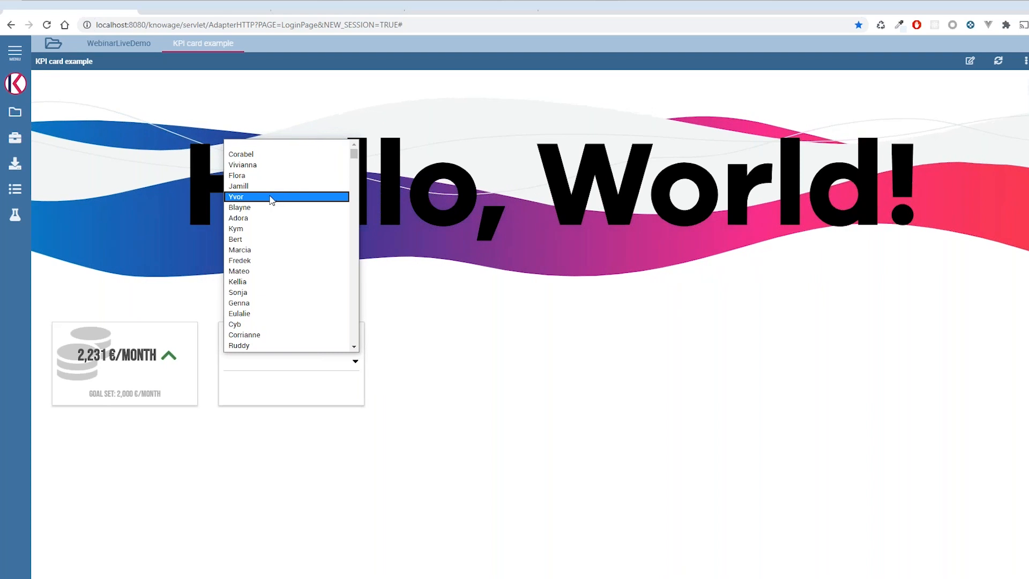
{"action": "left_click", "coordinate": [289, 196]}
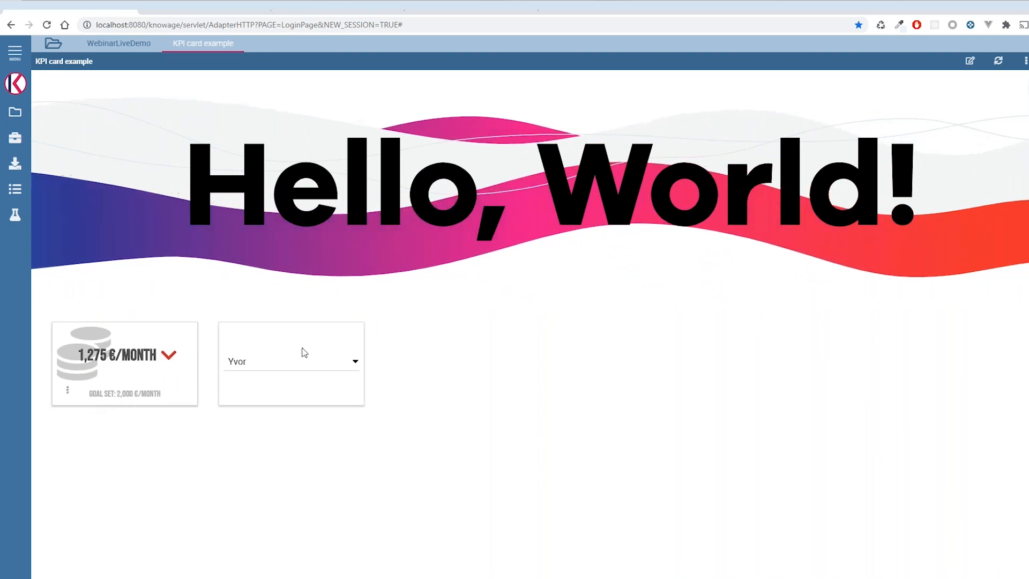
- Clear the selector's current choice and filter the KPI card by a different name further down the list
{"action": "left_click", "coordinate": [345, 363]}
{"action": "left_click", "coordinate": [373, 333]}
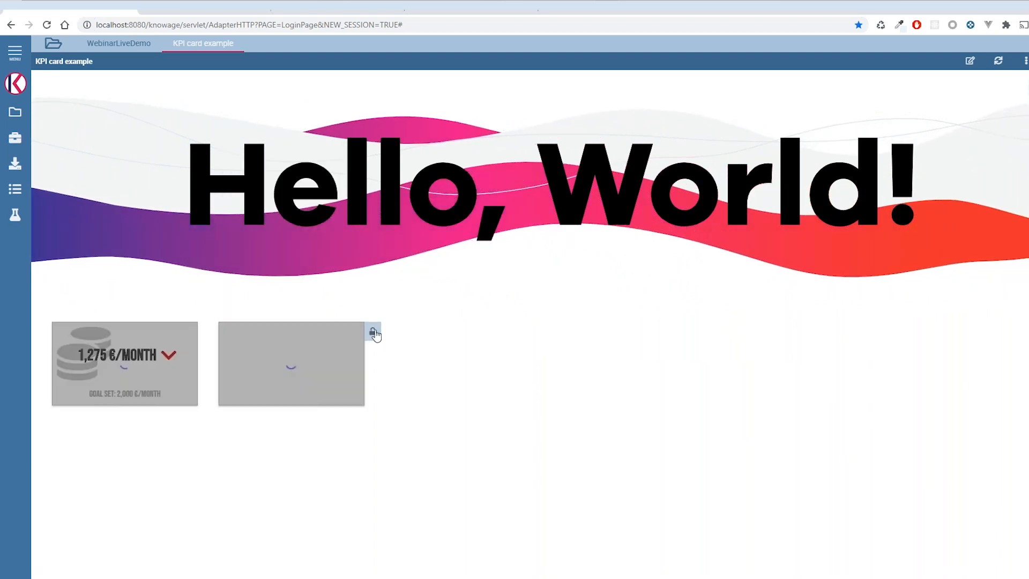
{"action": "left_click", "coordinate": [336, 370]}
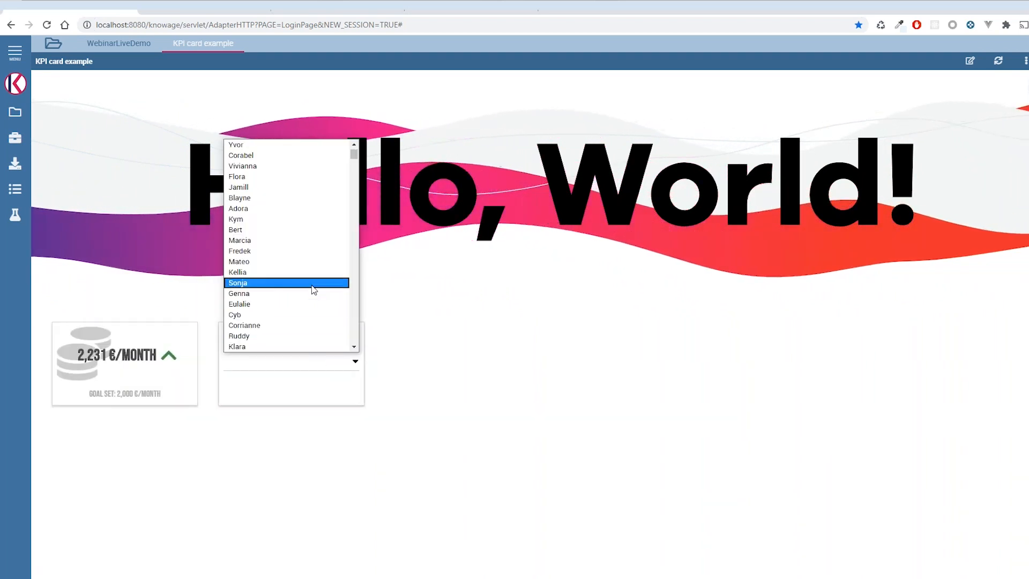
{"action": "left_click", "coordinate": [288, 336]}
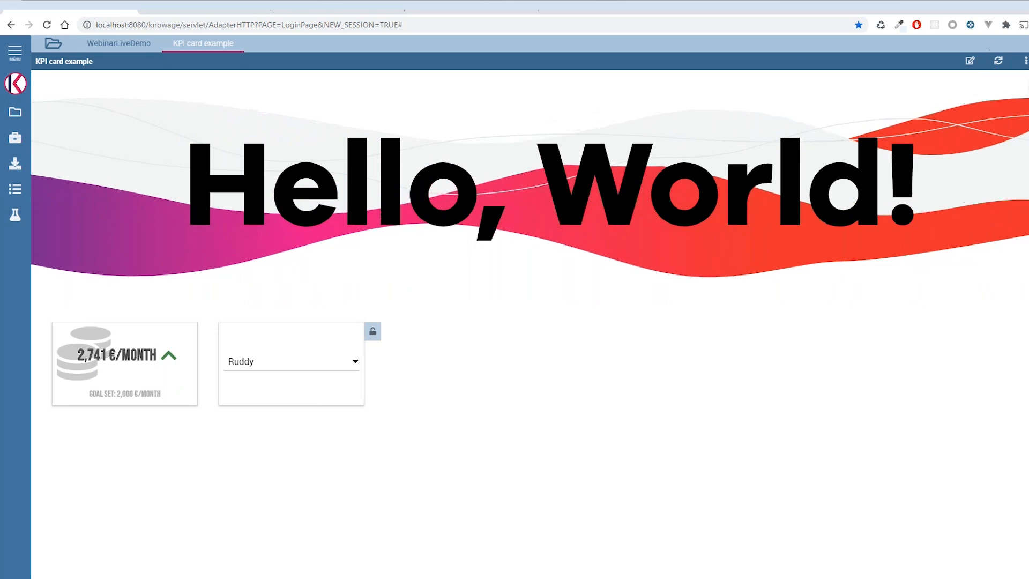
- Switch the KPI card example to edit mode, open the KPI card's editor, and examine the formatted [kn-column='int'] value and €/month text
{"action": "left_click", "coordinate": [971, 62]}
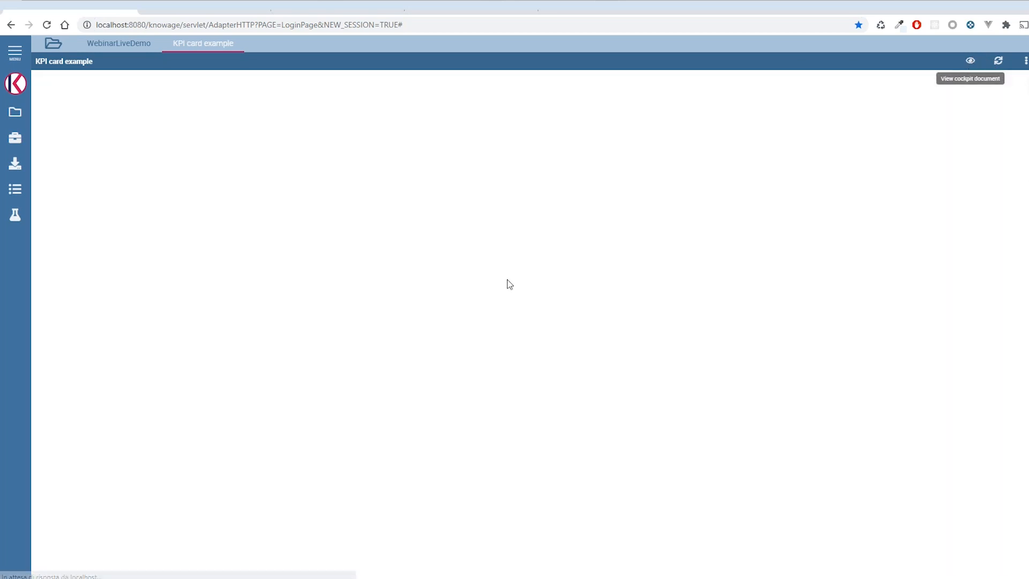
{"action": "mouse_move", "coordinate": [68, 390]}
{"action": "left_click", "coordinate": [119, 391]}
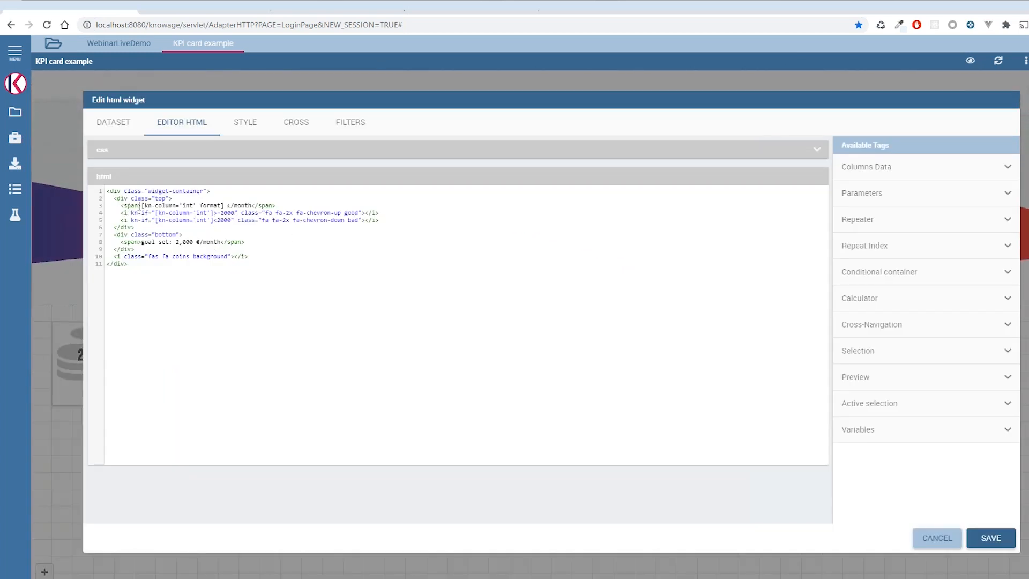
{"action": "left_click_drag", "start_coordinate": [142, 206], "coordinate": [228, 204]}
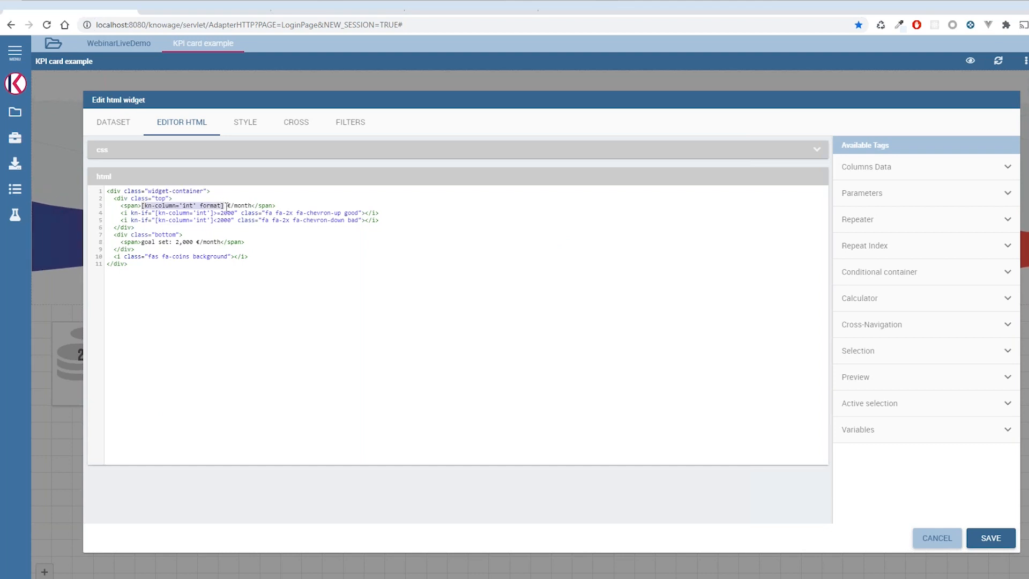
{"action": "left_click", "coordinate": [215, 205]}
{"action": "left_click", "coordinate": [252, 205], "text": "shift"}
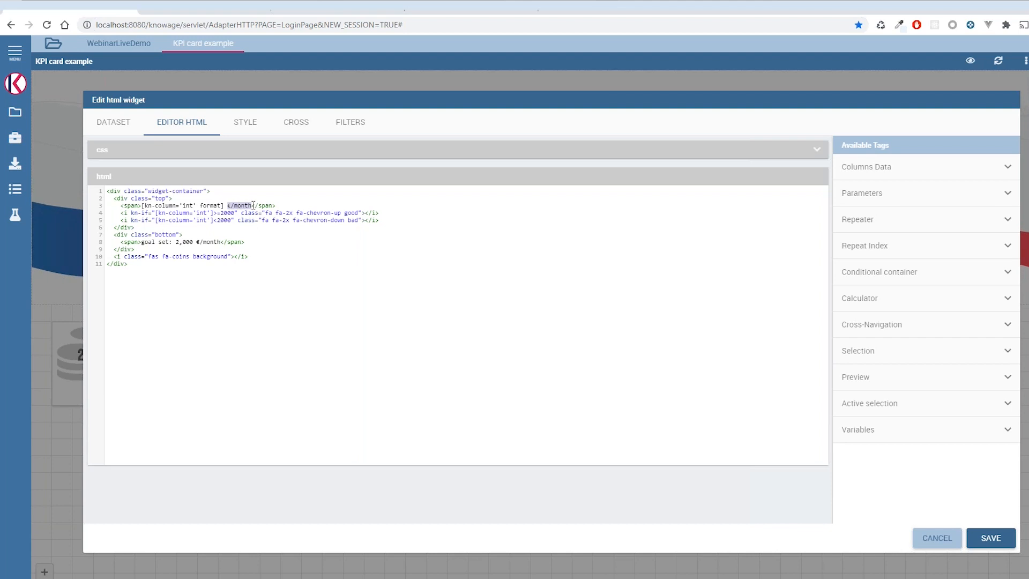
- Examine the KPI card's kn-if conditions, chevron icons, goal text and fa-coins icon, and close the editor without saving
{"action": "left_click_drag", "start_coordinate": [156, 213], "coordinate": [210, 213]}
{"action": "left_click", "coordinate": [278, 213]}
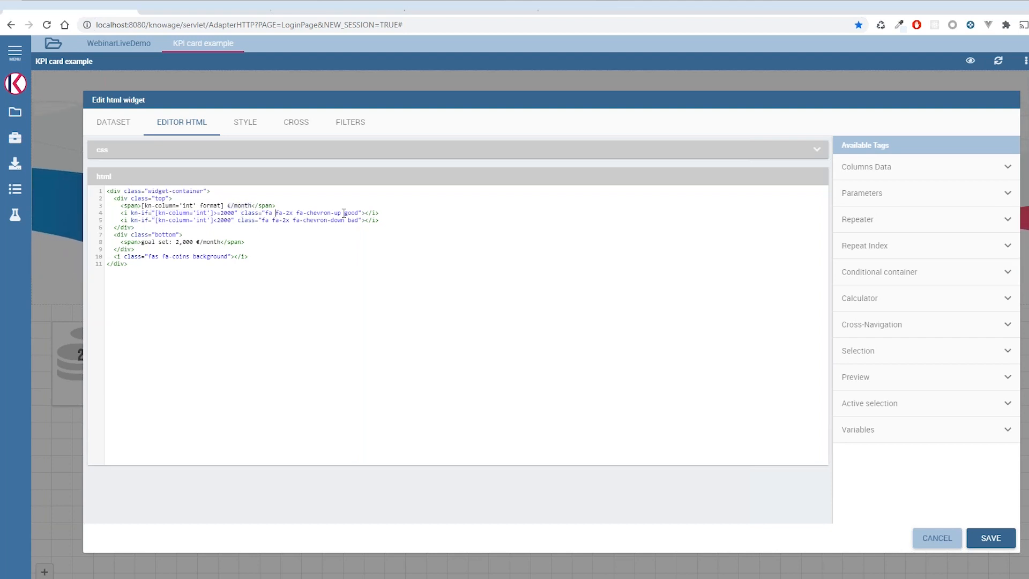
{"action": "left_click_drag", "start_coordinate": [234, 205], "coordinate": [235, 212]}
{"action": "double_click", "coordinate": [235, 213]}
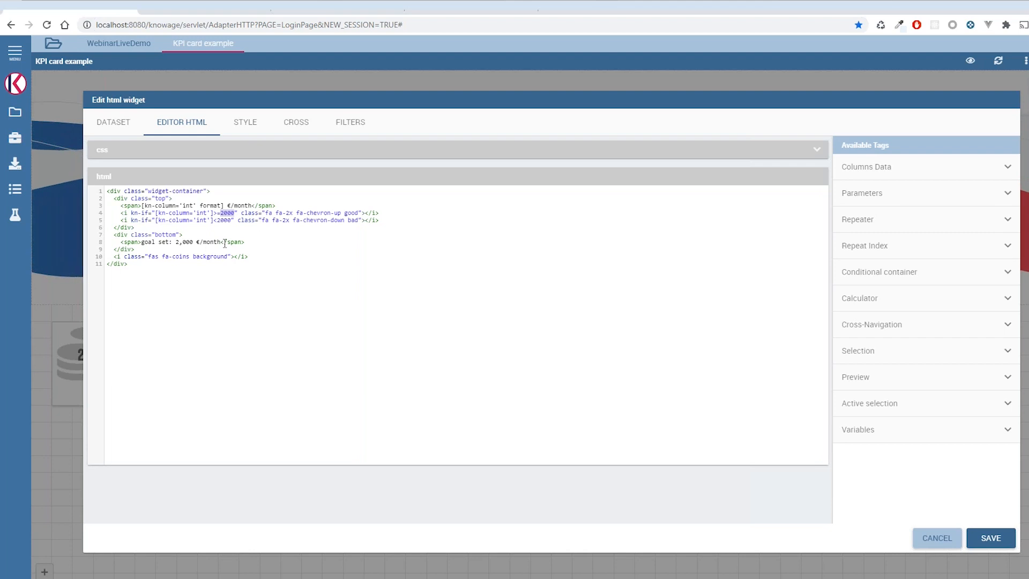
{"action": "left_click_drag", "start_coordinate": [220, 242], "coordinate": [143, 240]}
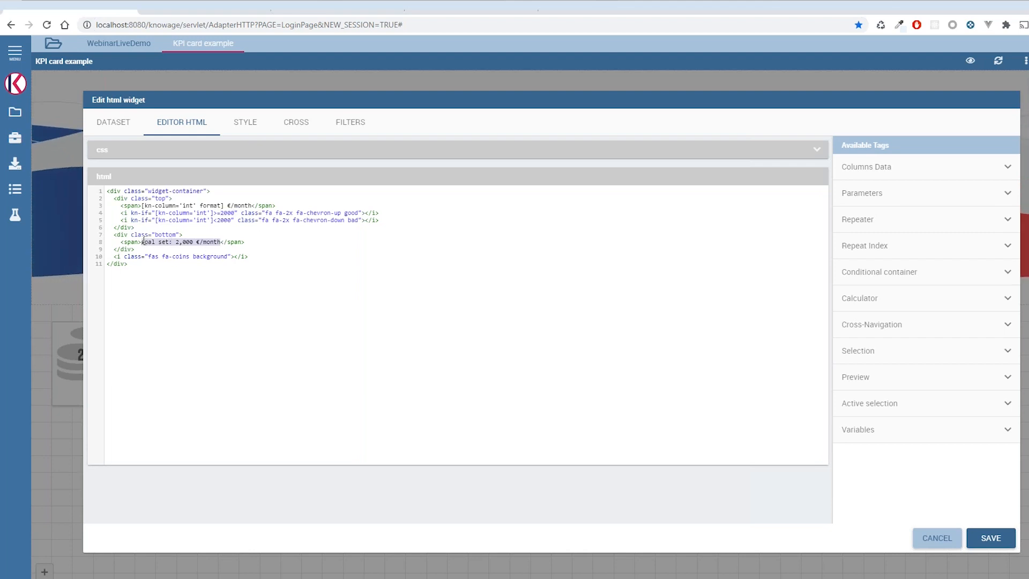
{"action": "left_click", "coordinate": [177, 259]}
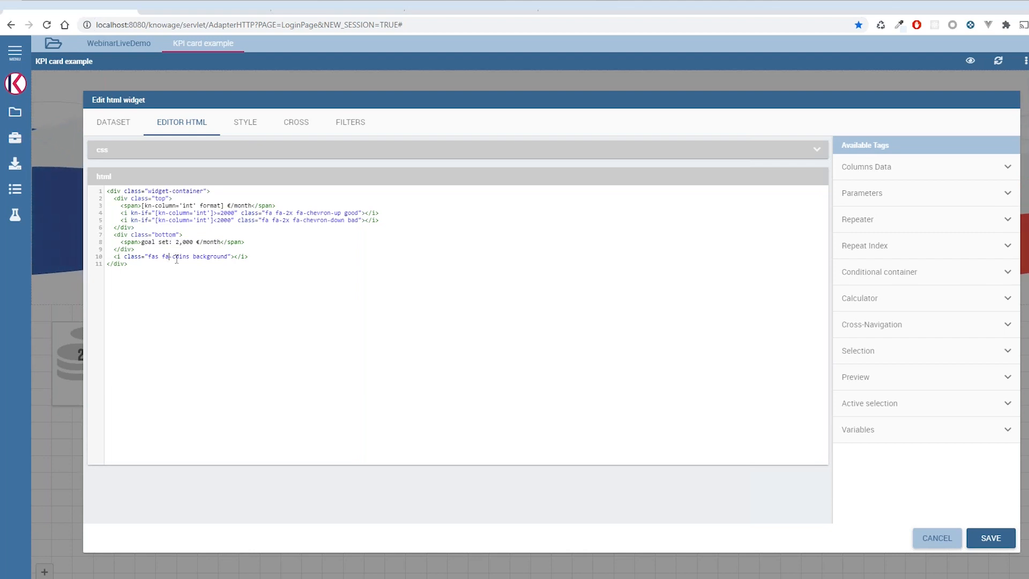
{"action": "left_click", "coordinate": [941, 541]}
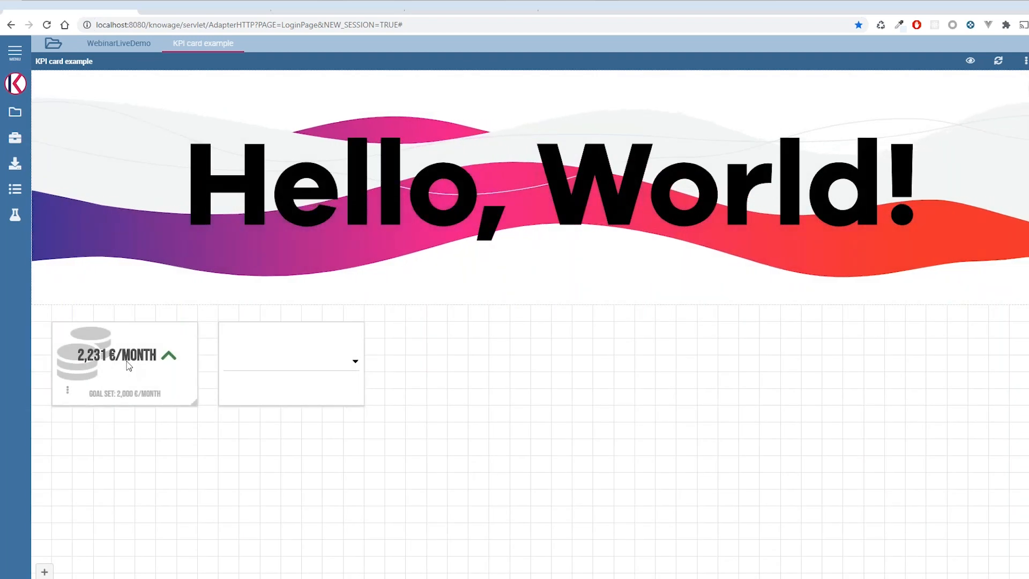
- Open the Hello, World! banner widget's editor and examine the SVG text block in its HTML
{"action": "left_click", "coordinate": [54, 290]}
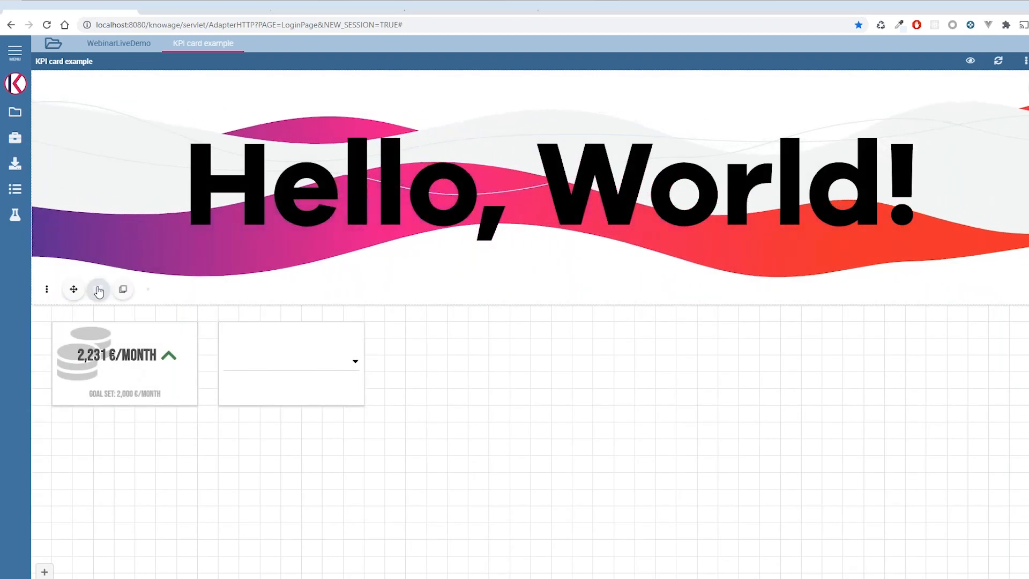
{"action": "left_click", "coordinate": [98, 290]}
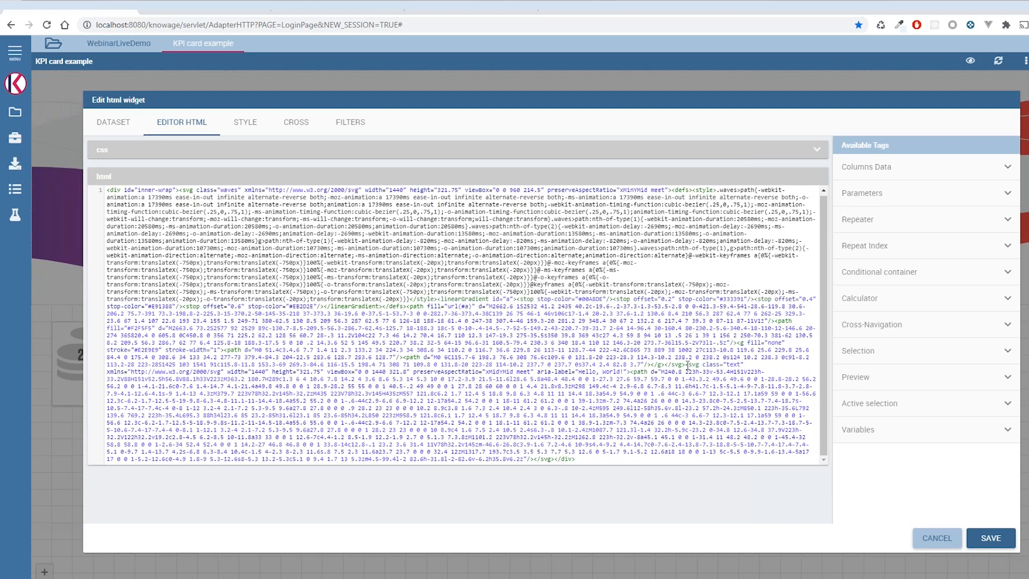
{"action": "left_click_drag", "start_coordinate": [687, 379], "coordinate": [554, 460]}
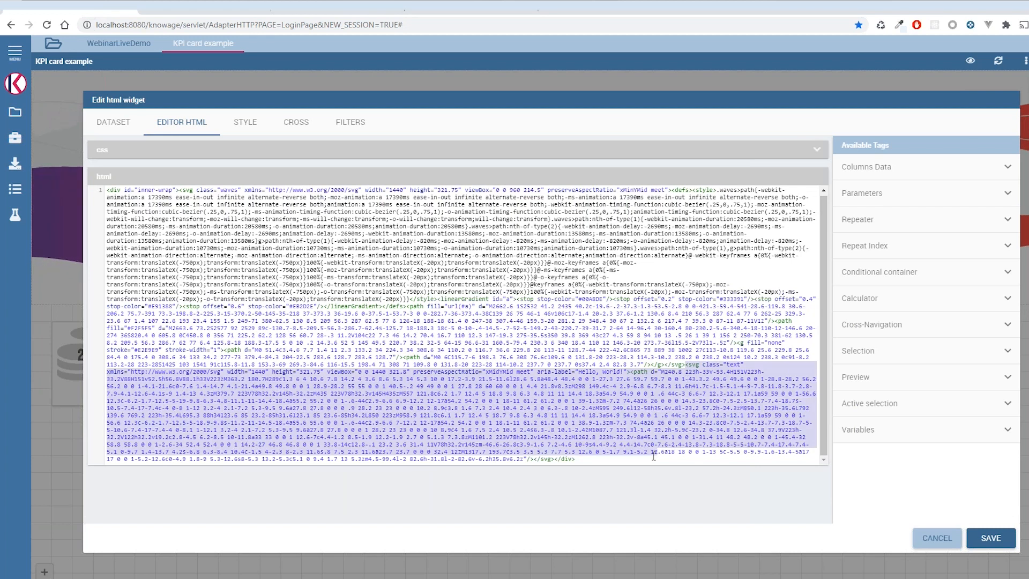
{"action": "left_click", "coordinate": [552, 460]}
{"action": "left_click_drag", "start_coordinate": [683, 365], "coordinate": [549, 461]}
{"action": "left_click", "coordinate": [555, 460]}
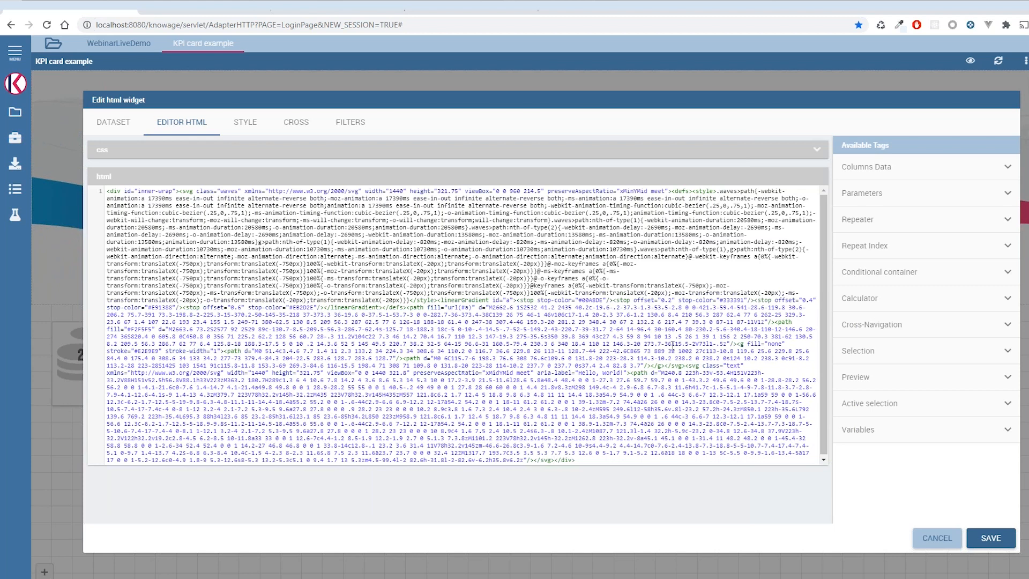
{"action": "left_click_drag", "start_coordinate": [686, 366], "coordinate": [553, 460]}
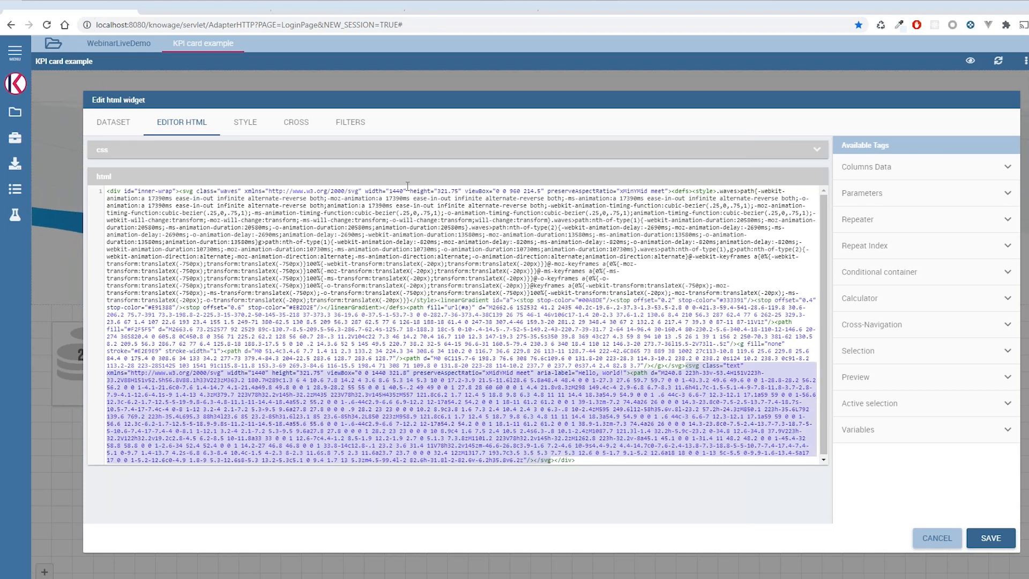
{"action": "left_click", "coordinate": [298, 278]}
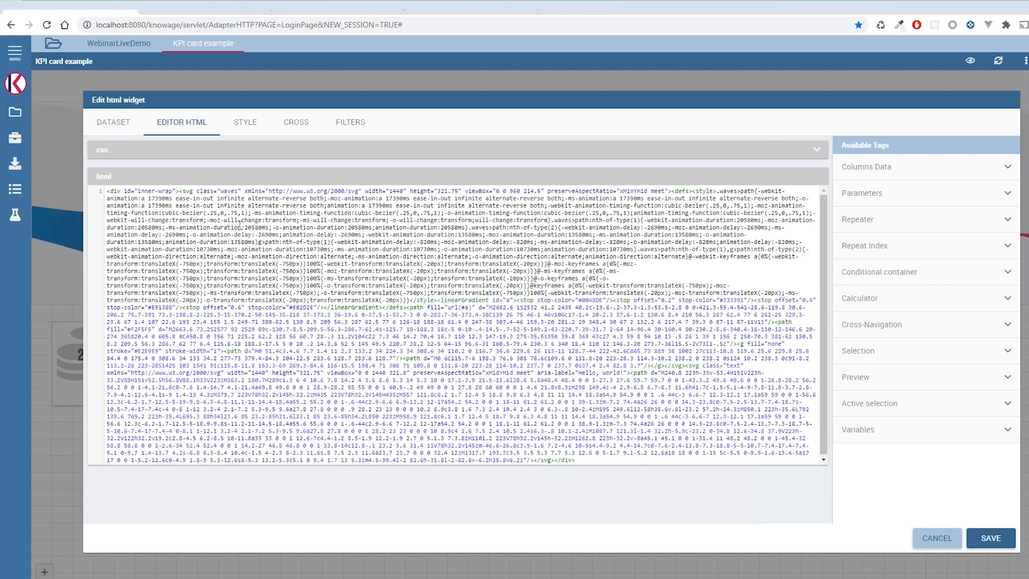
- Review the banner widget's CSS and SVG animation code, and save the widget without editing it
{"action": "left_click", "coordinate": [217, 156]}
{"action": "scroll", "coordinate": [322, 268], "scroll_direction": "up", "scroll_amount": 5}
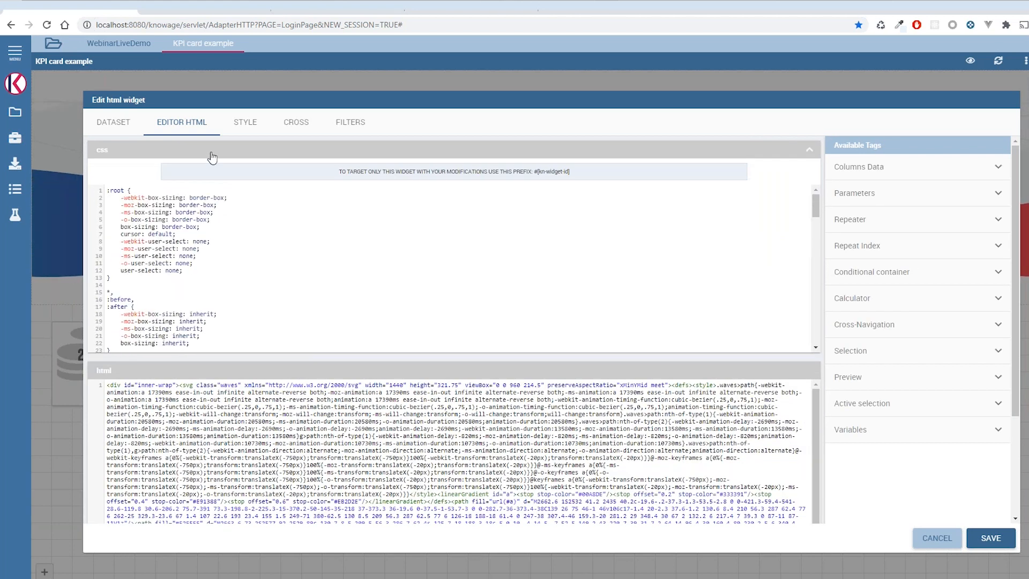
{"action": "left_click", "coordinate": [212, 157]}
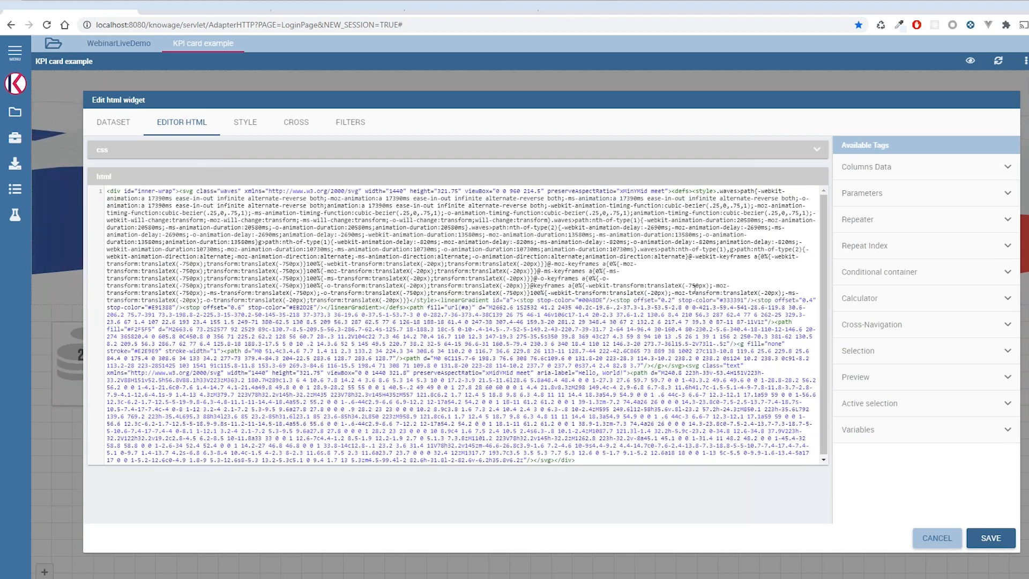
{"action": "left_click_drag", "start_coordinate": [496, 262], "coordinate": [382, 242]}
{"action": "left_click", "coordinate": [430, 220]}
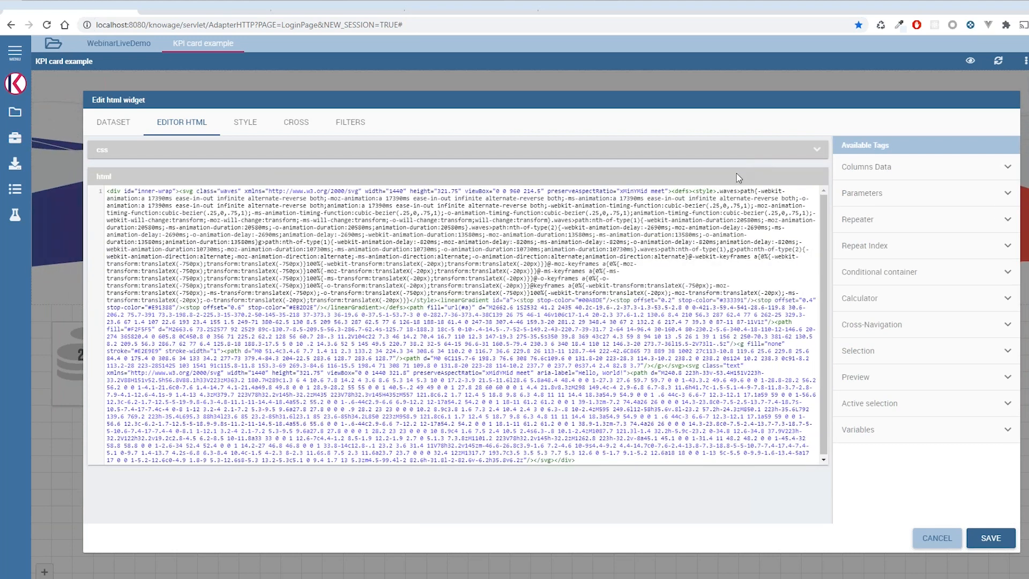
{"action": "left_click", "coordinate": [990, 538]}
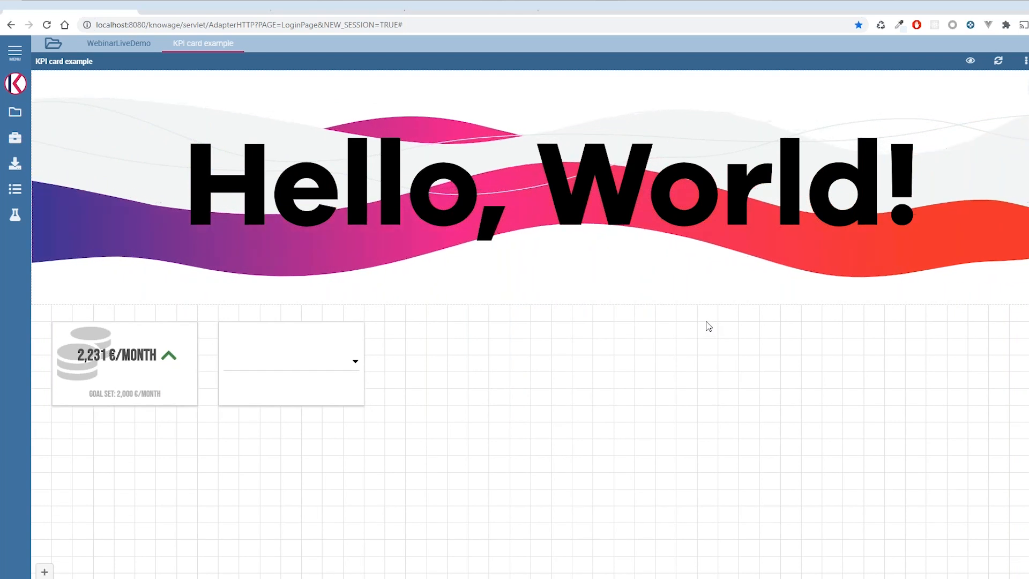
{"action": "mouse_move", "coordinate": [331, 407]}
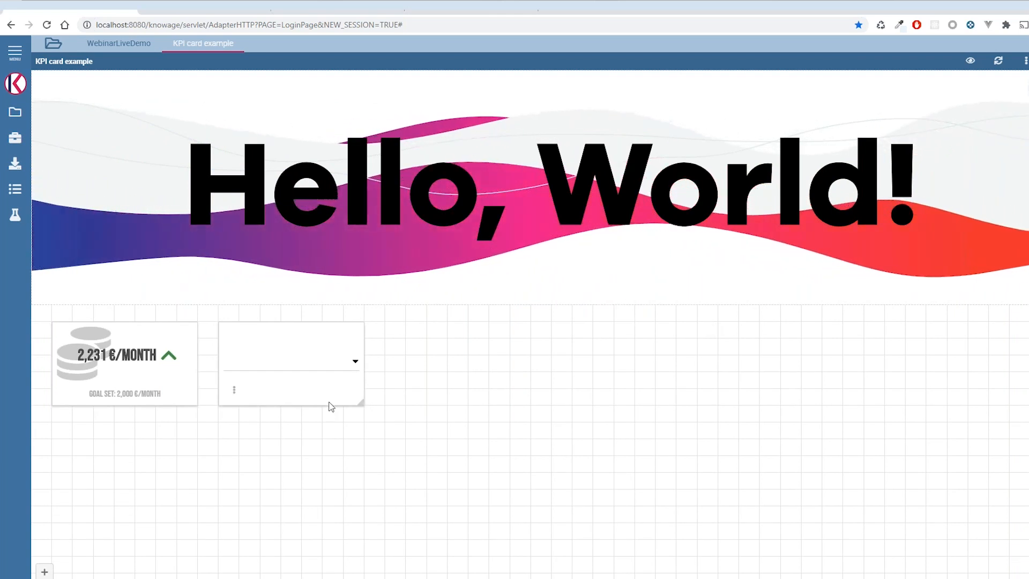